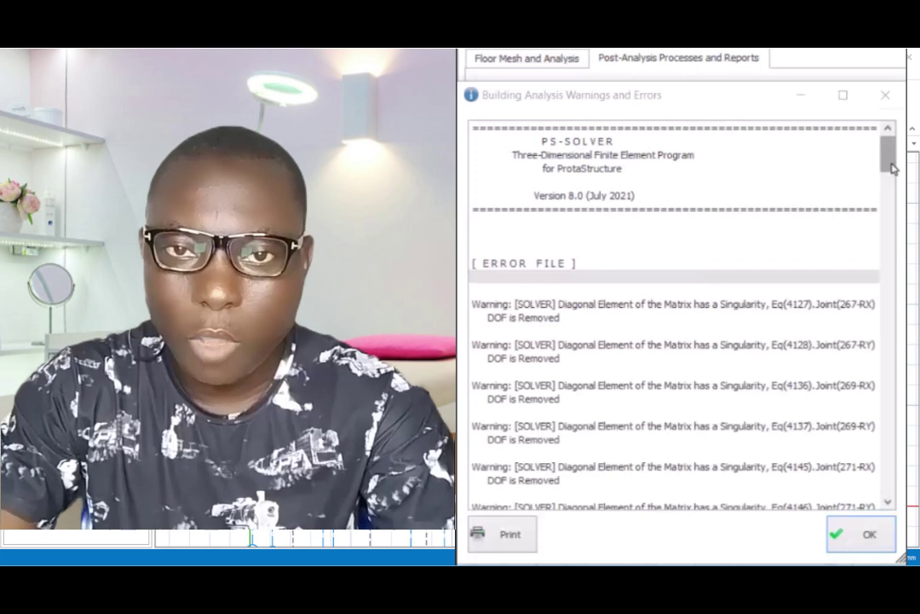
pyautogui.moveTo(890, 159); pyautogui.dragTo(893, 374)
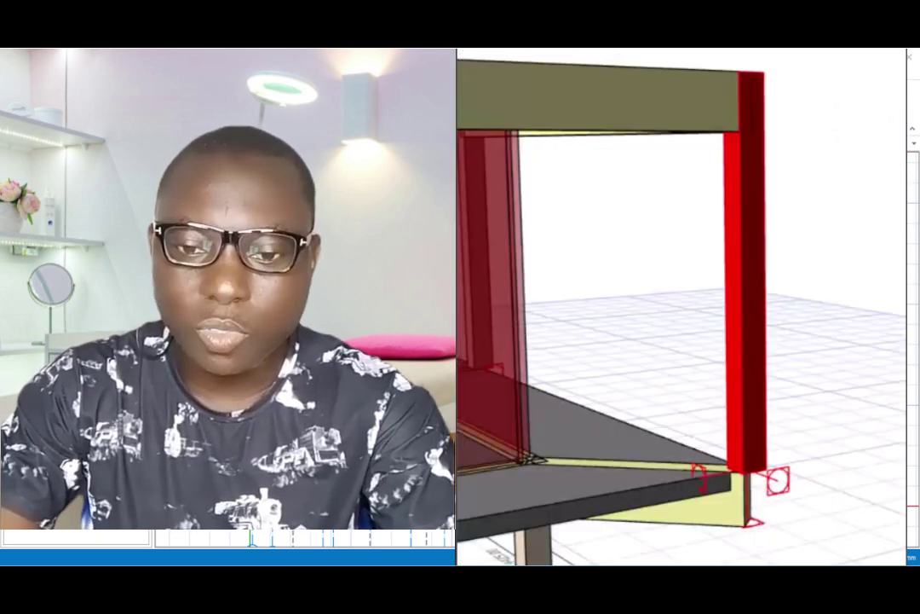
pyautogui.moveTo(792, 380)
pyautogui.mouseDown(button='middle')
pyautogui.moveTo(783, 382)
pyautogui.moveTo(797, 368)
pyautogui.moveTo(779, 380)
pyautogui.mouseUp(button='middle')
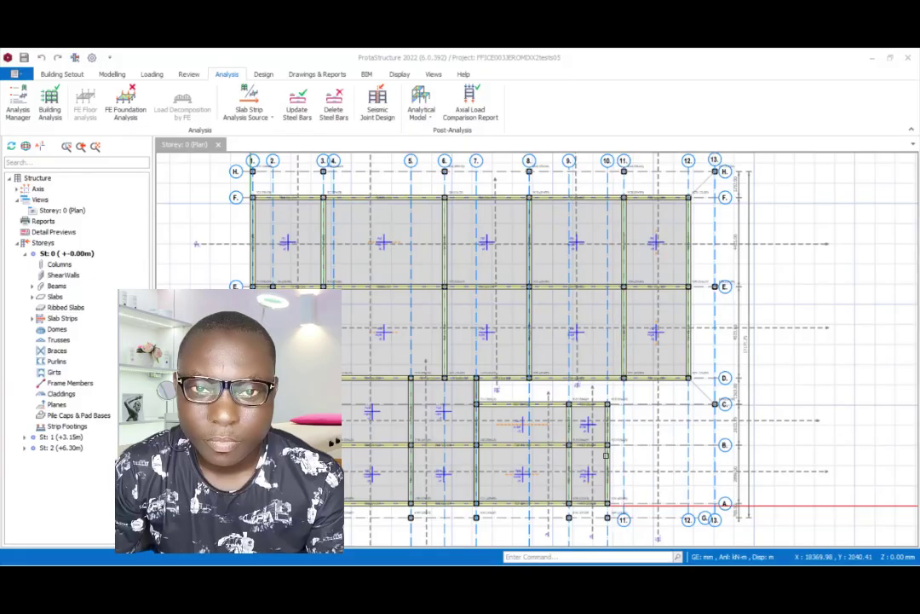
pyautogui.scroll(-4, 606, 455)
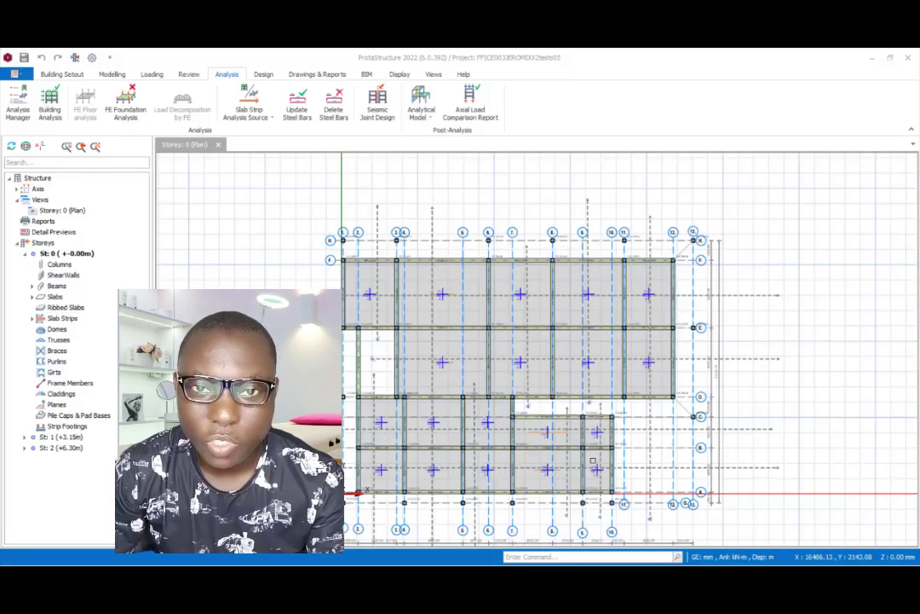
pyautogui.scroll(3, 636, 528)
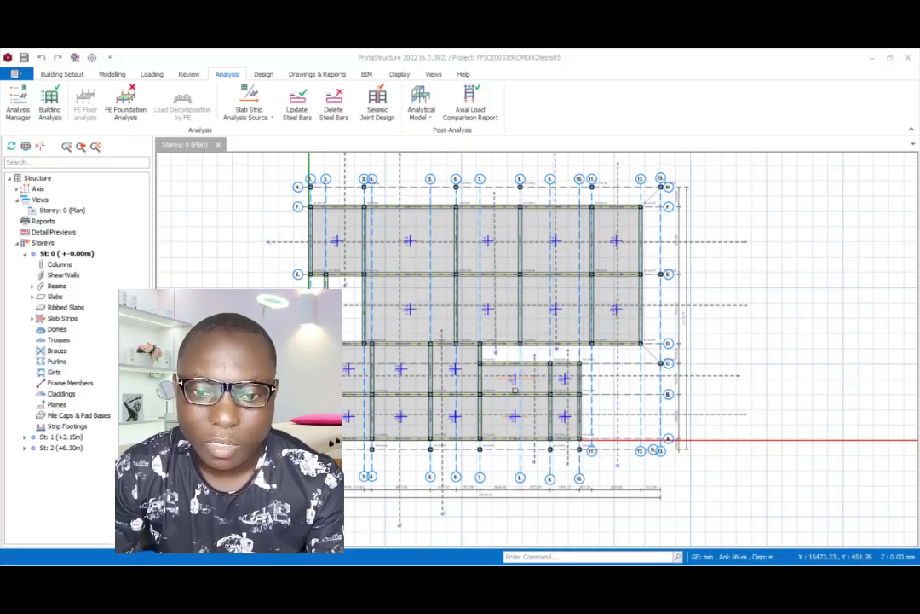
pyautogui.scroll(-2, 533, 399)
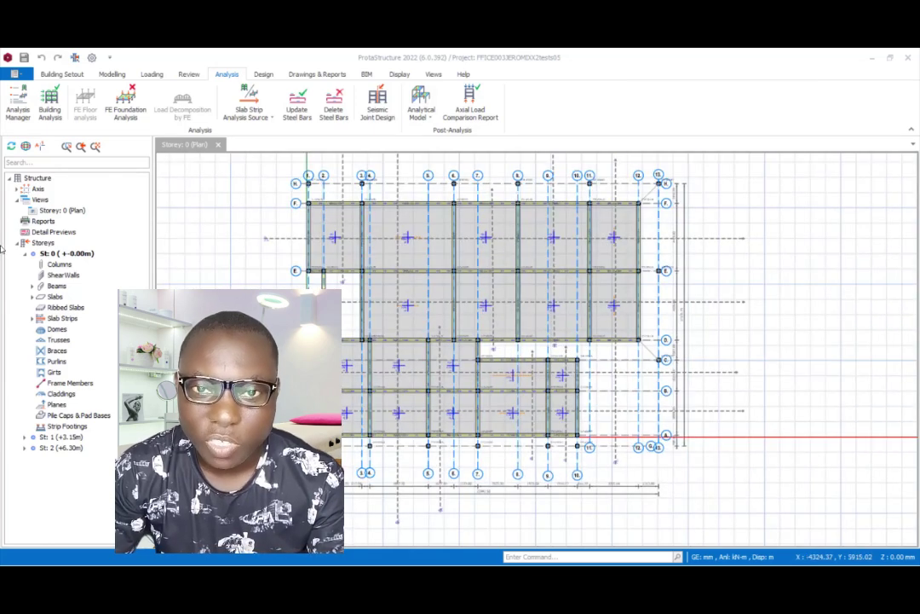
# Switch the Storey: 0 view from plan to 3D and examine the building's frames and column supports.
pyautogui.click(72, 212)
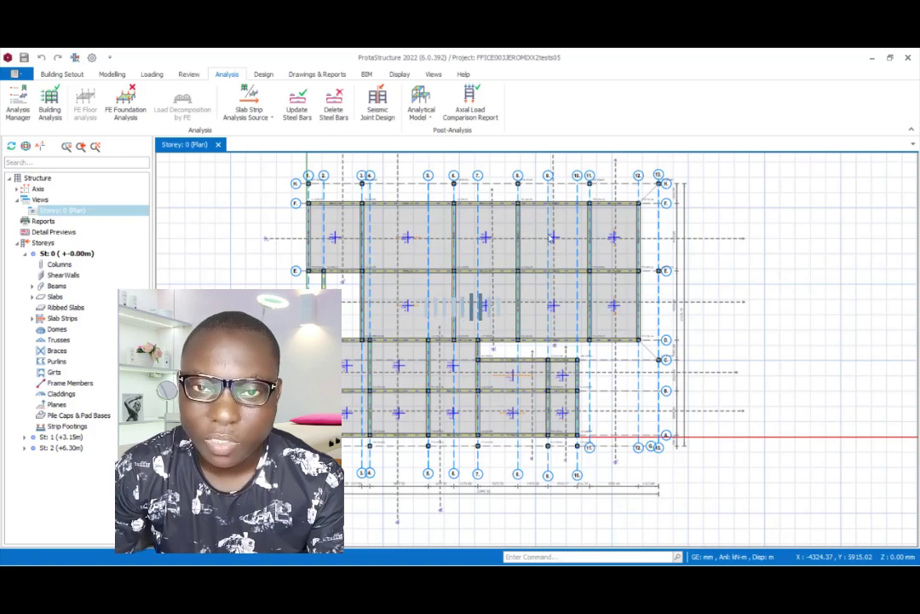
pyautogui.scroll(-2, 580, 375)
pyautogui.scroll(3, 670, 377)
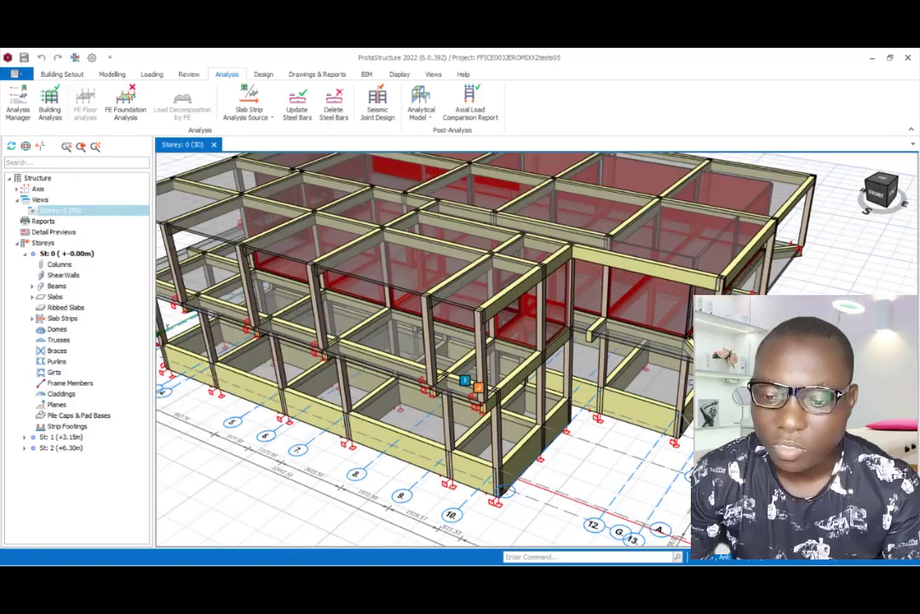
pyautogui.moveTo(670, 376); pyautogui.dragTo(639, 396, button='middle')
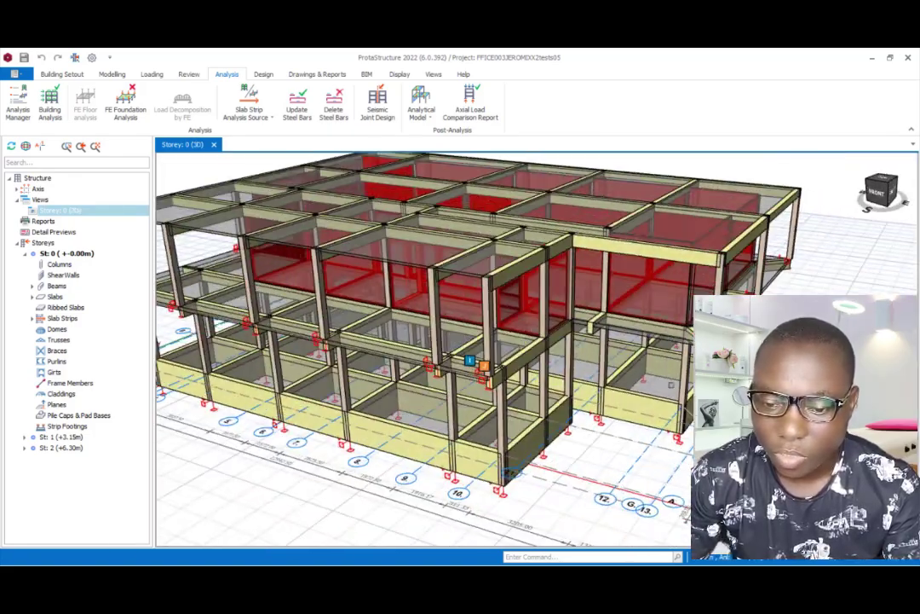
pyautogui.scroll(5, 631, 380)
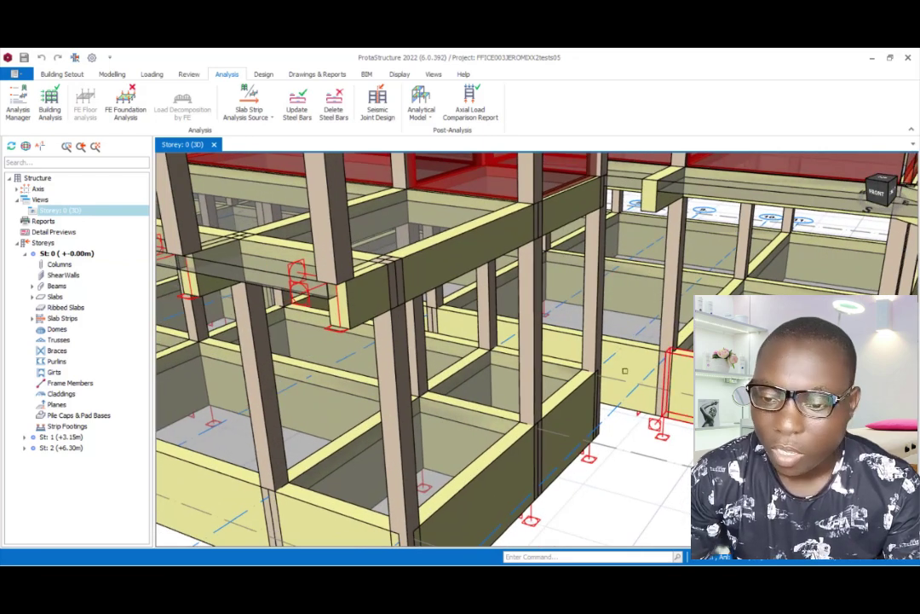
pyautogui.moveTo(537, 349)
pyautogui.mouseDown(button='middle')
pyautogui.moveTo(498, 356)
pyautogui.moveTo(597, 377)
pyautogui.mouseUp(button='middle')
pyautogui.scroll(-5, 530, 377)
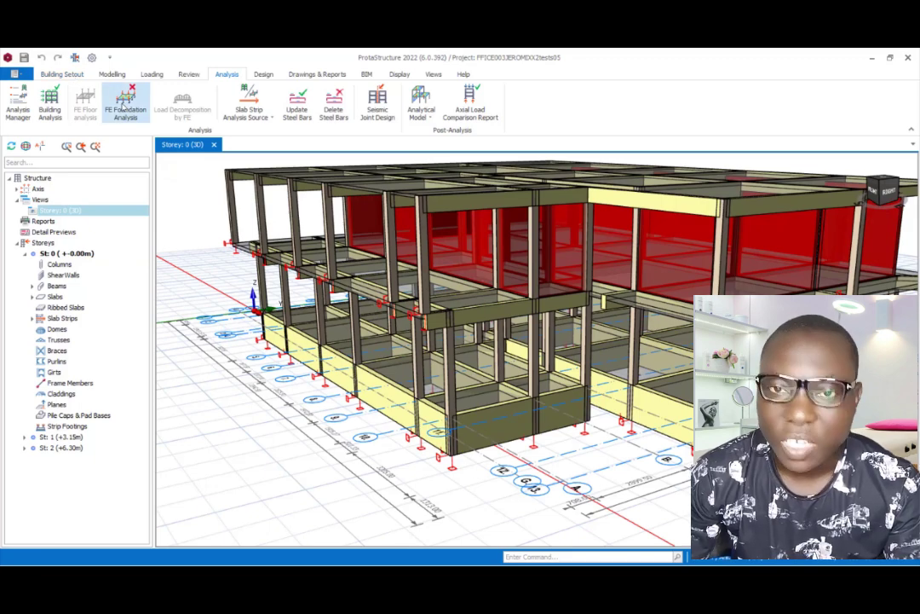
# Run the finite element foundation mesh and analysis for Storey: 0, accepting the displayed FE foundation model.
pyautogui.click(124, 104)
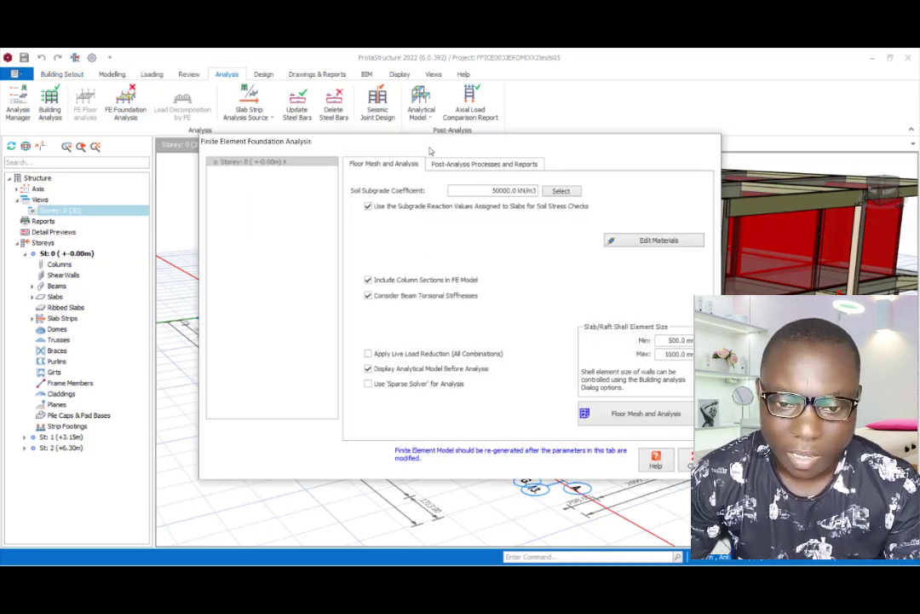
pyautogui.moveTo(430, 151); pyautogui.dragTo(410, 116)
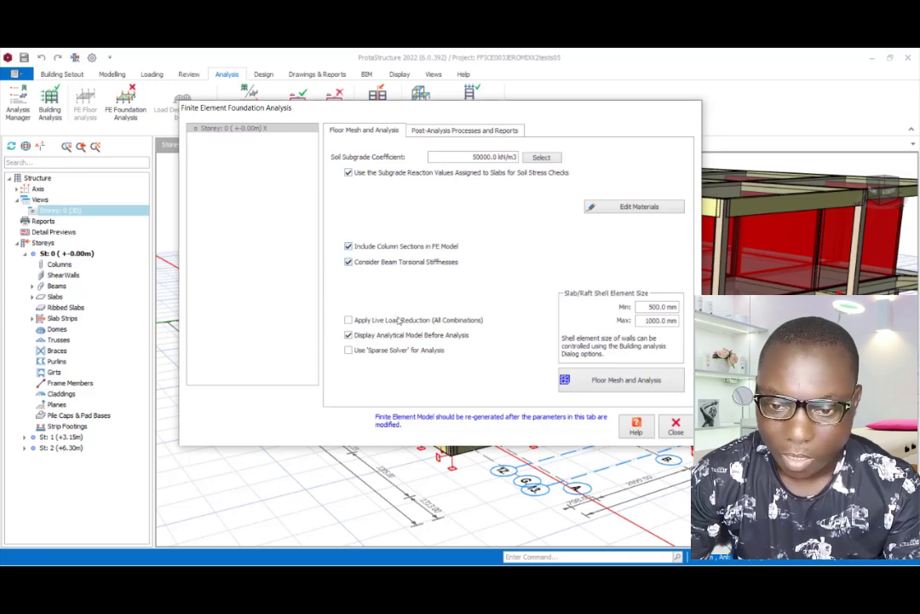
pyautogui.click(639, 385)
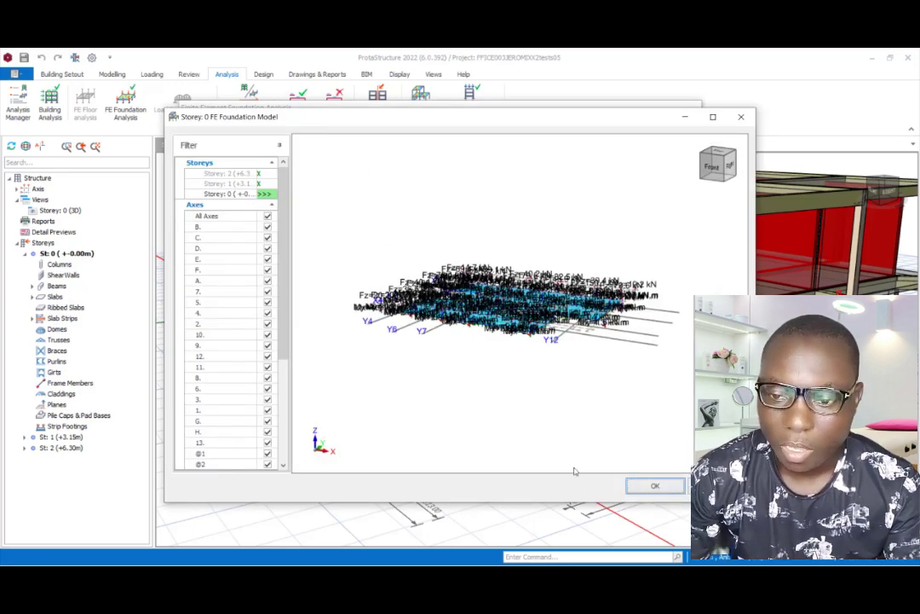
pyautogui.click(655, 487)
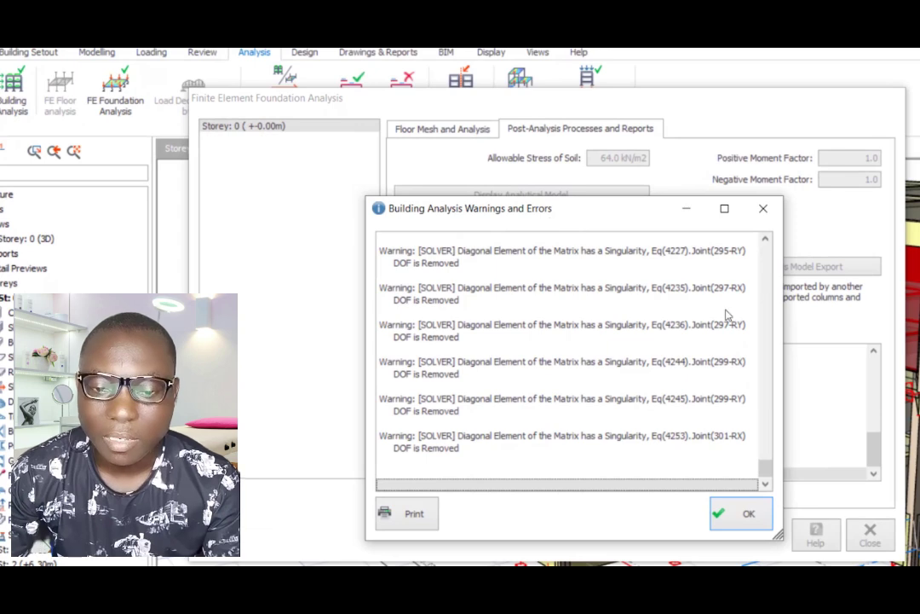
# Review the solver's building analysis warnings, then dismiss them and close the foundation analysis dialog.
pyautogui.moveTo(766, 480)
pyautogui.mouseDown()
pyautogui.moveTo(761, 257)
pyautogui.moveTo(756, 483)
pyautogui.mouseUp()
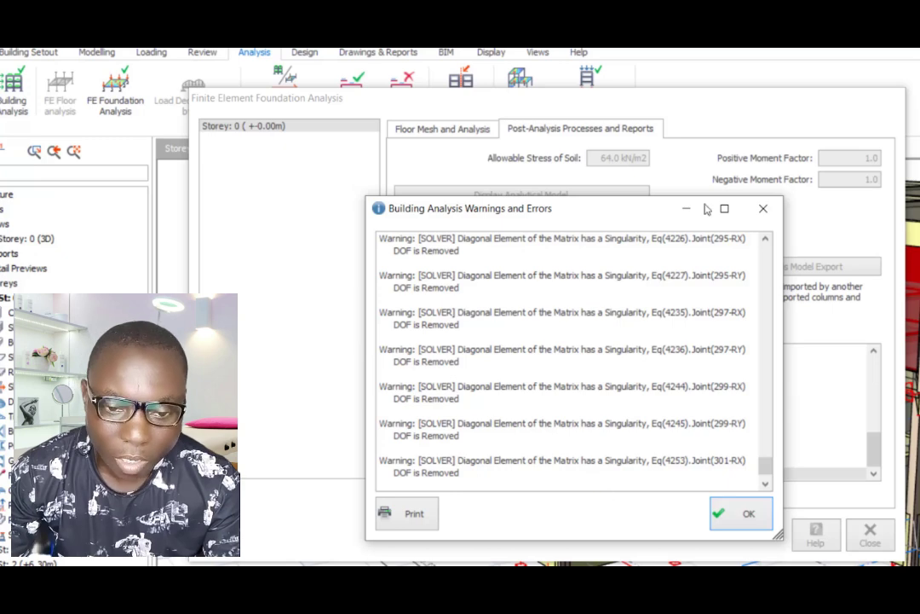
pyautogui.moveTo(605, 214); pyautogui.dragTo(593, 123)
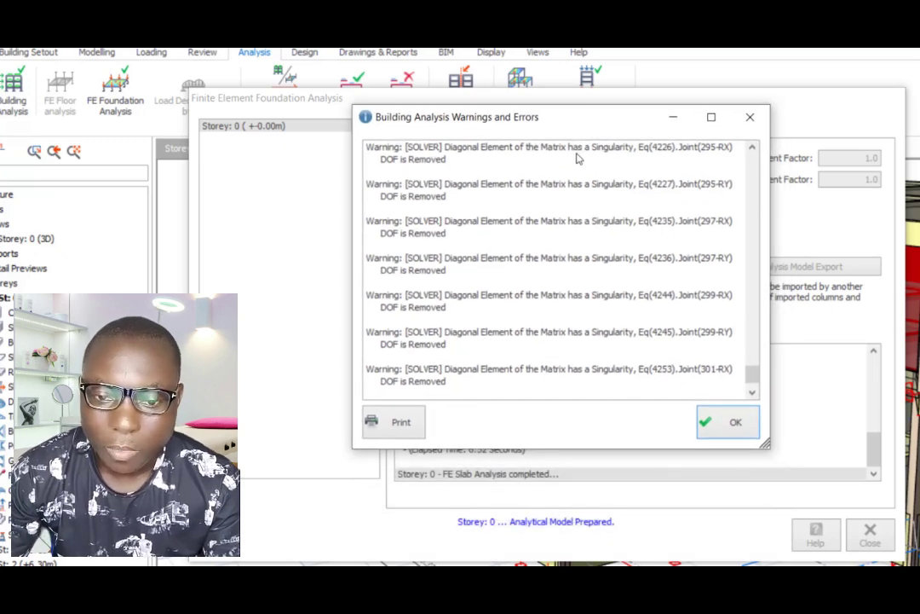
pyautogui.click(713, 425)
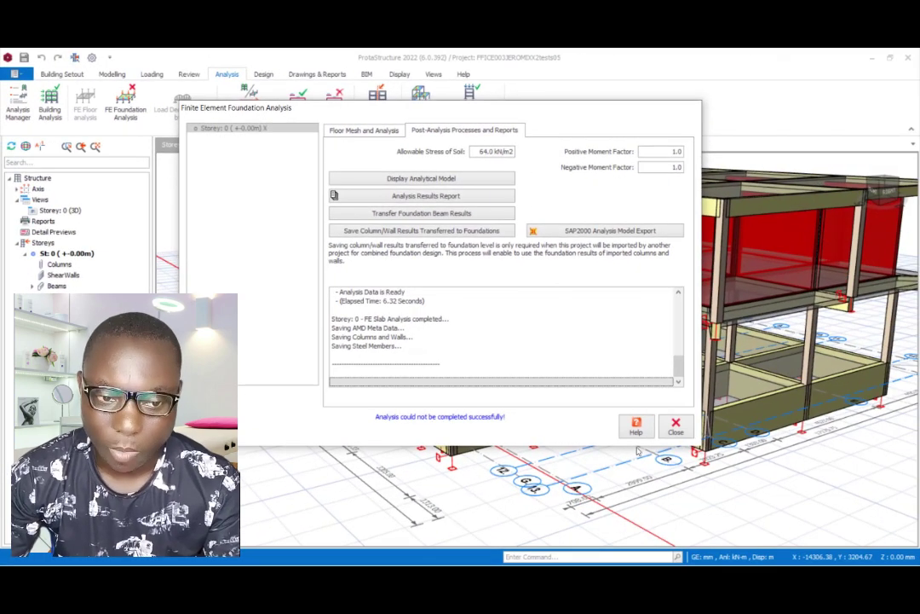
pyautogui.click(676, 426)
# Examine the support of the upper-storey column standing on the cantilever corner beam near axes 13 and H.
pyautogui.scroll(-2, 478, 442)
pyautogui.moveTo(479, 442); pyautogui.dragTo(479, 397, button='middle')
pyautogui.scroll(5, 479, 397)
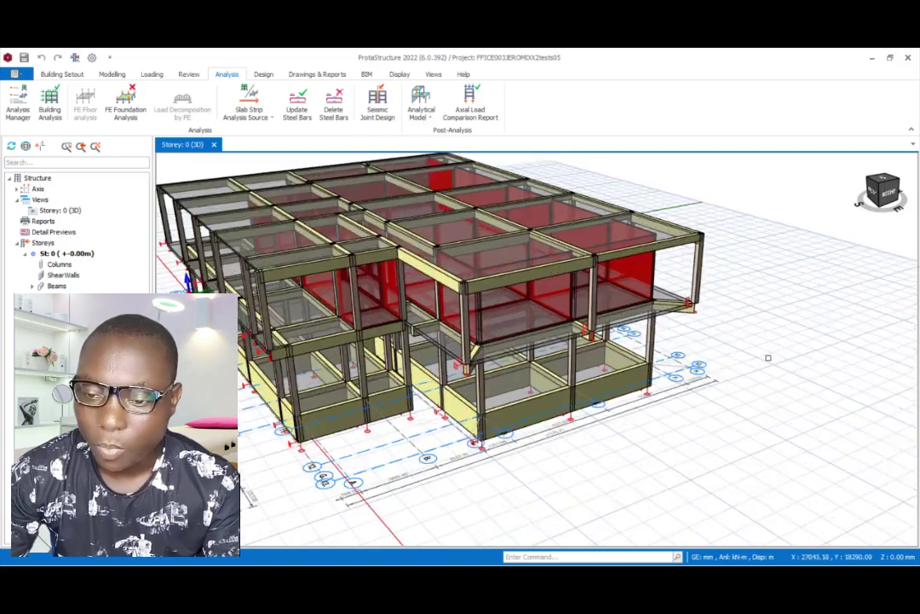
pyautogui.scroll(-2, 446, 312)
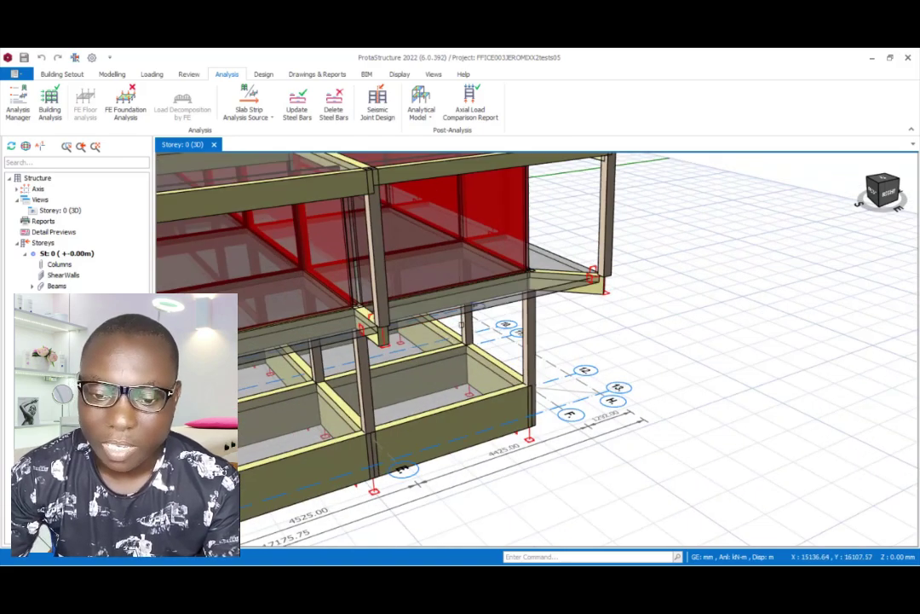
pyautogui.moveTo(539, 380); pyautogui.dragTo(490, 382, button='middle')
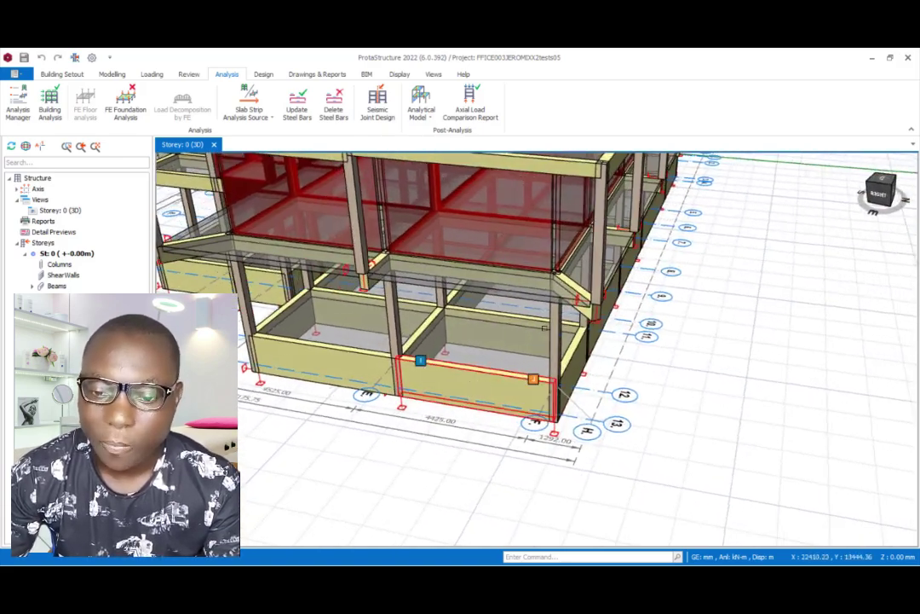
pyautogui.scroll(4, 559, 304)
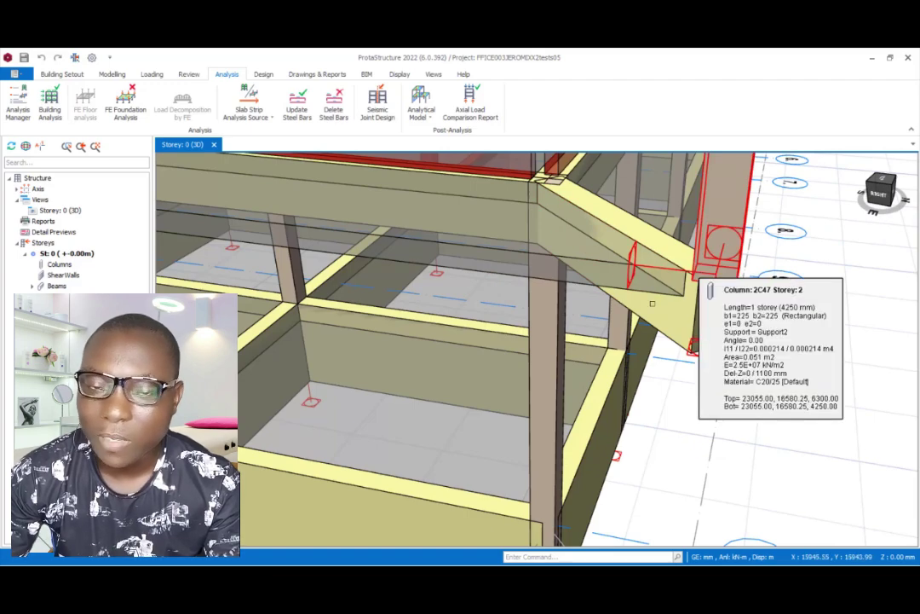
pyautogui.scroll(-5, 652, 303)
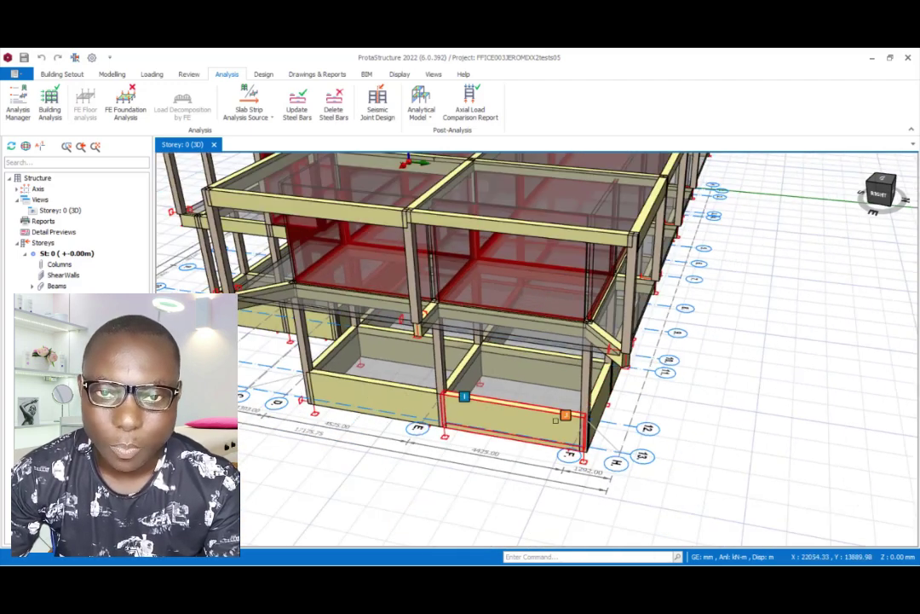
pyautogui.scroll(-3, 556, 419)
pyautogui.moveTo(627, 402)
pyautogui.mouseDown(button='middle')
pyautogui.moveTo(611, 390)
pyautogui.moveTo(620, 404)
pyautogui.moveTo(629, 400)
pyautogui.mouseUp(button='middle')
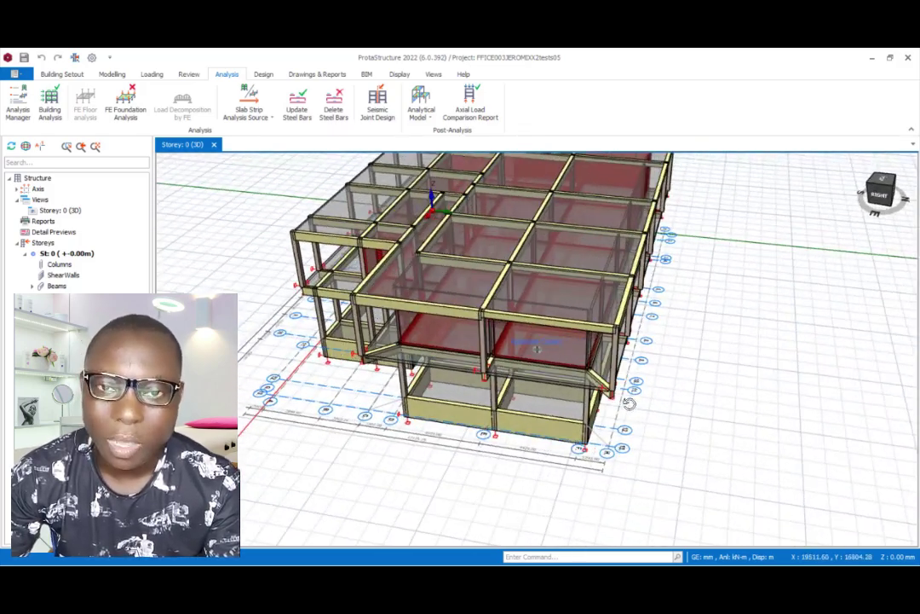
pyautogui.scroll(6, 627, 395)
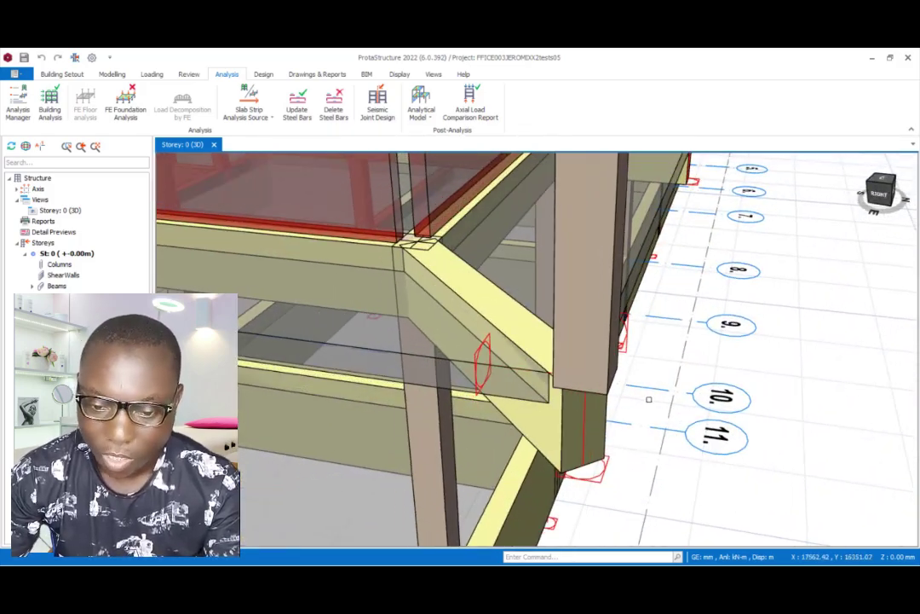
pyautogui.scroll(-5, 597, 400)
pyautogui.scroll(5, 627, 412)
pyautogui.scroll(2, 627, 412)
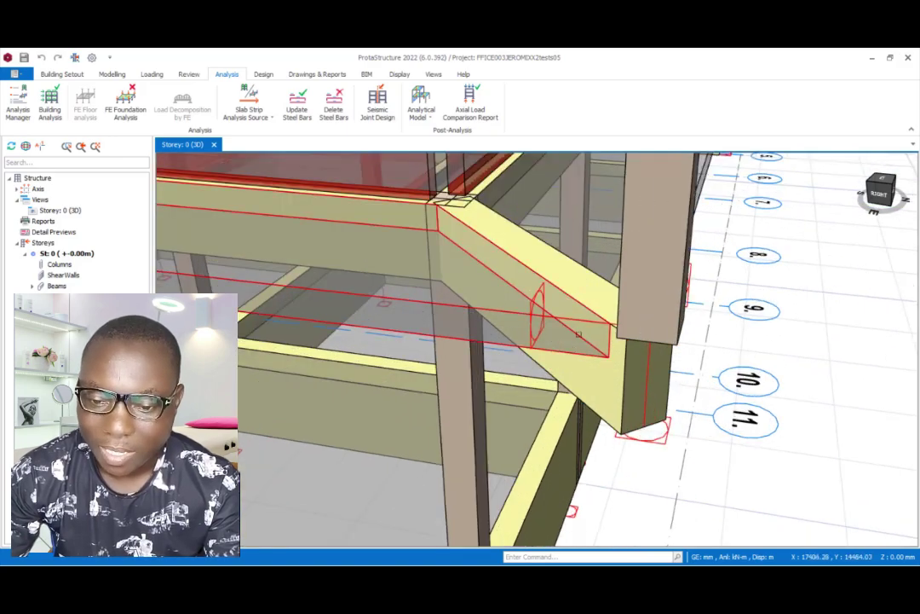
pyautogui.scroll(-5, 628, 411)
pyautogui.scroll(-3, 649, 371)
pyautogui.moveTo(649, 371); pyautogui.dragTo(724, 337, button='middle')
pyautogui.scroll(2, 724, 336)
pyautogui.scroll(-4, 723, 337)
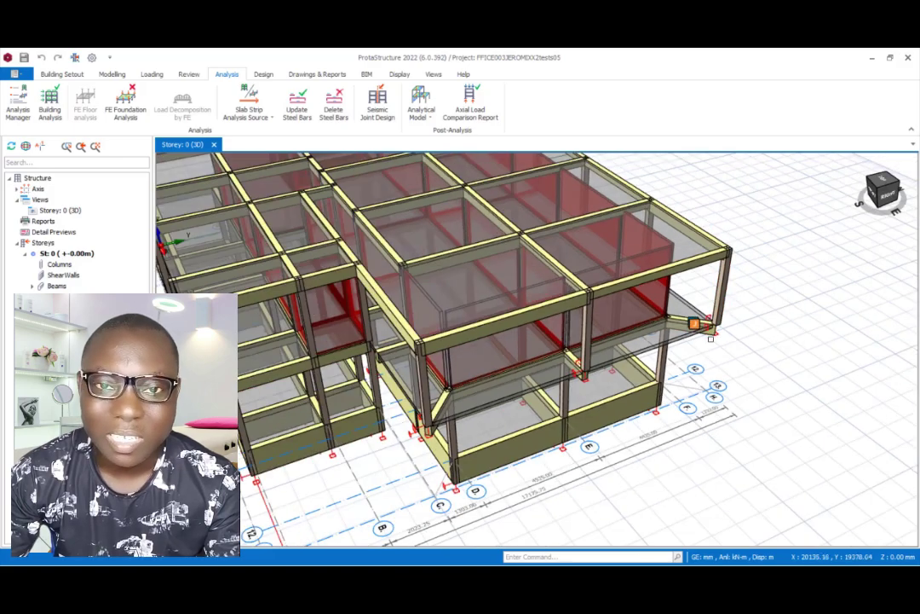
pyautogui.scroll(3, 706, 332)
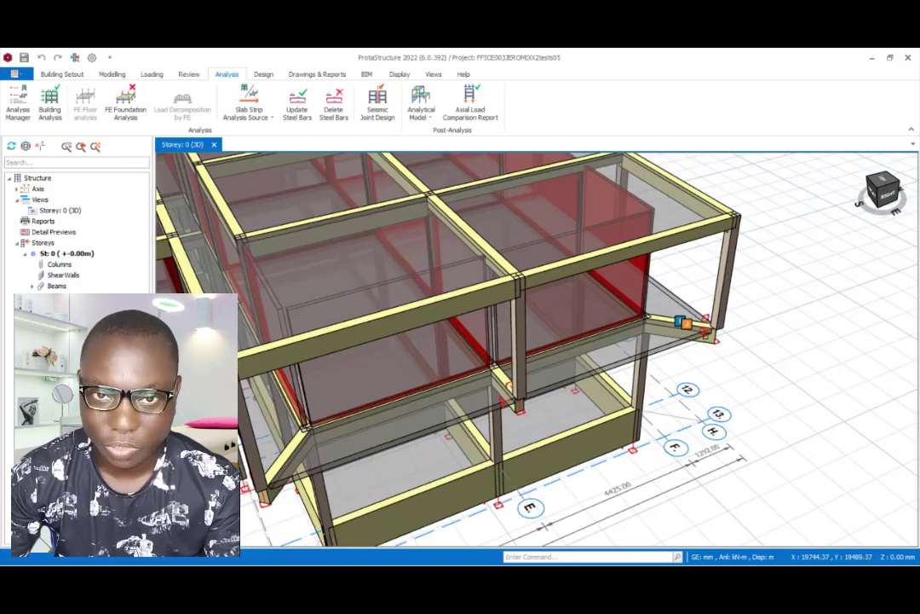
# Examine the foundation-level column support at axes F and 12 and compare it with the cantilevered column above.
pyautogui.scroll(-4, 705, 332)
pyautogui.moveTo(696, 322); pyautogui.dragTo(650, 384, button='middle')
pyautogui.scroll(6, 656, 400)
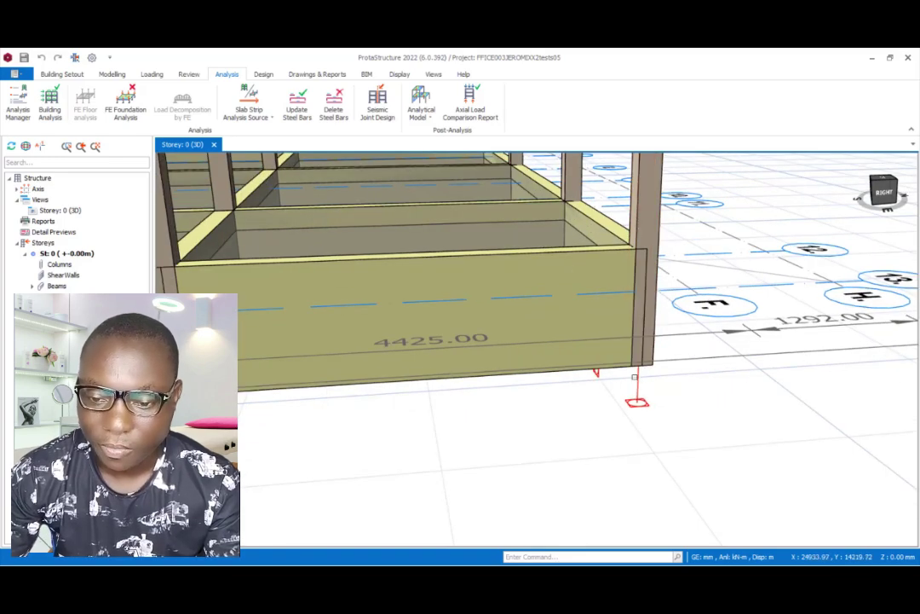
pyautogui.scroll(-5, 613, 460)
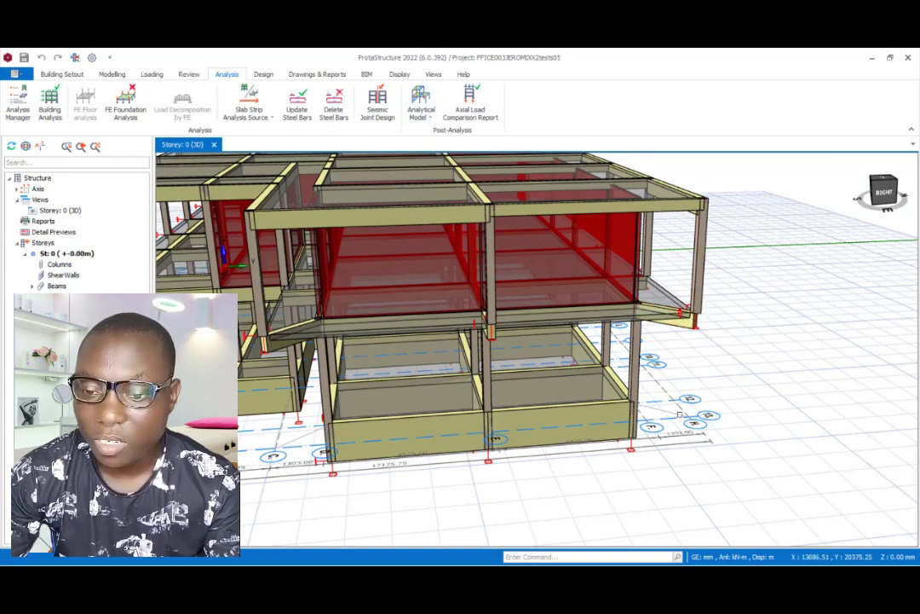
pyautogui.scroll(-3, 658, 439)
pyautogui.scroll(5, 661, 475)
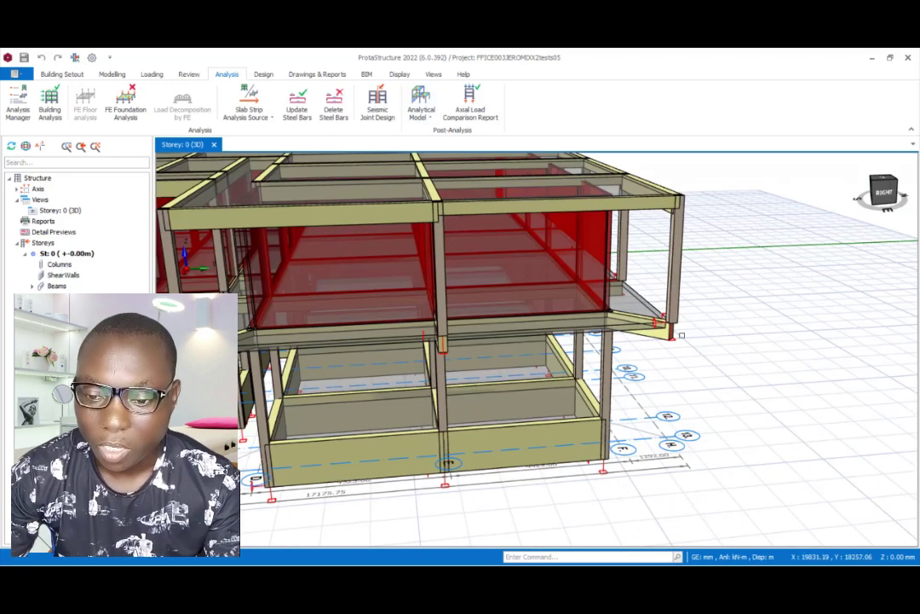
pyautogui.scroll(3, 682, 332)
pyautogui.scroll(-3, 606, 364)
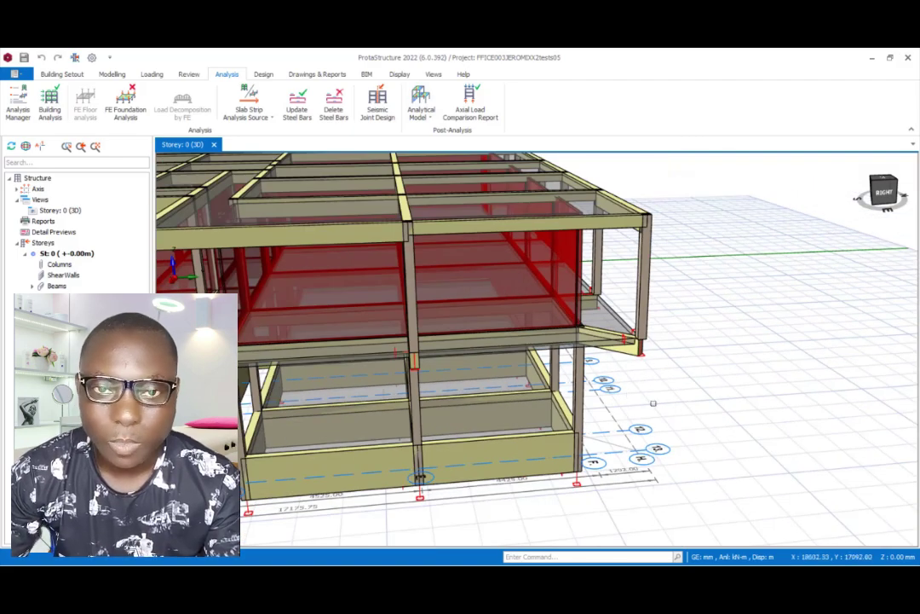
pyautogui.keyDown('shift'); pyautogui.moveTo(653, 403); pyautogui.dragTo(629, 407, button='middle'); pyautogui.keyUp('shift')
pyautogui.scroll(-3, 628, 407)
pyautogui.scroll(5, 563, 385)
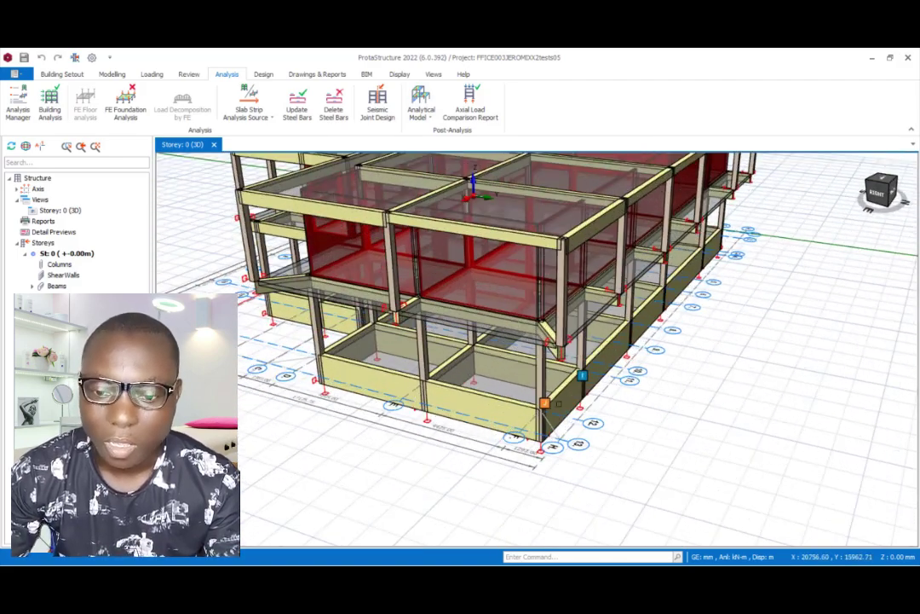
pyautogui.scroll(-3, 563, 384)
pyautogui.scroll(5, 575, 385)
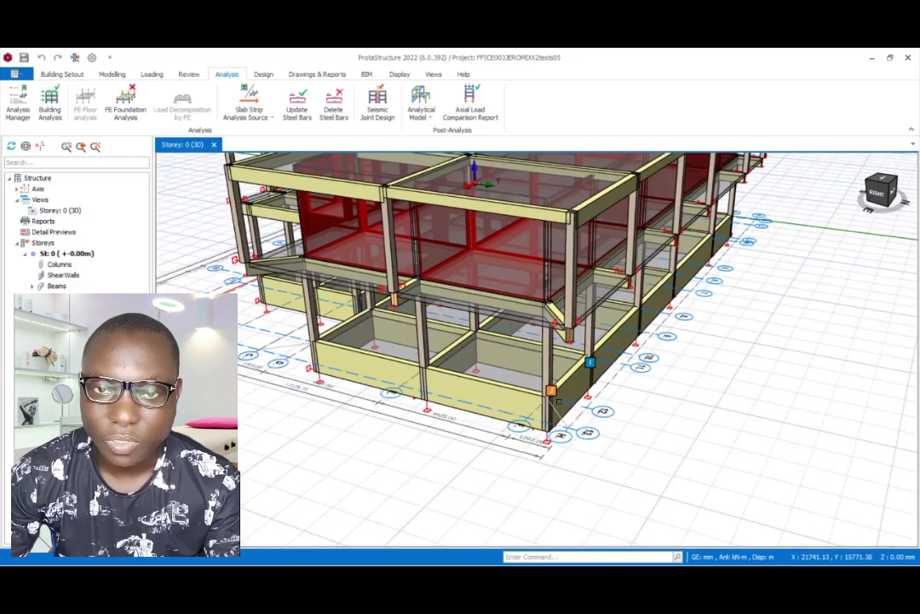
pyautogui.scroll(-5, 572, 391)
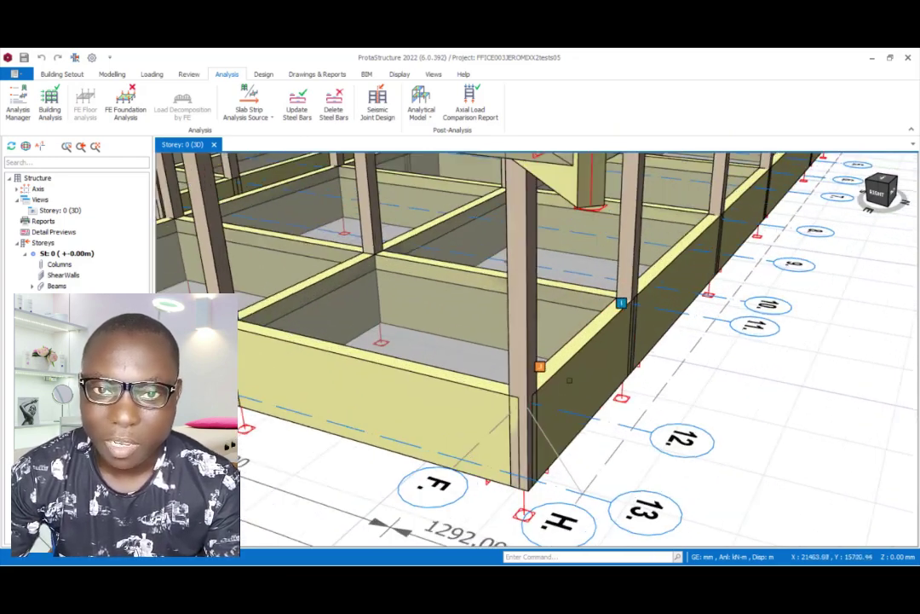
pyautogui.scroll(-4, 564, 399)
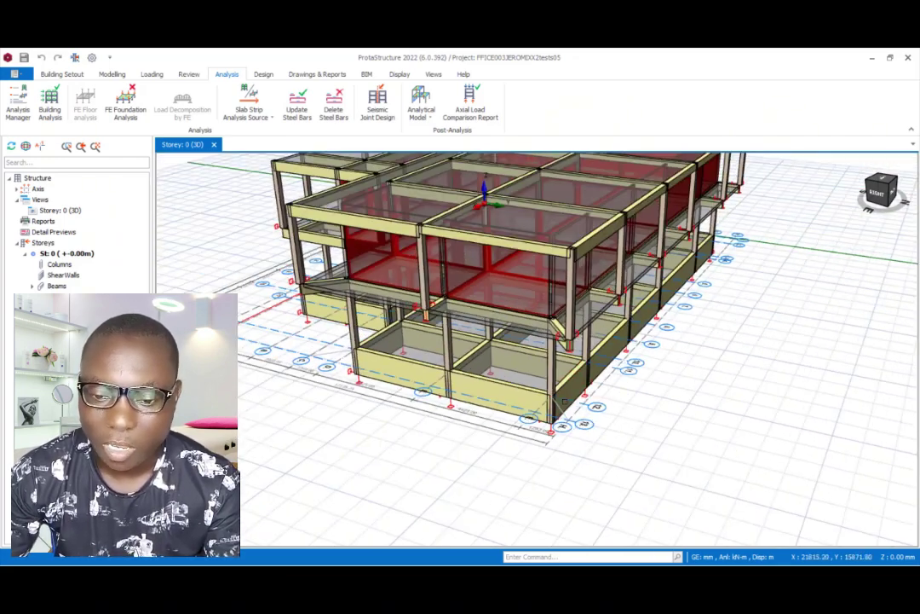
# Examine the cantilevered corner column near axes F, H, 12 and 13 together with the foundation-level columns beneath it.
pyautogui.scroll(3, 575, 375)
pyautogui.scroll(3, 582, 325)
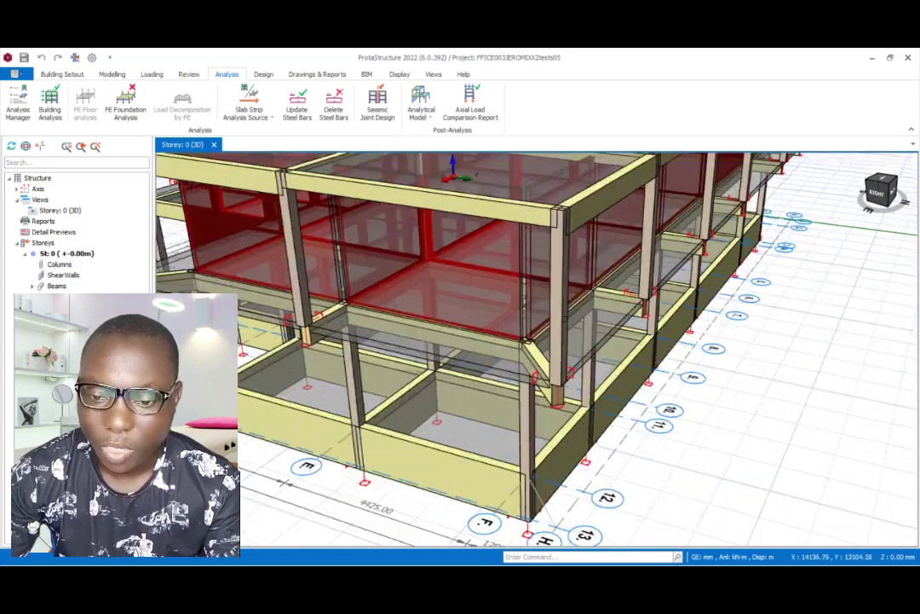
pyautogui.scroll(-3, 559, 335)
pyautogui.scroll(3, 583, 387)
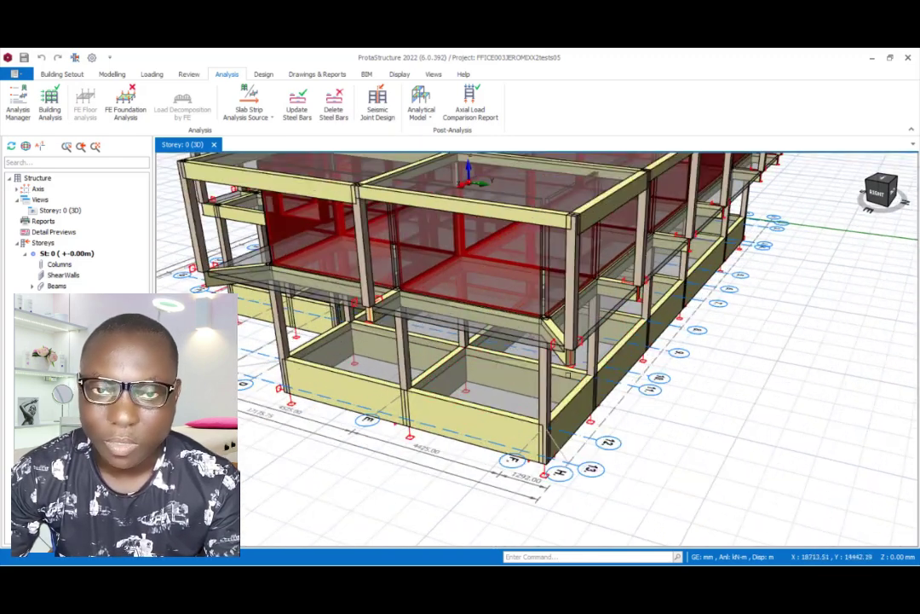
pyautogui.scroll(-3, 576, 337)
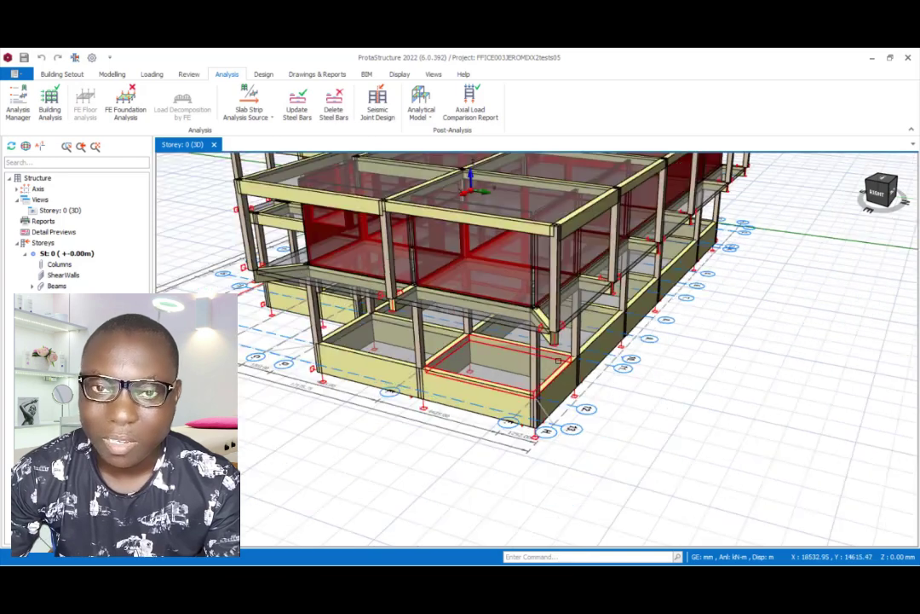
pyautogui.scroll(2, 576, 337)
pyautogui.scroll(-2, 576, 336)
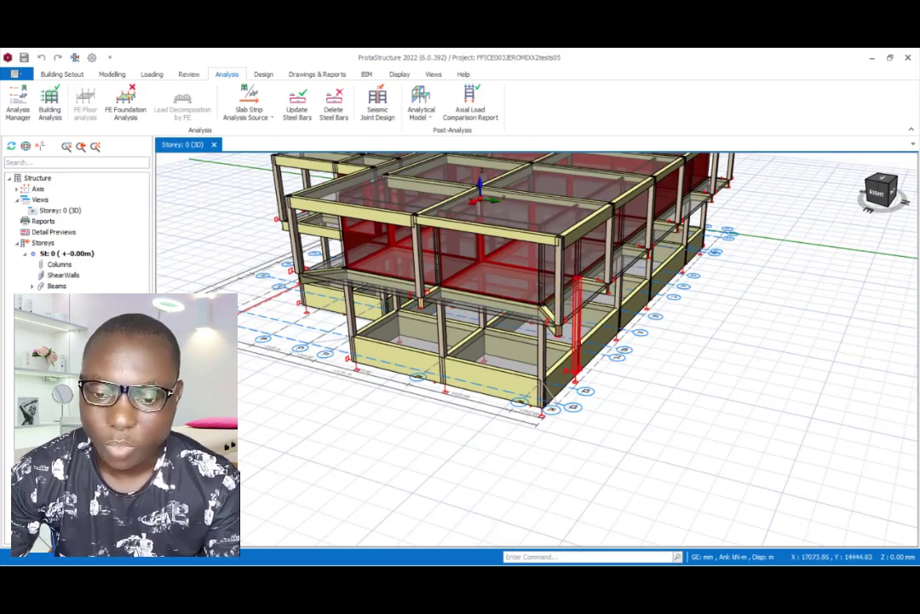
pyautogui.scroll(4, 571, 379)
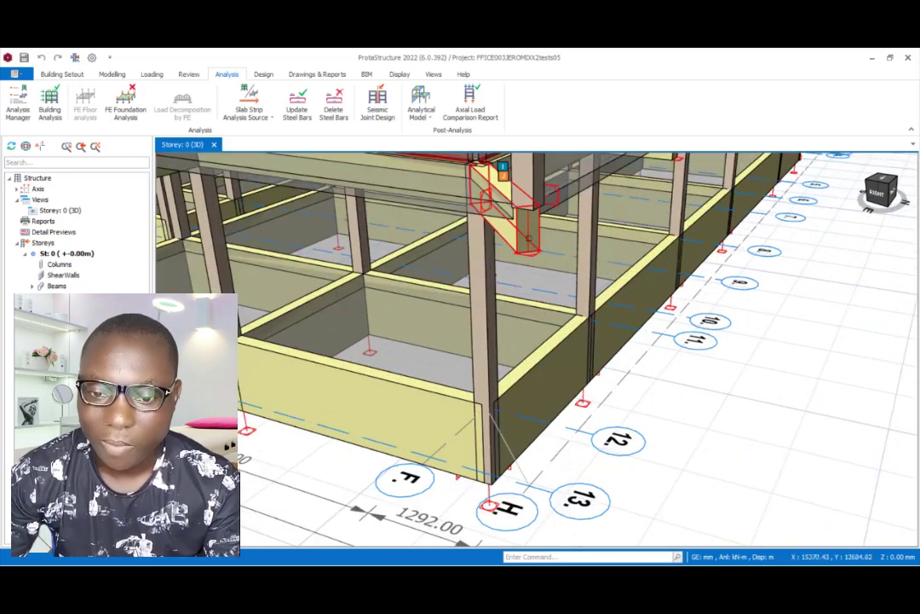
pyautogui.scroll(-5, 573, 332)
pyautogui.scroll(2, 566, 379)
pyautogui.scroll(-2, 563, 377)
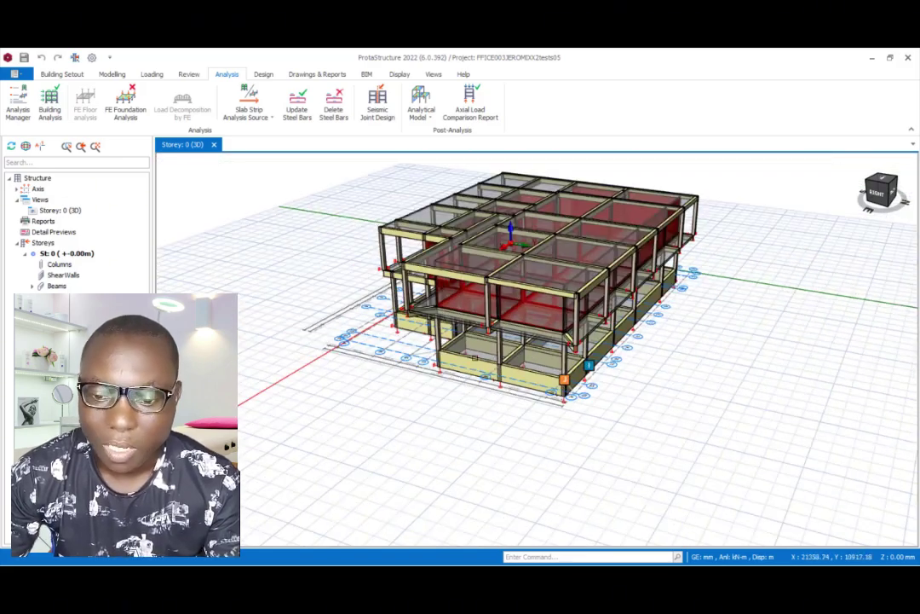
# Examine the supports of the upper-storey columns standing on the cantilever beams along axes 8 to 11.
pyautogui.scroll(6, 571, 379)
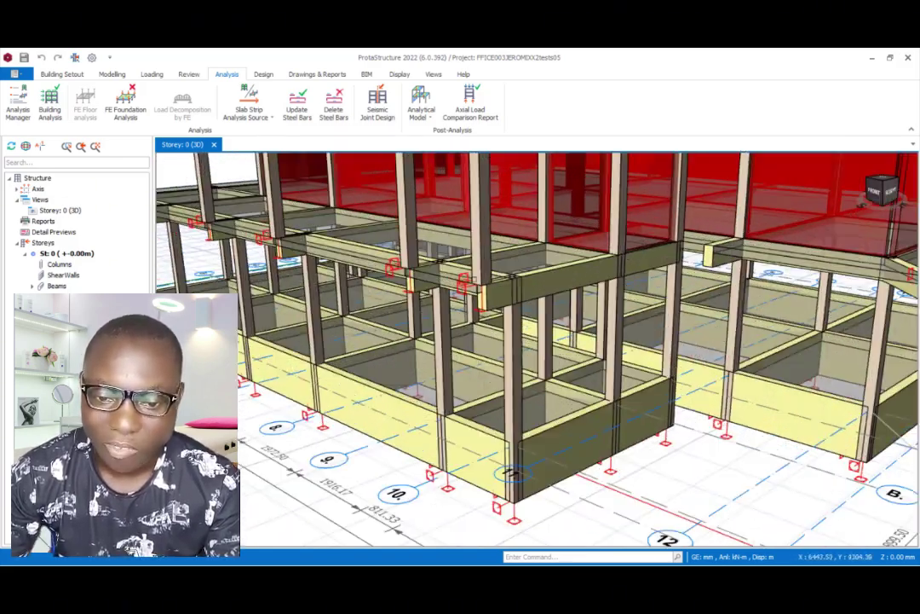
pyautogui.scroll(1, 479, 264)
pyautogui.scroll(-5, 488, 423)
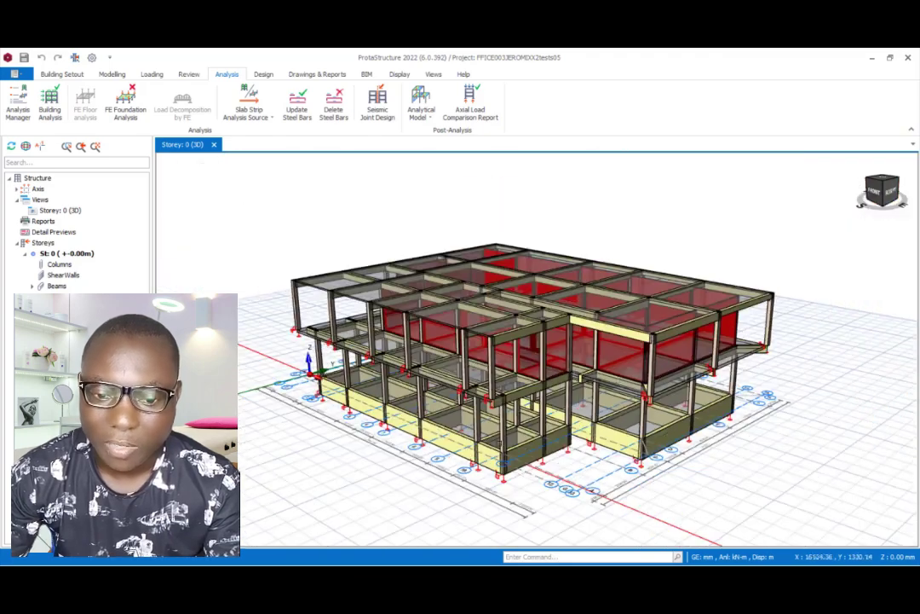
pyautogui.scroll(-3, 616, 376)
pyautogui.moveTo(512, 402); pyautogui.dragTo(546, 416, button='middle')
# Examine the overhanging column's support near axes B and C, selecting the cantilever slab beside it and then clearing the selection.
pyautogui.scroll(6, 492, 427)
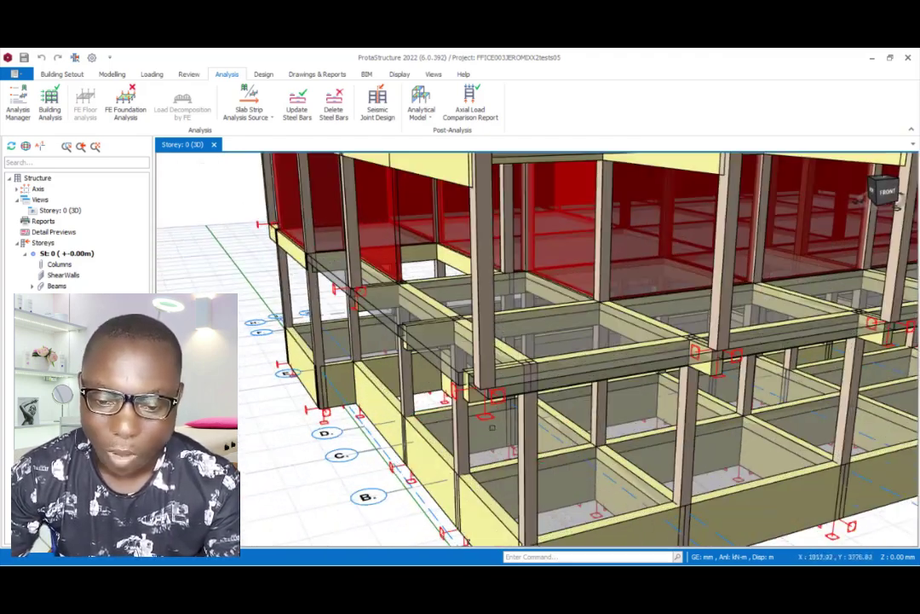
pyautogui.scroll(6, 491, 428)
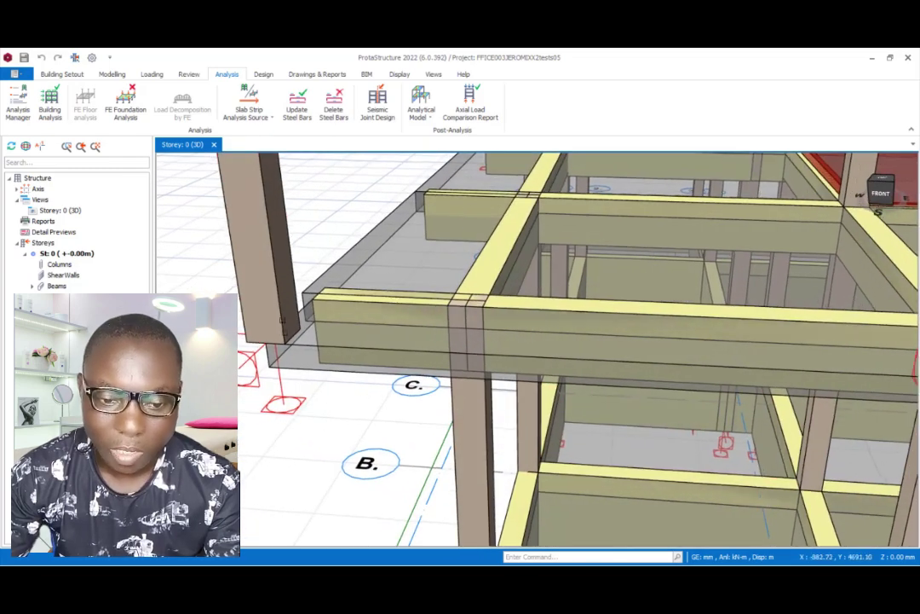
pyautogui.click(289, 360)
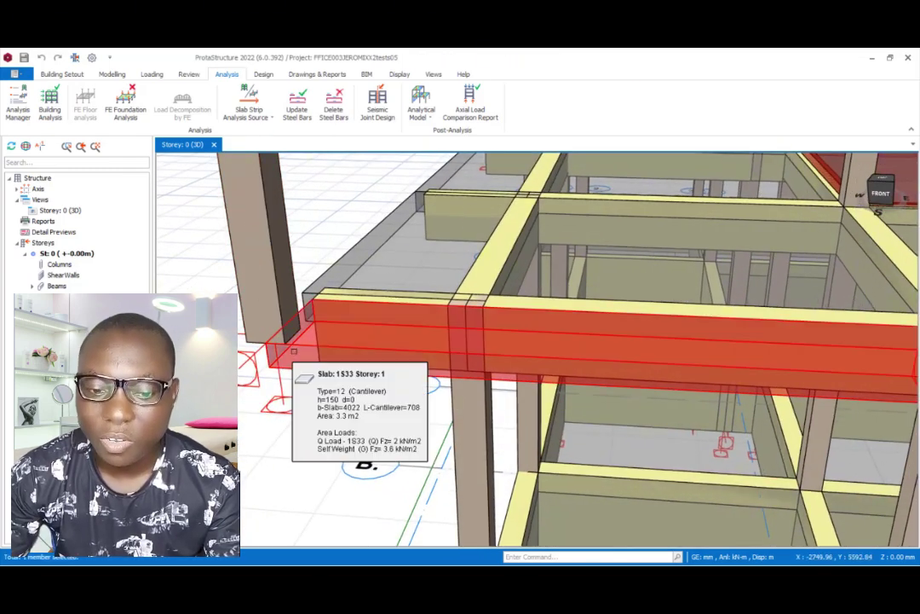
pyautogui.moveTo(333, 404)
pyautogui.mouseDown(button='middle')
pyautogui.moveTo(361, 425)
pyautogui.moveTo(347, 402)
pyautogui.mouseUp(button='middle')
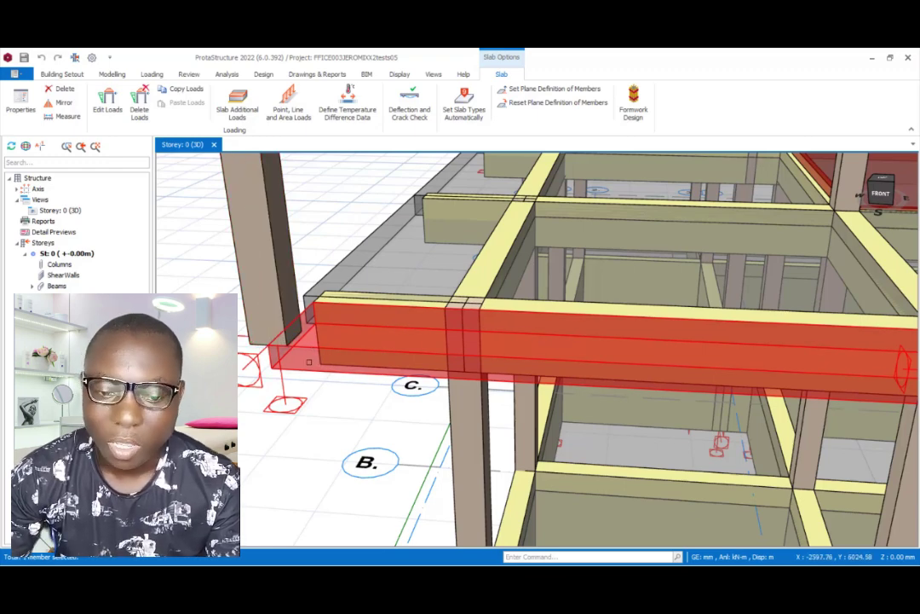
pyautogui.scroll(-1, 310, 394)
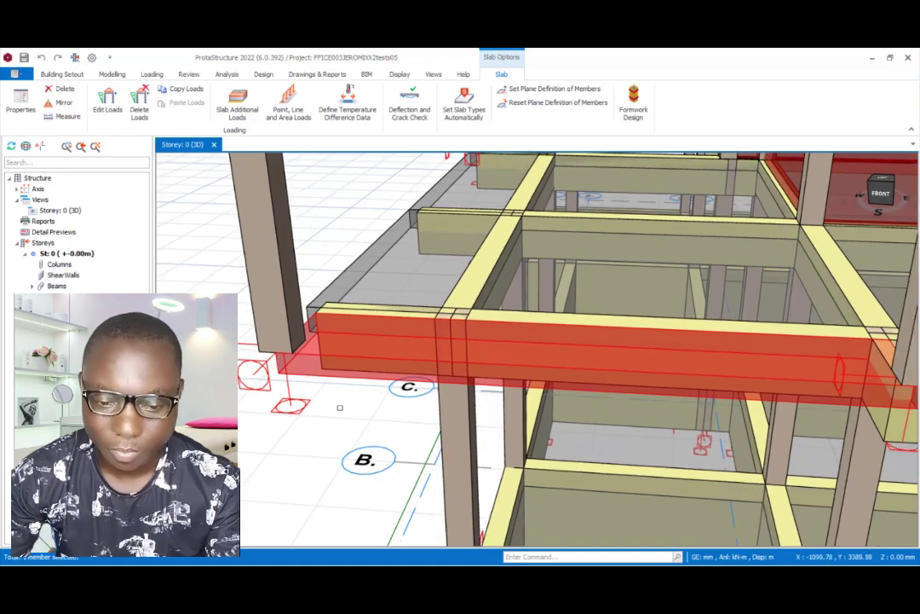
pyautogui.press('Escape')
pyautogui.scroll(-2, 372, 393)
pyautogui.scroll(-1, 372, 386)
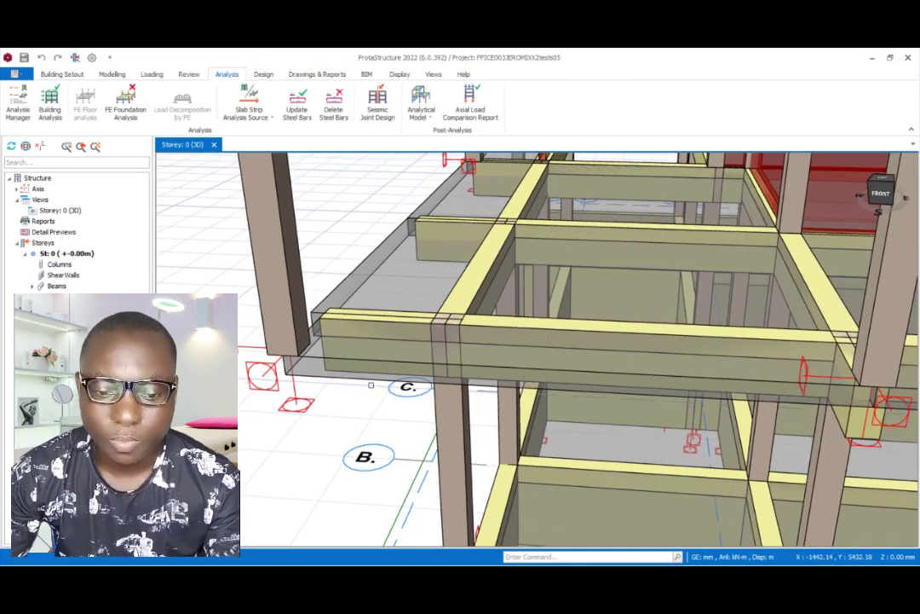
pyautogui.moveTo(304, 288); pyautogui.dragTo(377, 409, button='middle')
pyautogui.scroll(-6, 377, 410)
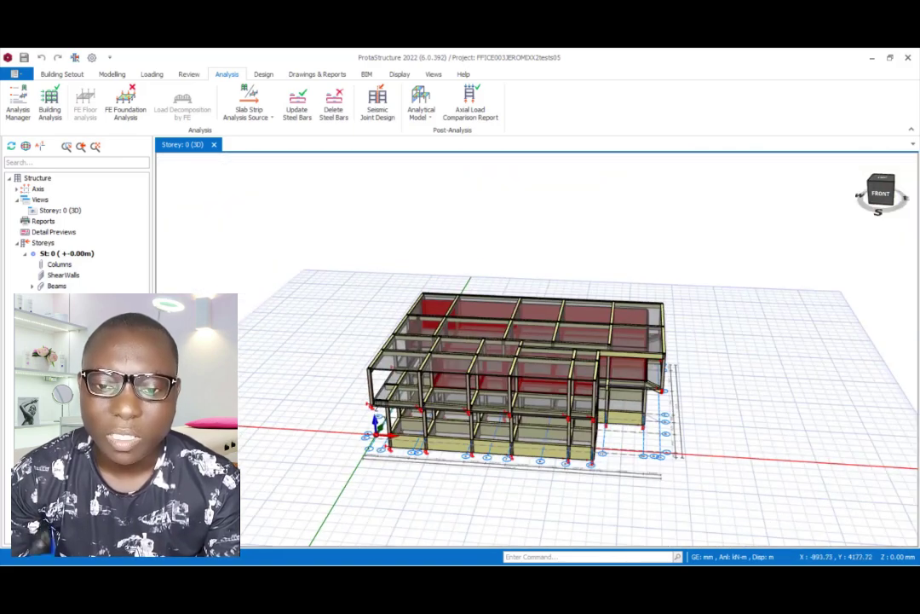
# Try to delete the three upper-storey columns standing on cantilever beams along the building's right face while storey 0 is active.
pyautogui.scroll(8, 499, 452)
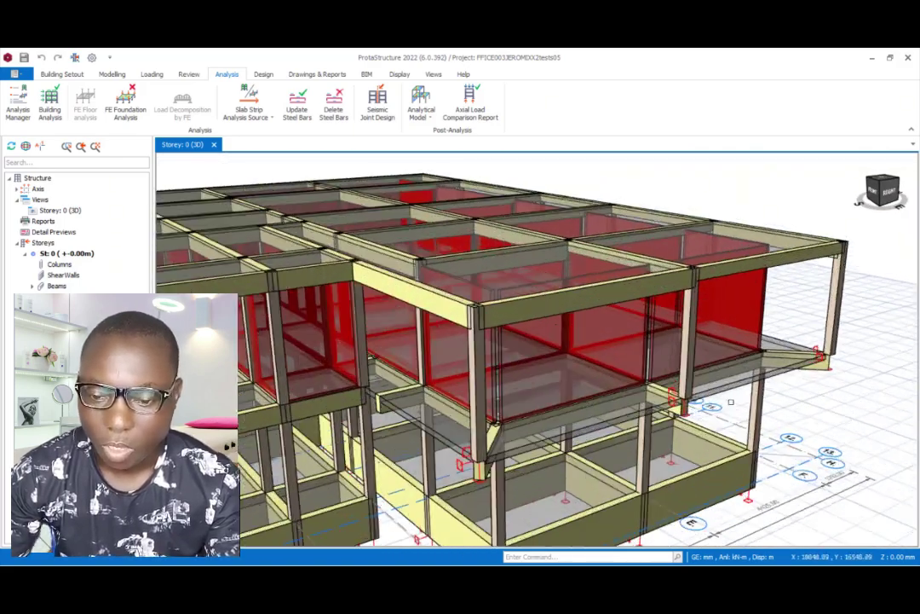
pyautogui.scroll(-4, 571, 416)
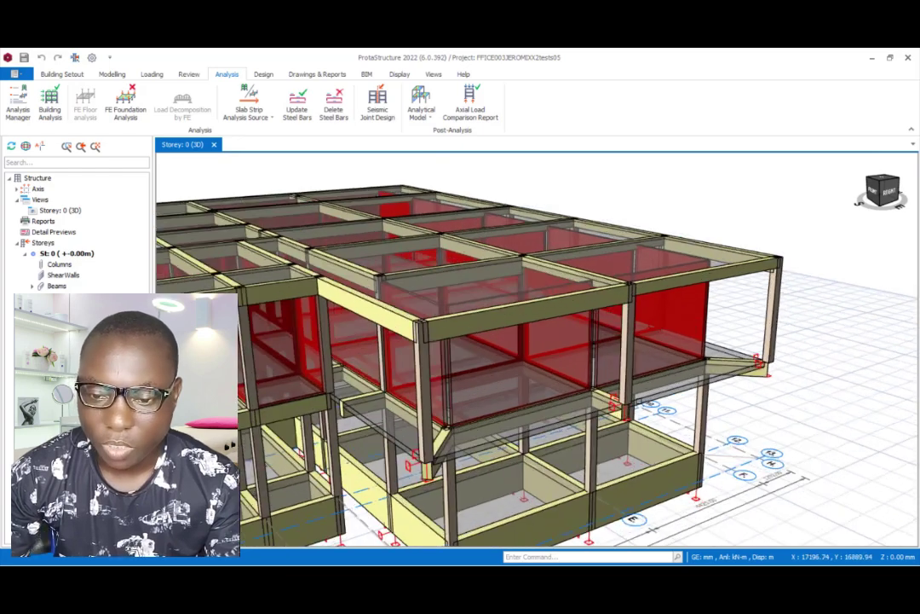
pyautogui.scroll(2, 597, 422)
pyautogui.click(619, 385)
pyautogui.scroll(-3, 622, 358)
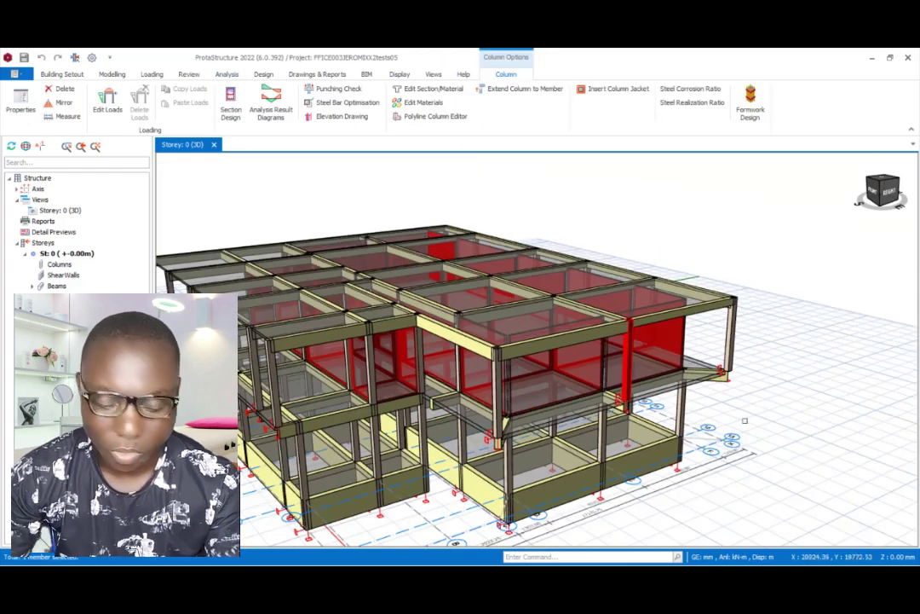
pyautogui.scroll(2, 751, 370)
pyautogui.scroll(3, 692, 425)
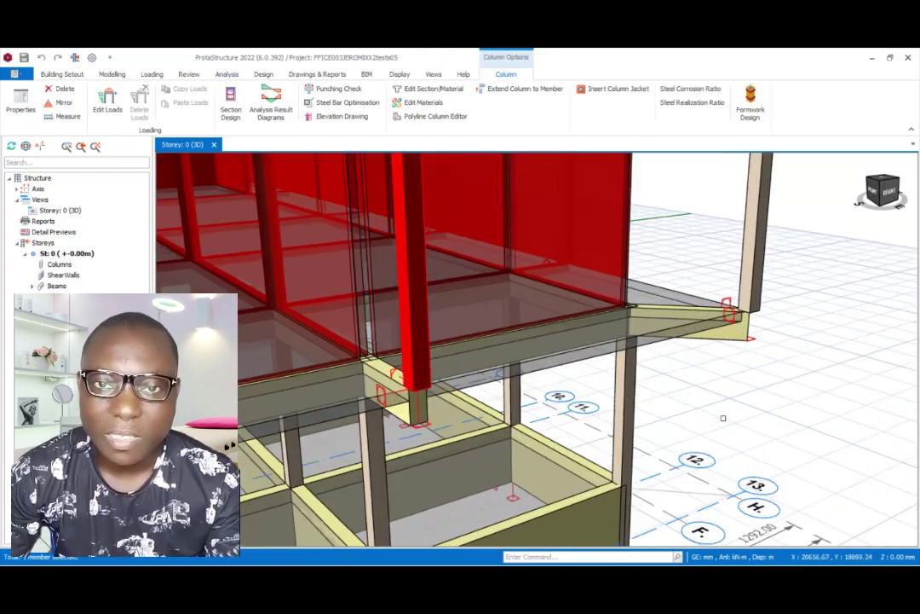
pyautogui.scroll(-1, 729, 430)
pyautogui.scroll(-5, 734, 429)
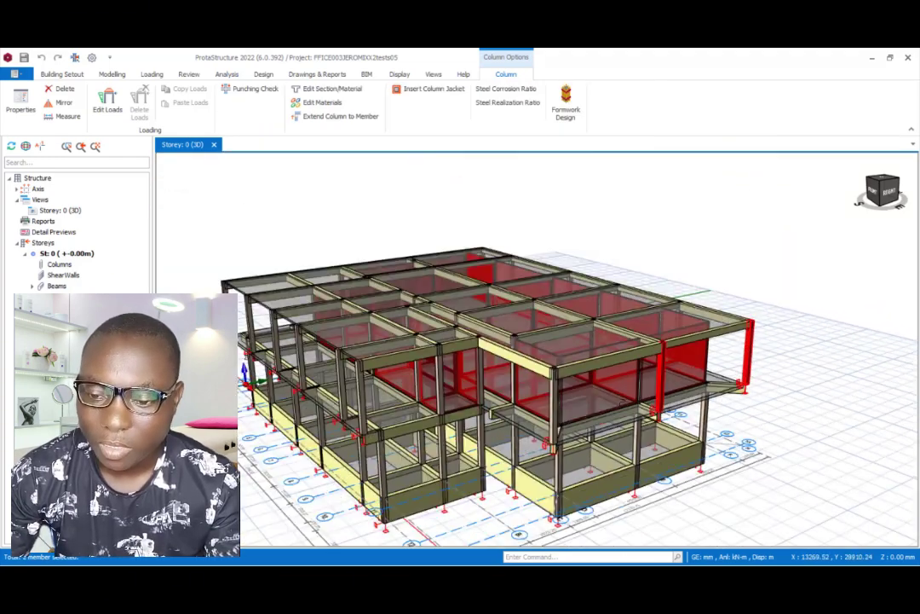
pyautogui.scroll(3, 522, 433)
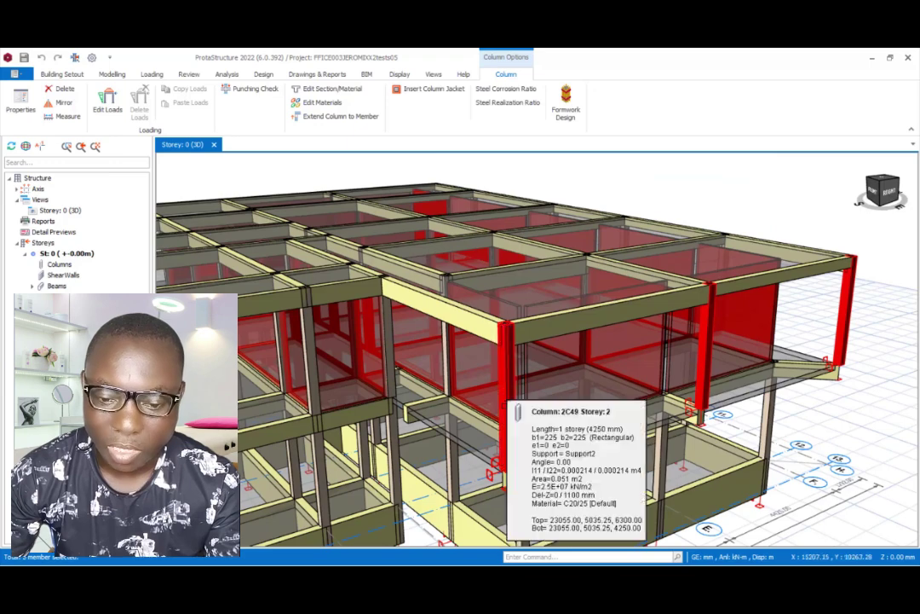
pyautogui.scroll(-3, 511, 427)
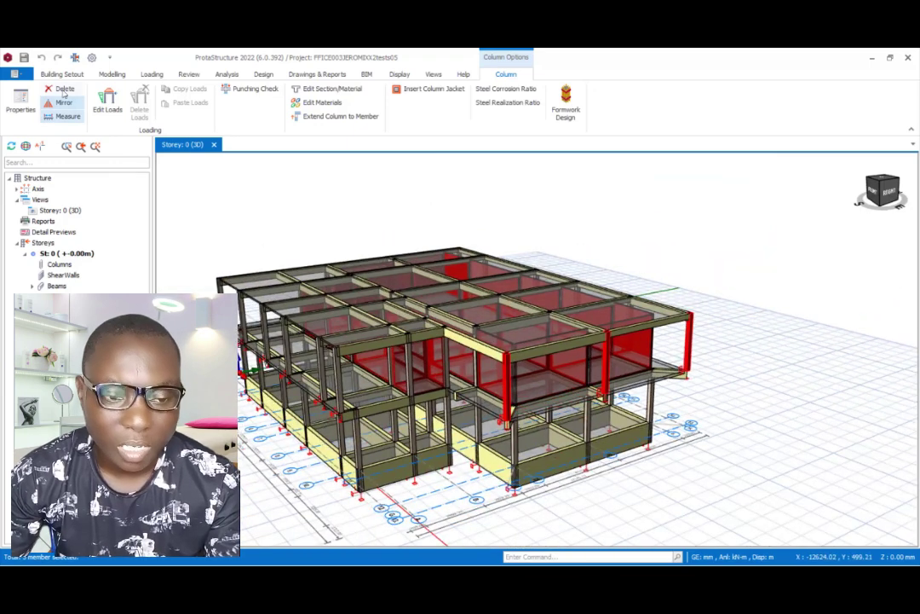
pyautogui.click(465, 443)
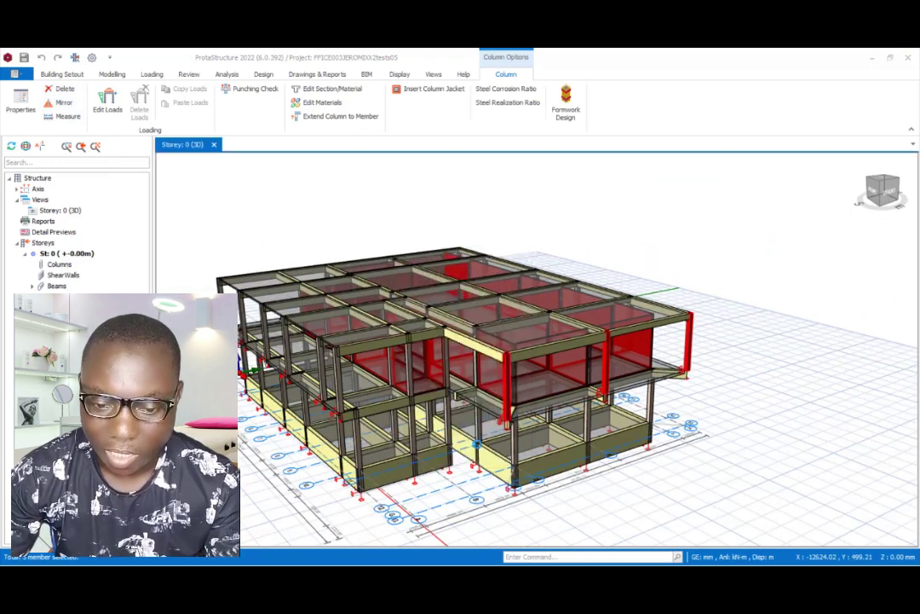
pyautogui.scroll(3, 592, 404)
pyautogui.scroll(3, 765, 317)
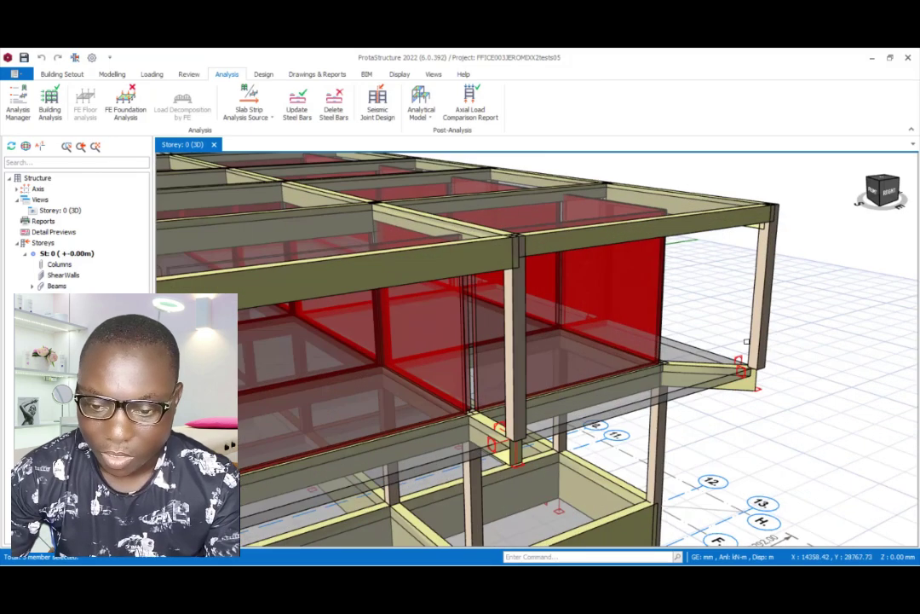
pyautogui.scroll(-5, 735, 350)
pyautogui.click(483, 484)
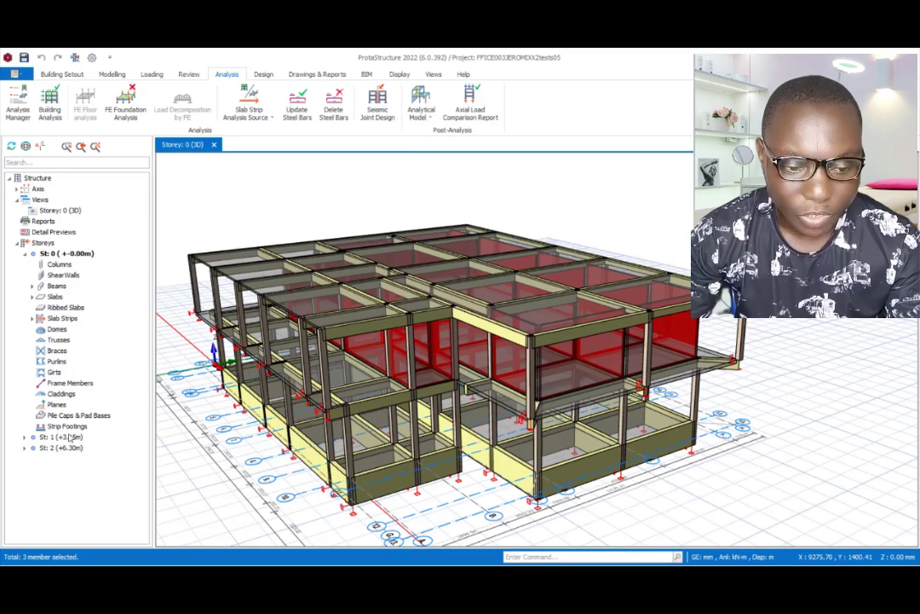
# Make storey 1 active and delete the upper corner column near axes 13 and H, accepting invalidation of the building analysis results.
pyautogui.doubleClick(61, 448)
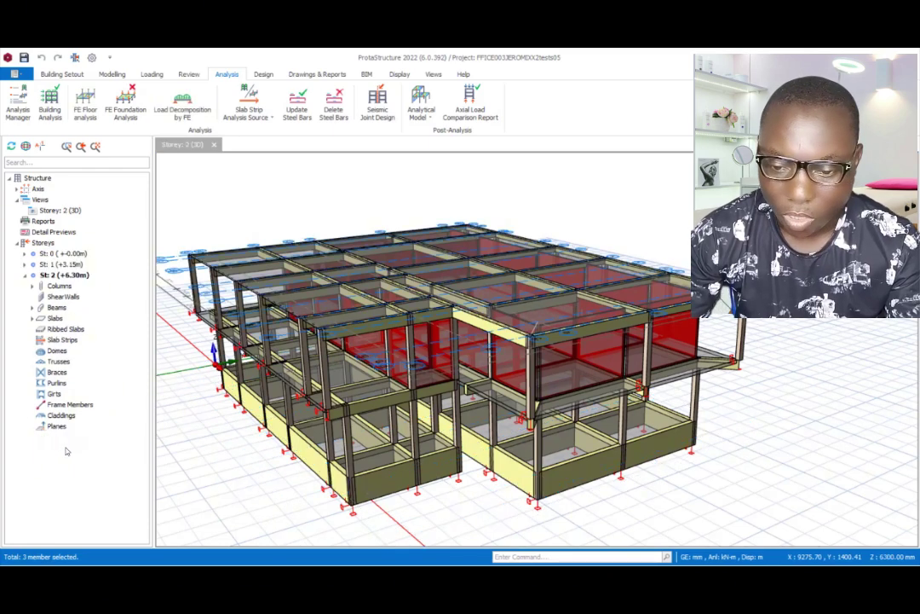
pyautogui.doubleClick(61, 264)
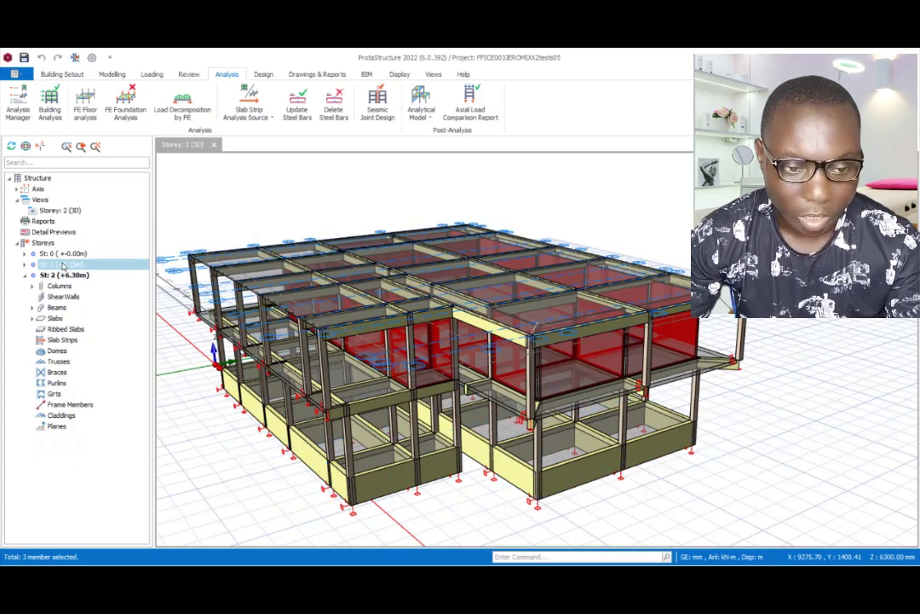
pyautogui.scroll(5, 730, 386)
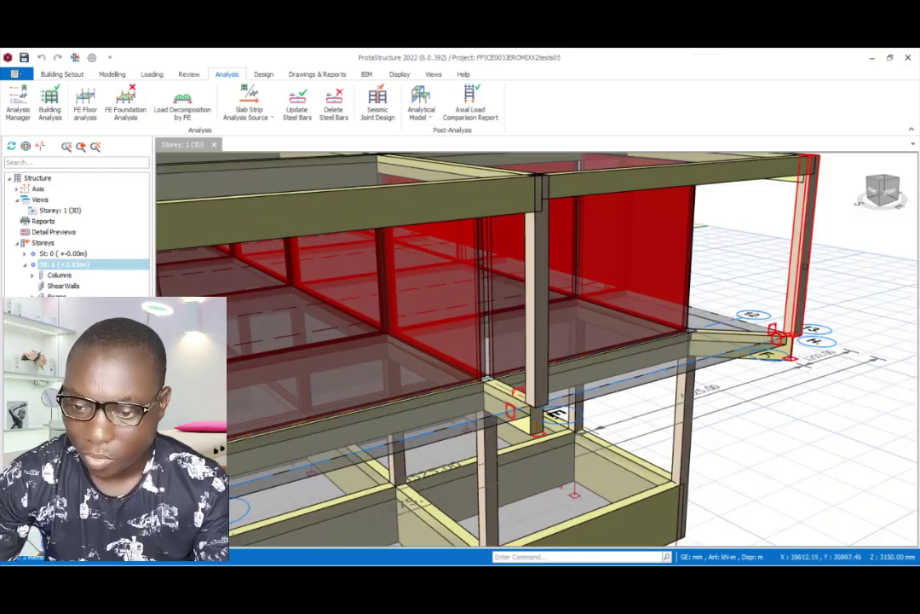
pyautogui.click(792, 264)
pyautogui.rightClick(792, 226)
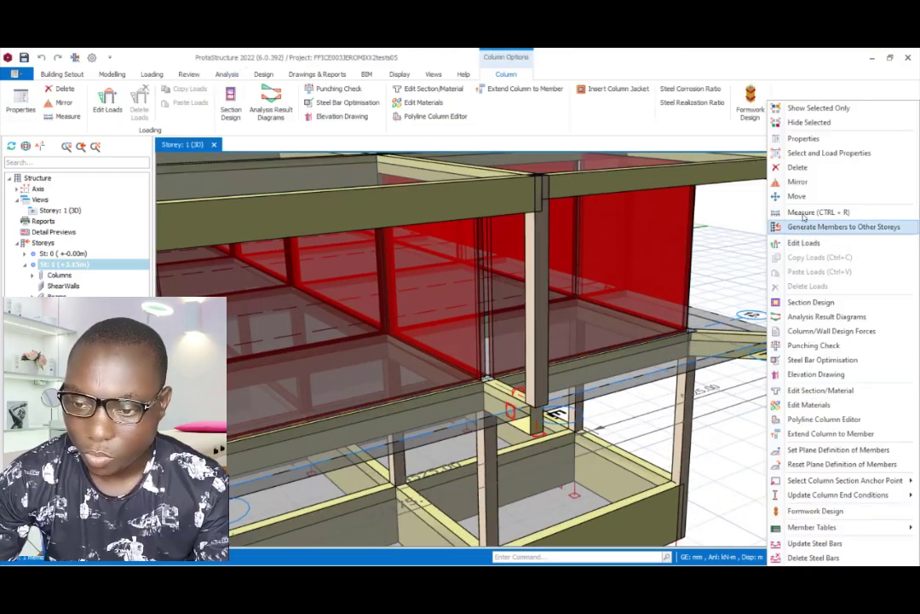
pyautogui.click(798, 167)
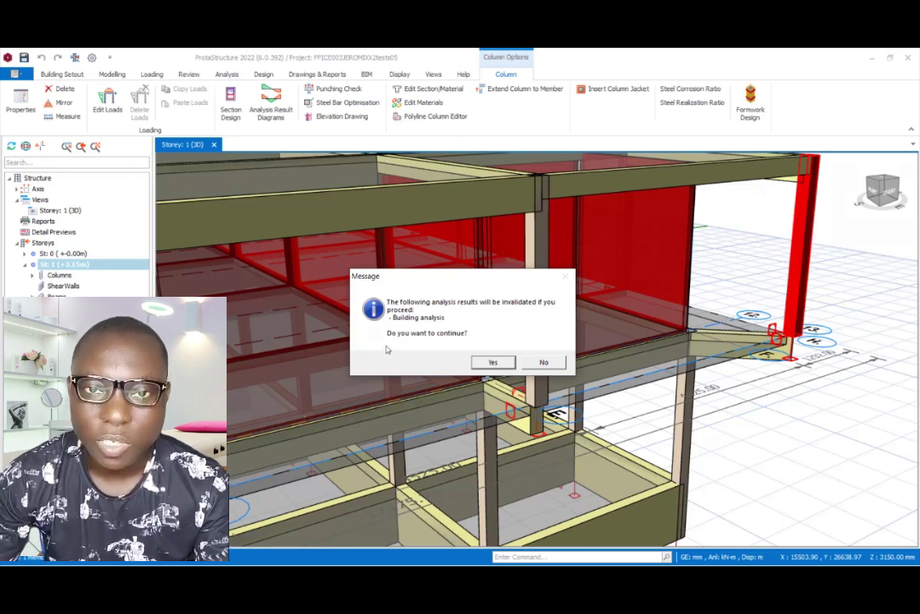
pyautogui.click(492, 362)
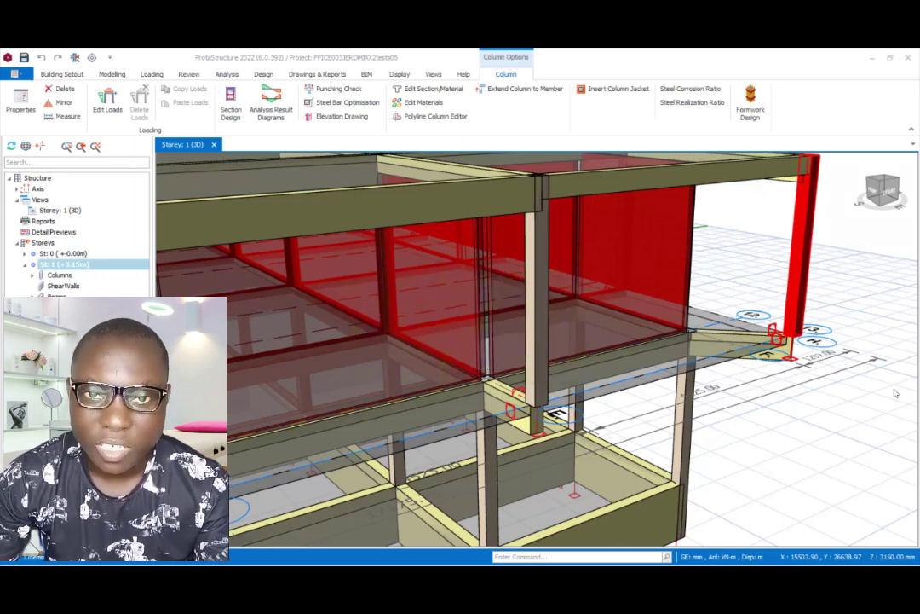
# Delete the two remaining upper-storey columns standing on cantilever beams along the building's right face, keeping only Columns in the member filter.
pyautogui.scroll(-5, 736, 394)
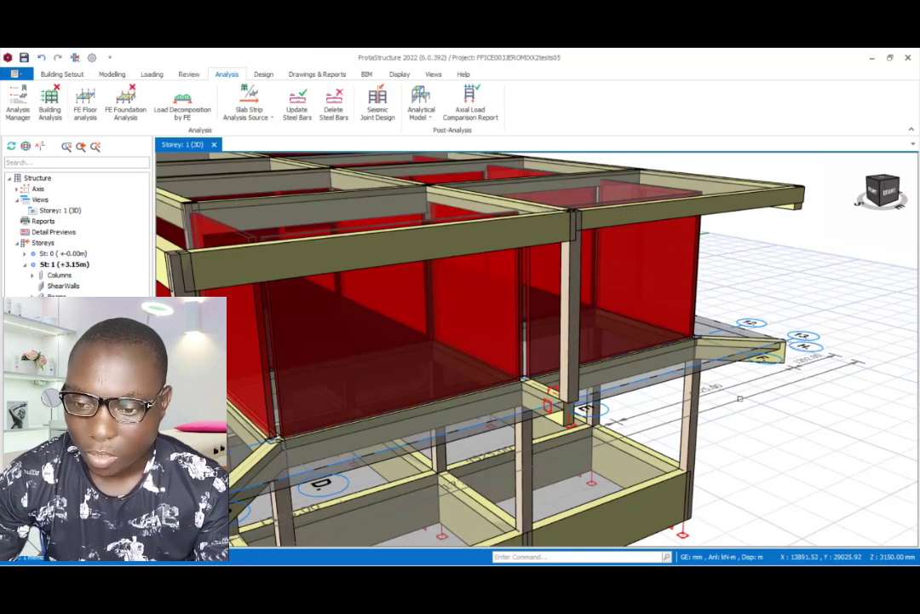
pyautogui.scroll(3, 733, 386)
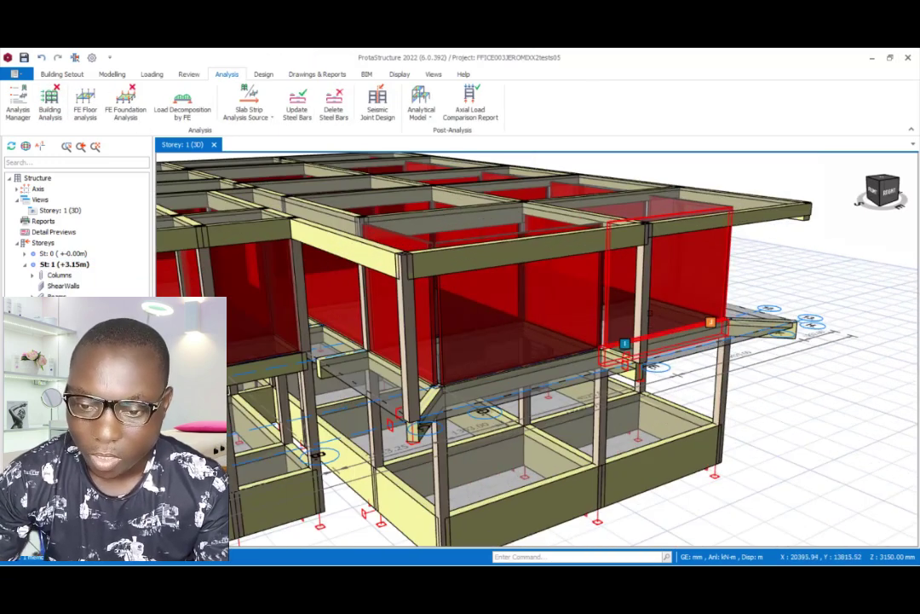
pyautogui.click(637, 353)
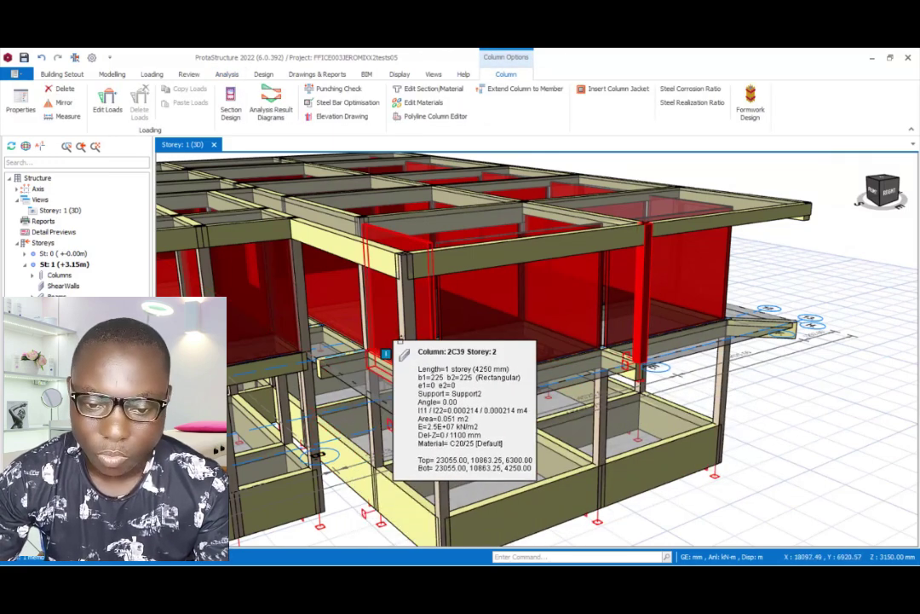
pyautogui.click(418, 381)
pyautogui.scroll(-3, 417, 381)
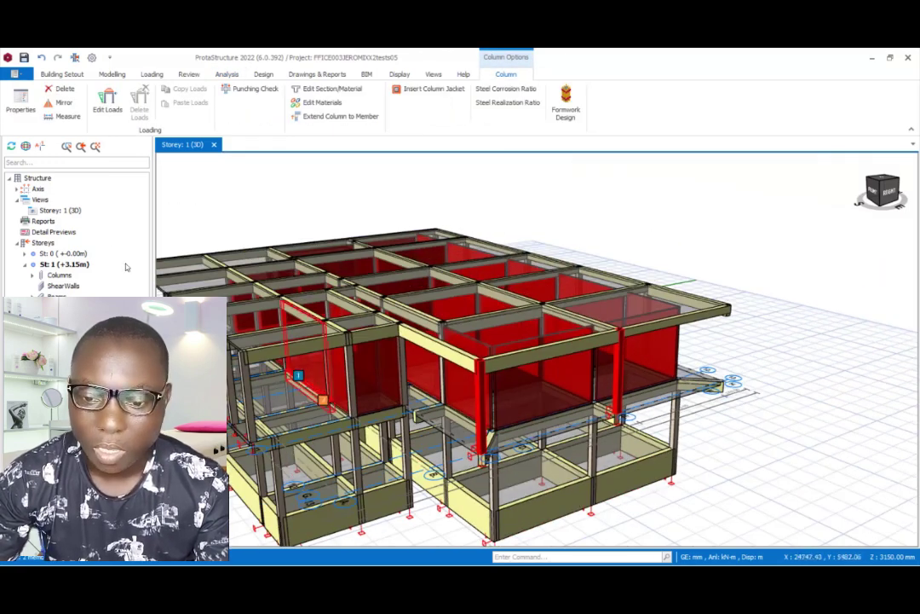
pyautogui.click(64, 89)
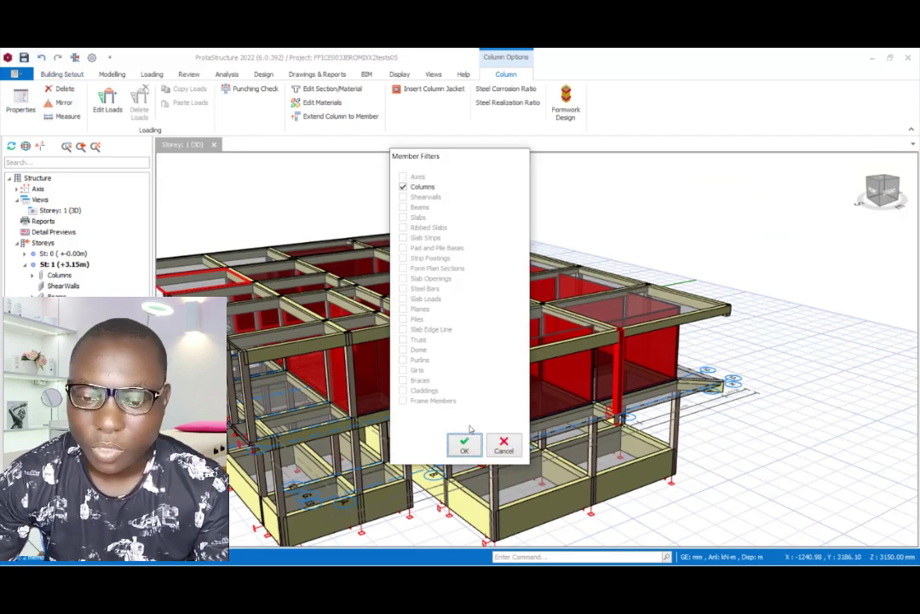
pyautogui.click(464, 445)
pyautogui.scroll(-1, 534, 354)
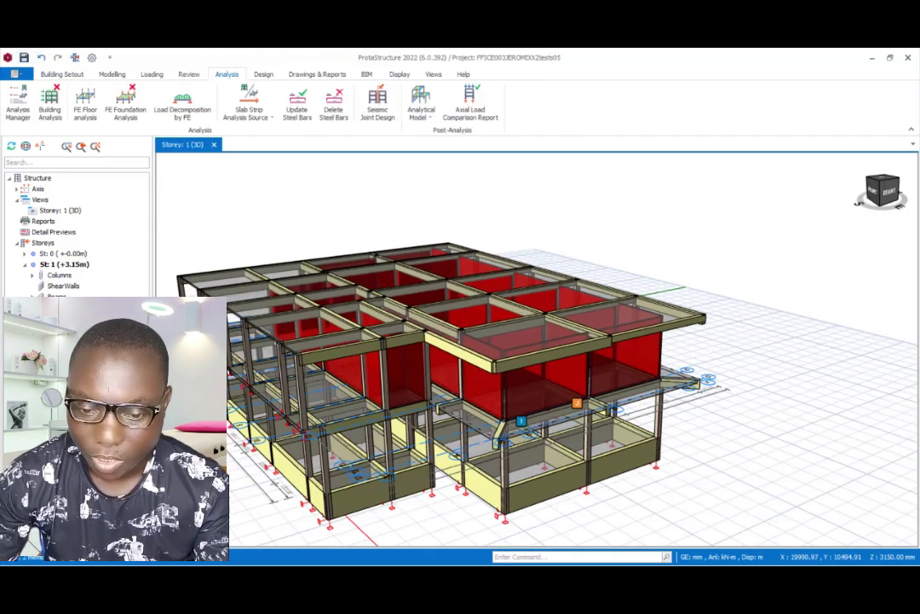
# Delete the twelve upper-storey columns standing on cantilever beams along the back, front and left faces, keeping only Columns in the member filter.
pyautogui.scroll(3, 534, 358)
pyautogui.moveTo(537, 350); pyautogui.dragTo(349, 371, button='middle')
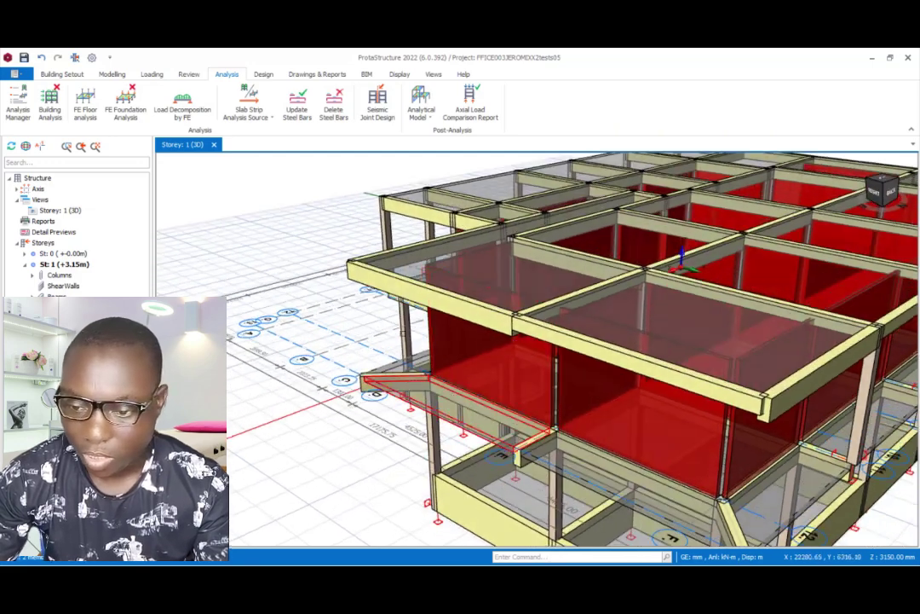
pyautogui.scroll(-3, 350, 371)
pyautogui.scroll(3, 740, 286)
pyautogui.click(727, 266)
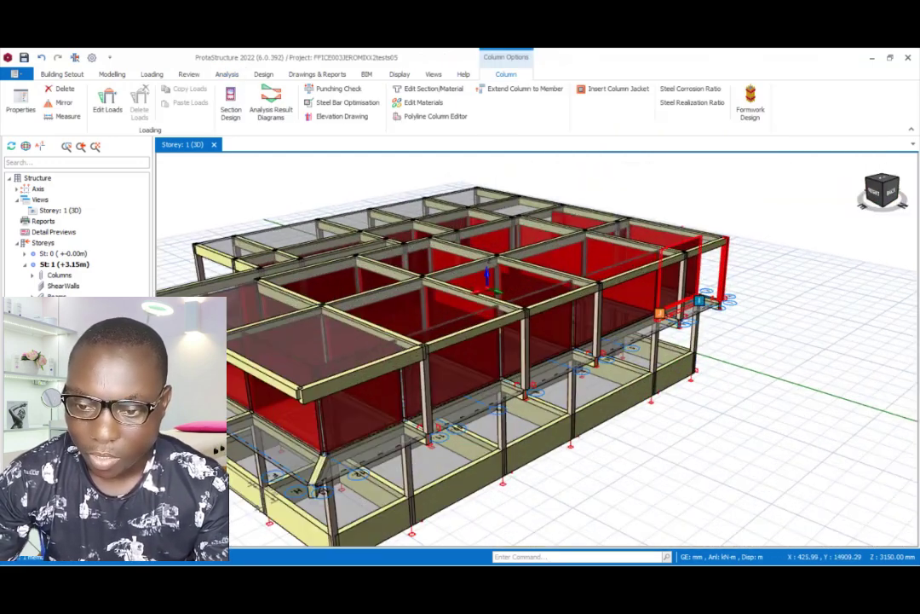
pyautogui.keyDown('ctrl'); pyautogui.click(680, 280); pyautogui.keyUp('ctrl')
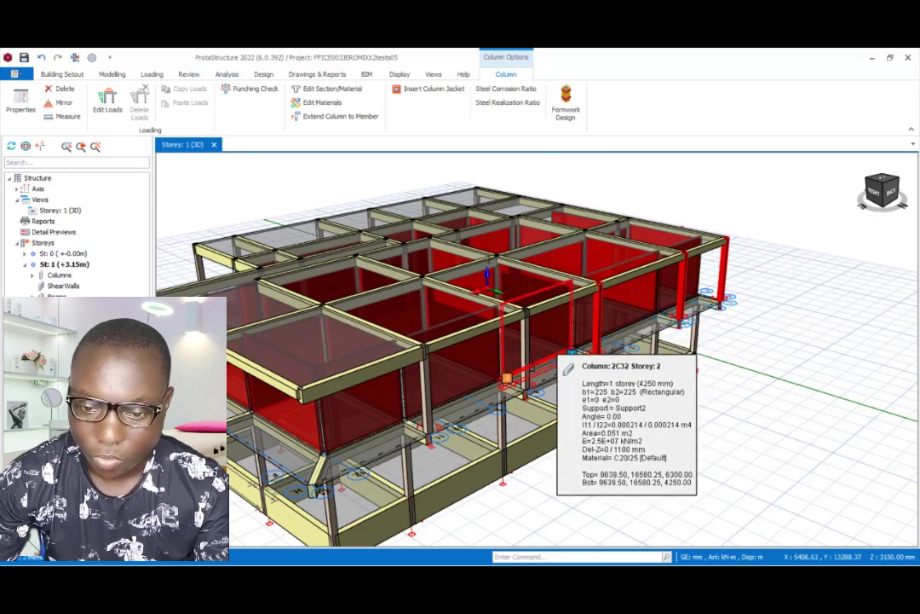
pyautogui.keyDown('ctrl'); pyautogui.click(524, 358); pyautogui.keyUp('ctrl')
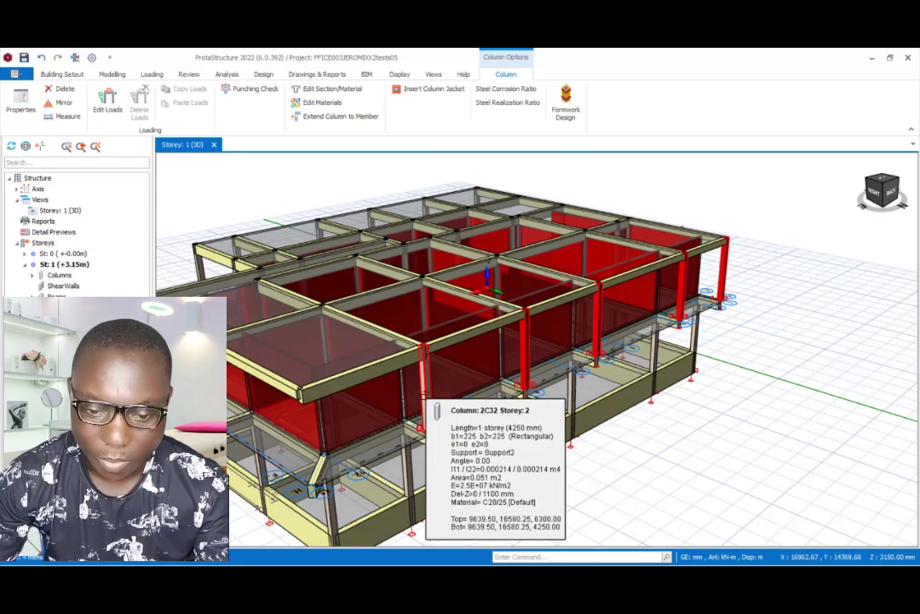
pyautogui.keyDown('ctrl'); pyautogui.click(424, 392); pyautogui.keyUp('ctrl')
pyautogui.scroll(-1, 738, 354)
pyautogui.keyDown('shift'); pyautogui.moveTo(309, 400); pyautogui.dragTo(510, 299, button='middle'); pyautogui.keyUp('shift')
pyautogui.scroll(-4, 510, 299)
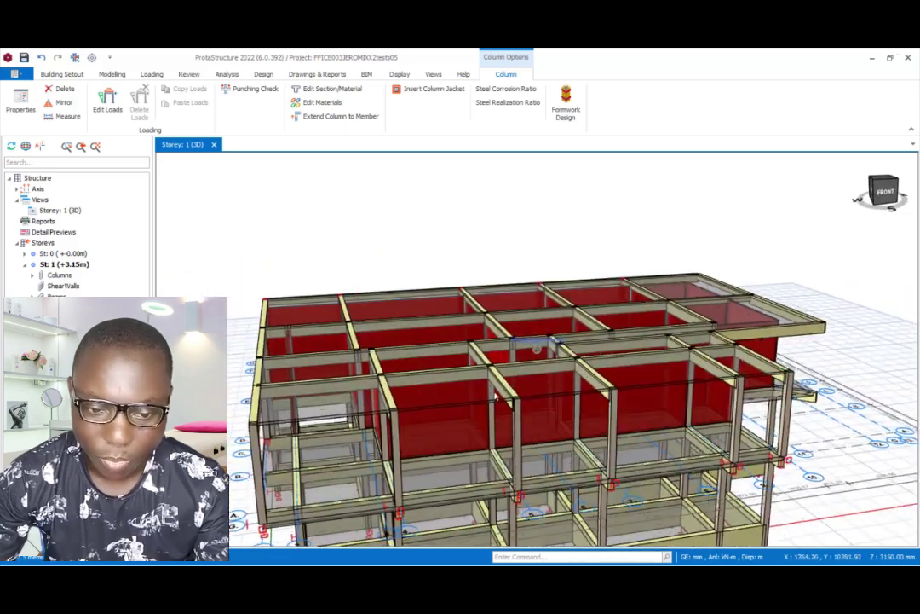
pyautogui.scroll(5, 554, 312)
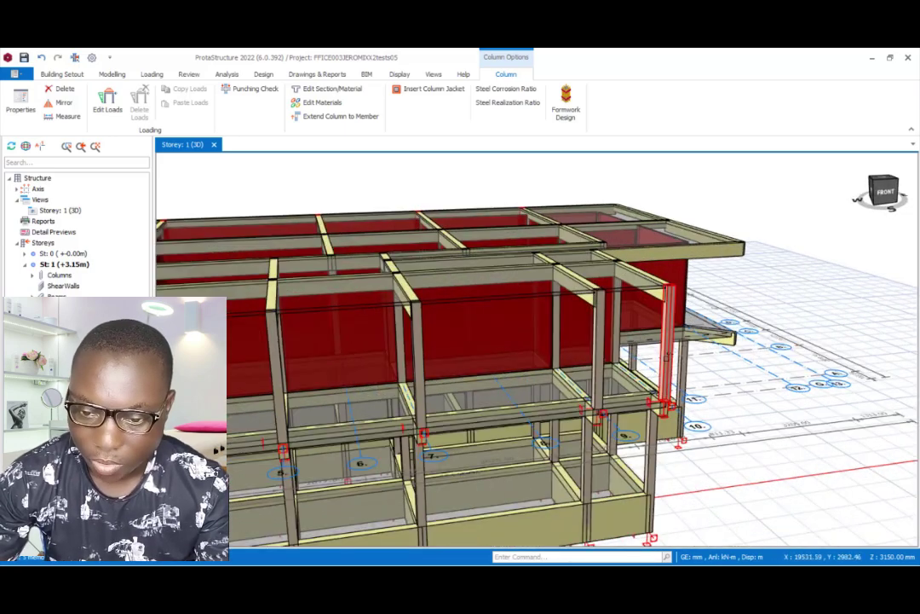
pyautogui.keyDown('ctrl'); pyautogui.click(668, 358); pyautogui.keyUp('ctrl')
pyautogui.scroll(3, 455, 412)
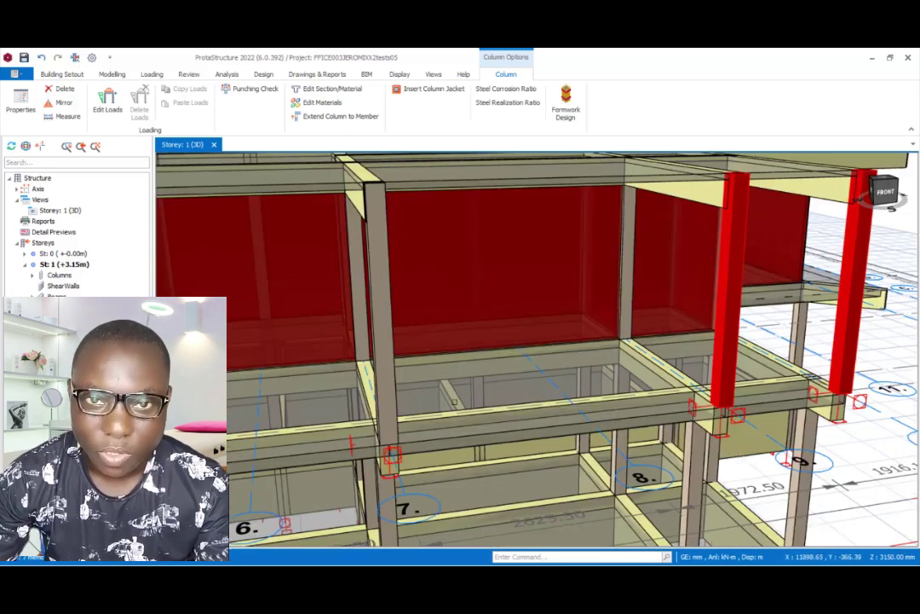
pyautogui.keyDown('ctrl'); pyautogui.click(388, 369); pyautogui.keyUp('ctrl')
pyautogui.scroll(-3, 637, 367)
pyautogui.scroll(-2, 637, 367)
pyautogui.scroll(3, 411, 425)
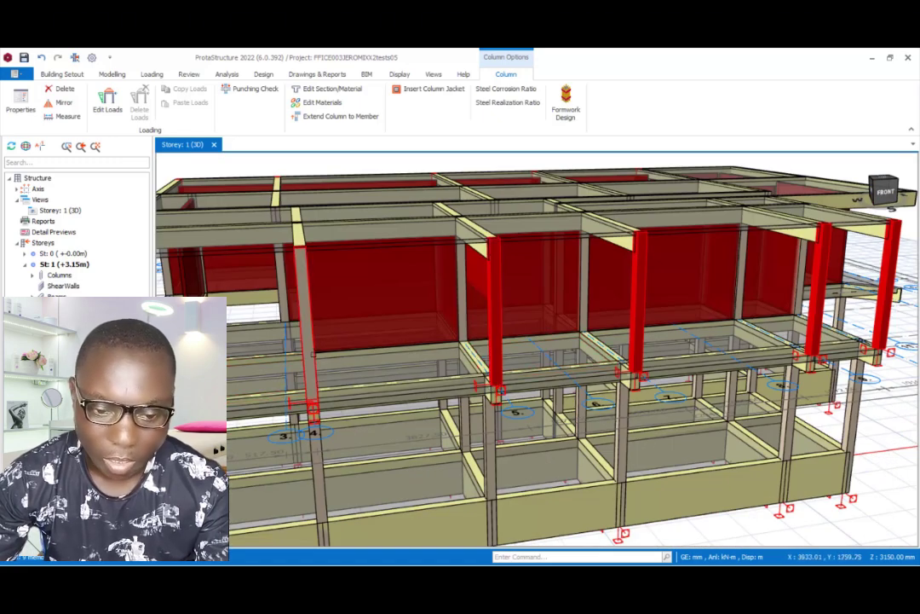
pyautogui.scroll(-3, 341, 358)
pyautogui.scroll(3, 376, 378)
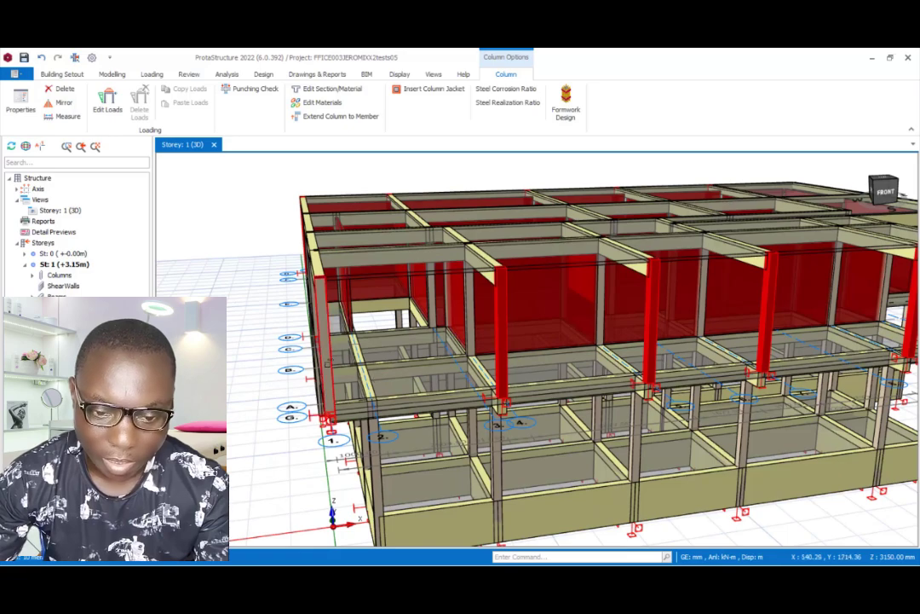
pyautogui.moveTo(328, 356); pyautogui.dragTo(450, 358, button='middle')
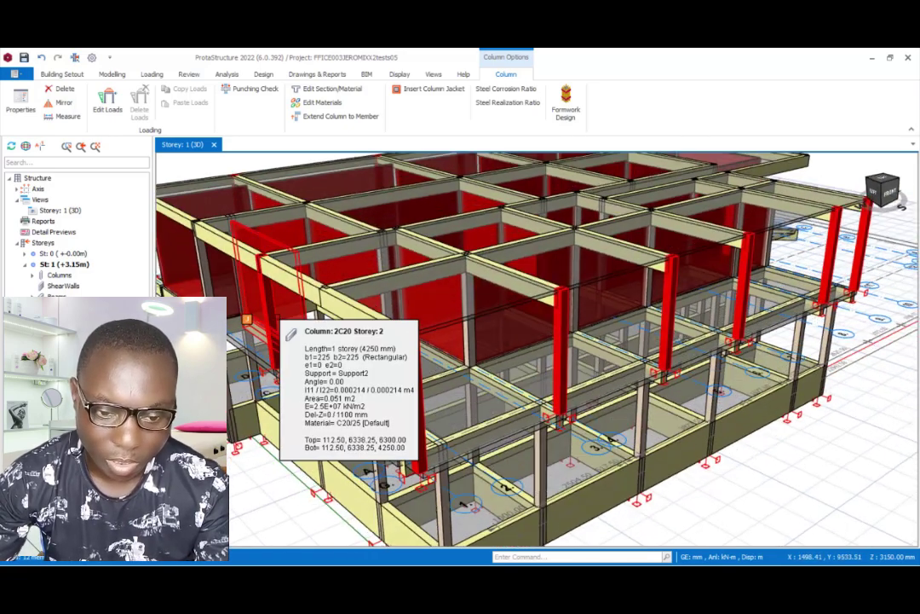
pyautogui.click(271, 317)
pyautogui.click(62, 89)
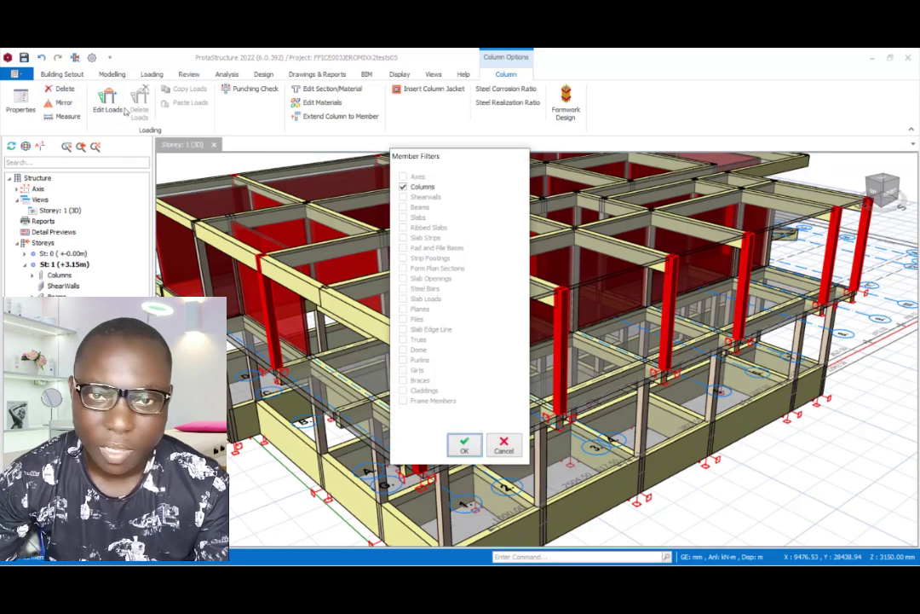
pyautogui.click(466, 446)
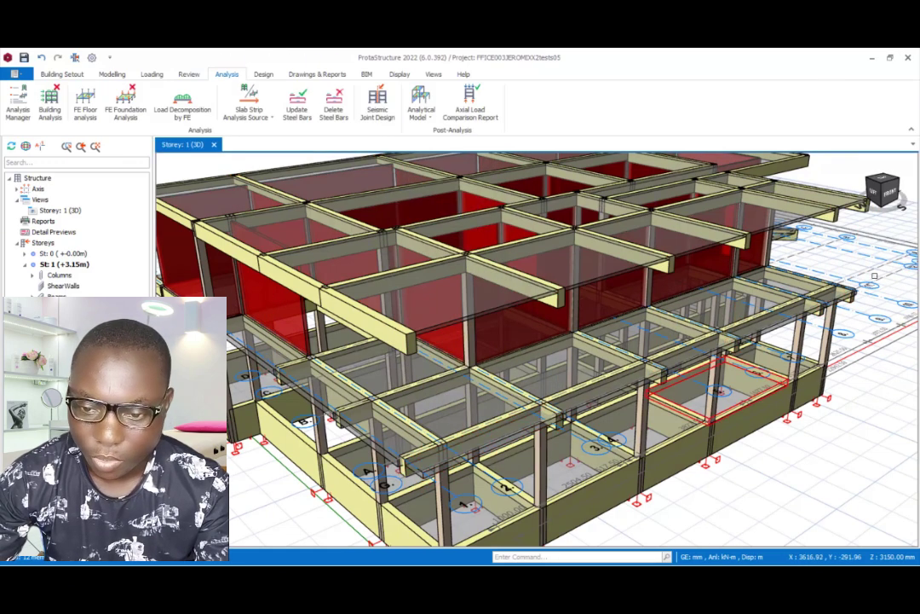
# Delete the storey 1 cantilever slab beyond axis A between axes 1 and 4 at the front corner.
pyautogui.scroll(-3, 514, 486)
pyautogui.scroll(4, 514, 486)
pyautogui.scroll(-3, 528, 473)
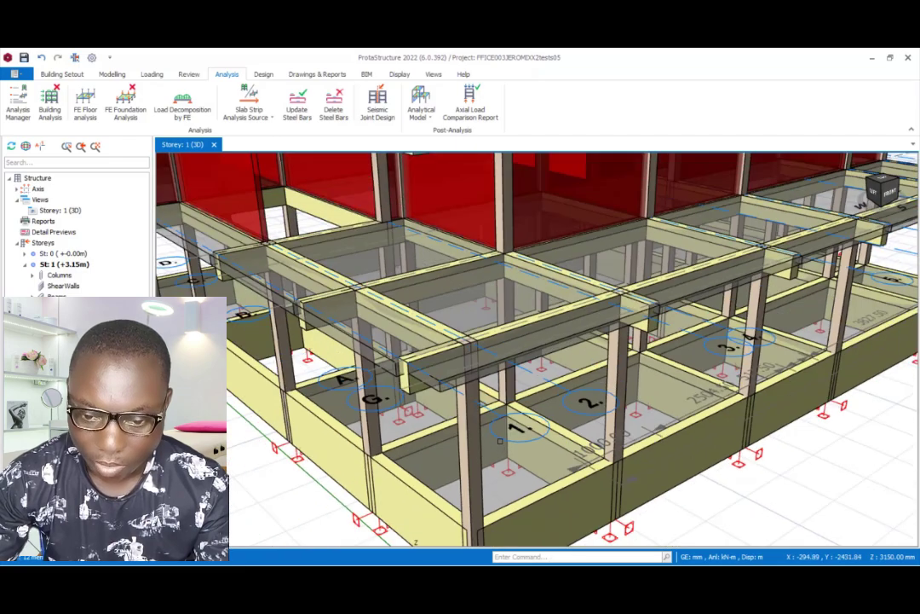
pyautogui.keyDown('shift'); pyautogui.moveTo(552, 462); pyautogui.dragTo(536, 479, button='middle'); pyautogui.keyUp('shift')
pyautogui.scroll(5, 528, 473)
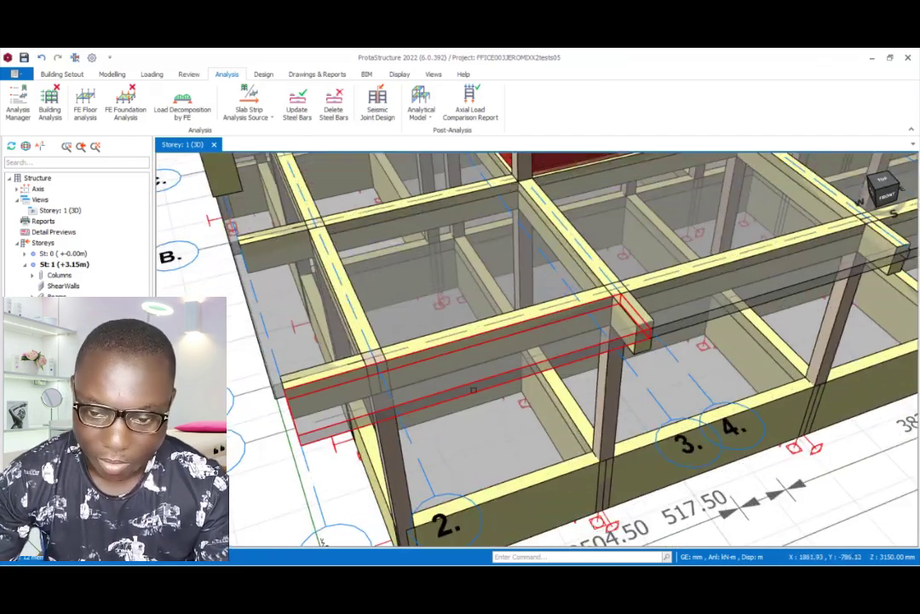
pyautogui.click(467, 388)
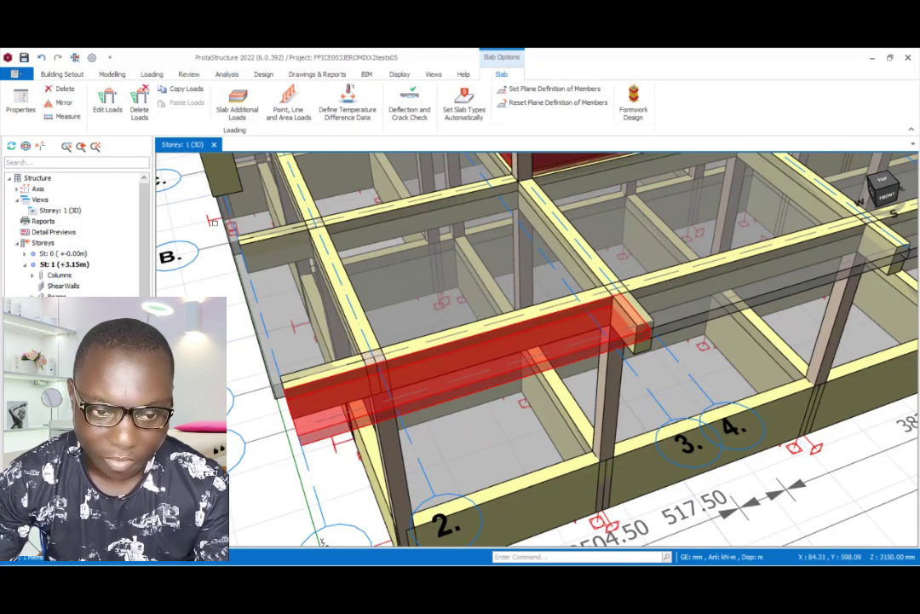
pyautogui.press('Escape')
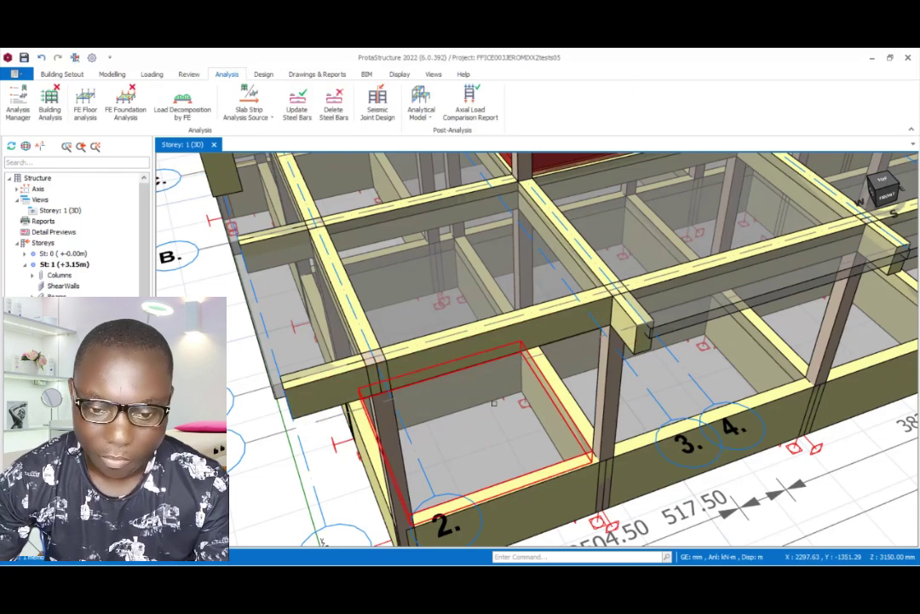
# Open the properties of the cantilever beam on axis 4 and insert a 225 × 450 mm beam on axis 2 between axes G and A.
pyautogui.scroll(3, 656, 345)
pyautogui.click(652, 342)
pyautogui.rightClick(652, 341)
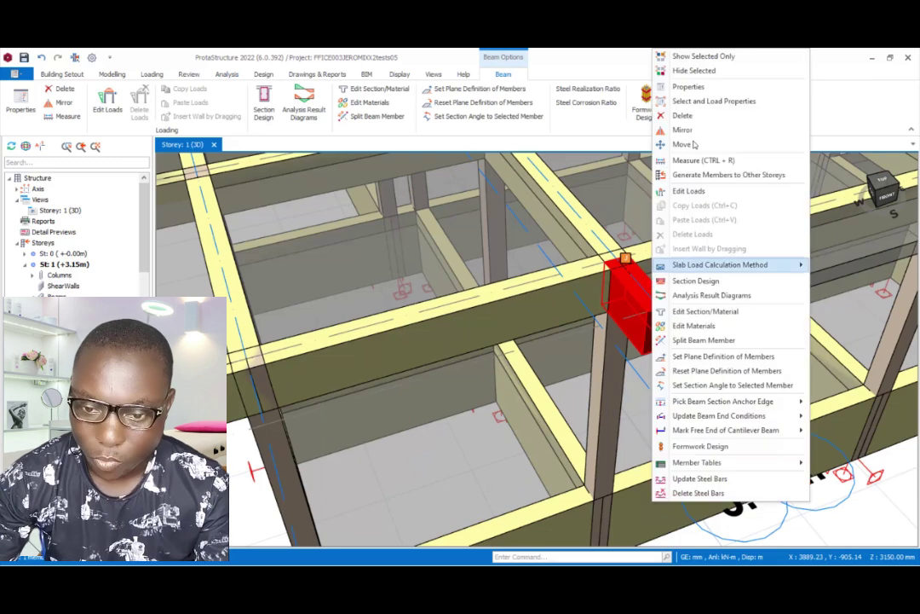
pyautogui.click(688, 87)
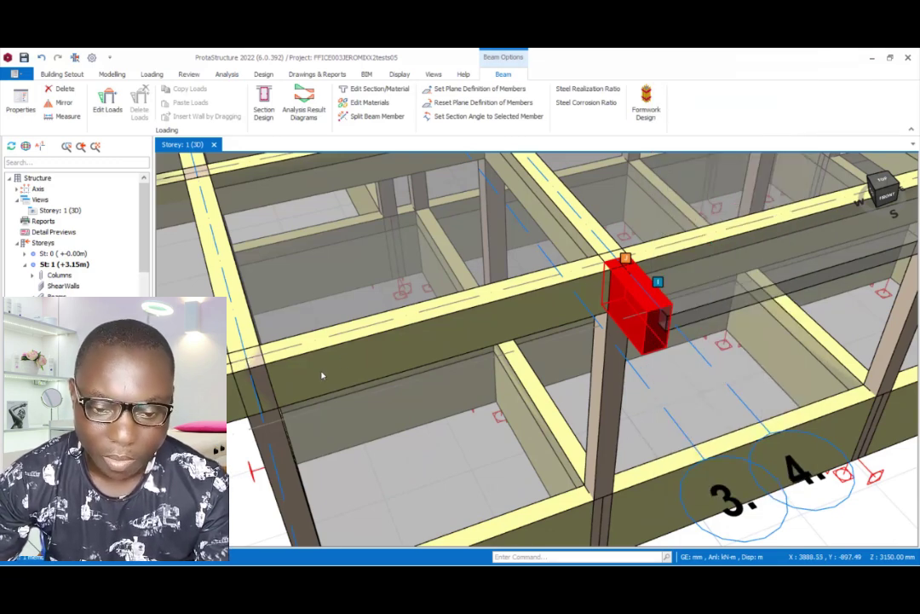
pyautogui.scroll(-1, 259, 354)
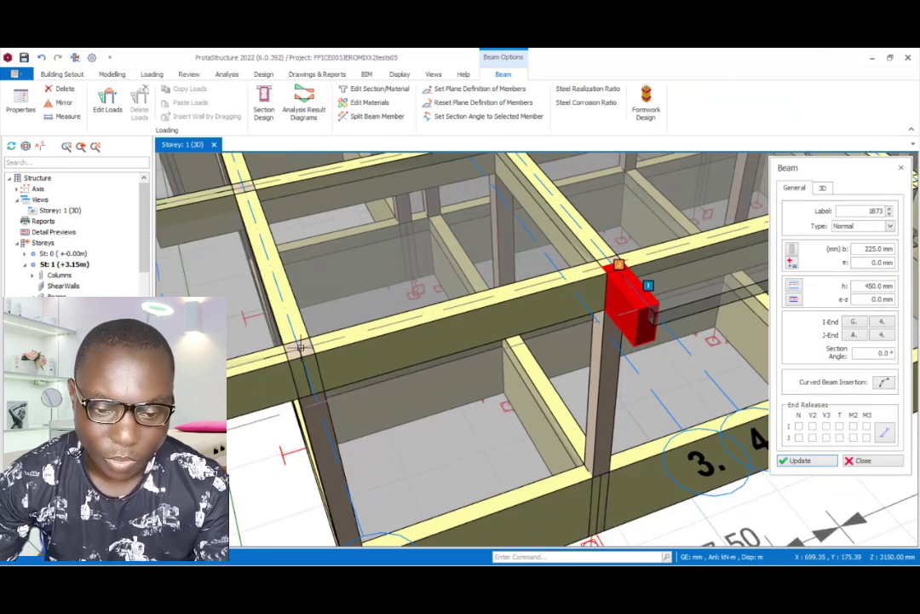
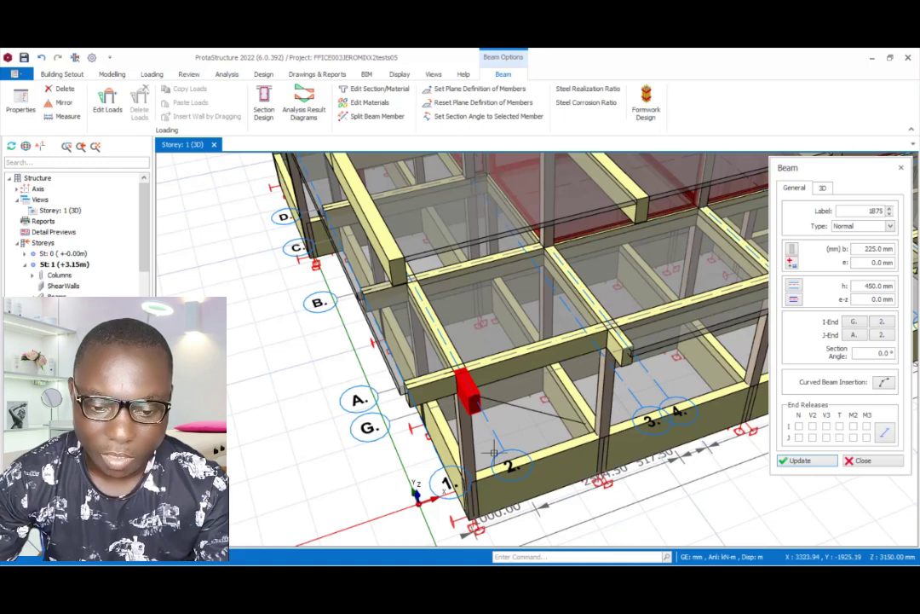
# Insert 225 × 450 mm beams along axis G between axes 1 and 2 and along axis 1 between axes G and A, finishing beam insertion.
pyautogui.scroll(3, 424, 417)
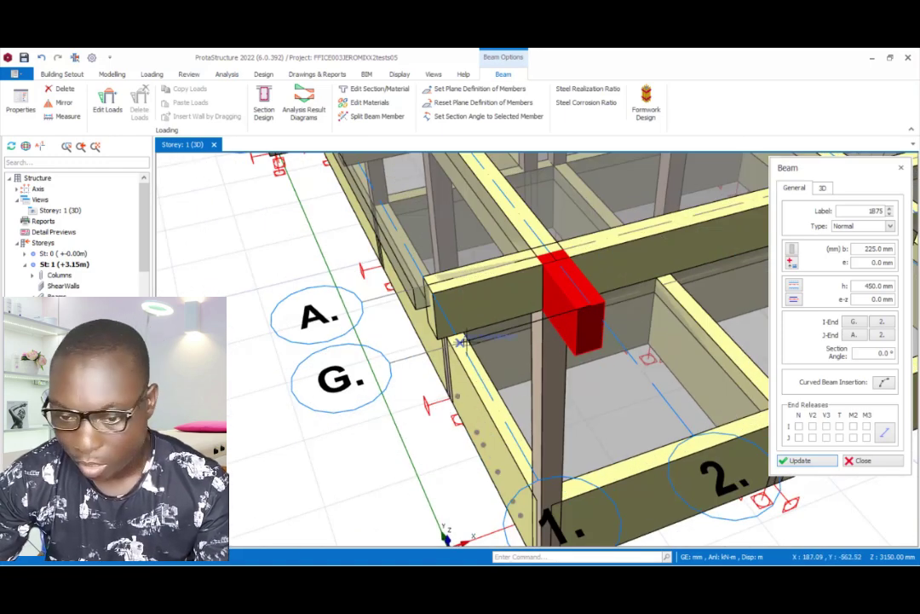
pyautogui.click(463, 341)
pyautogui.click(433, 289)
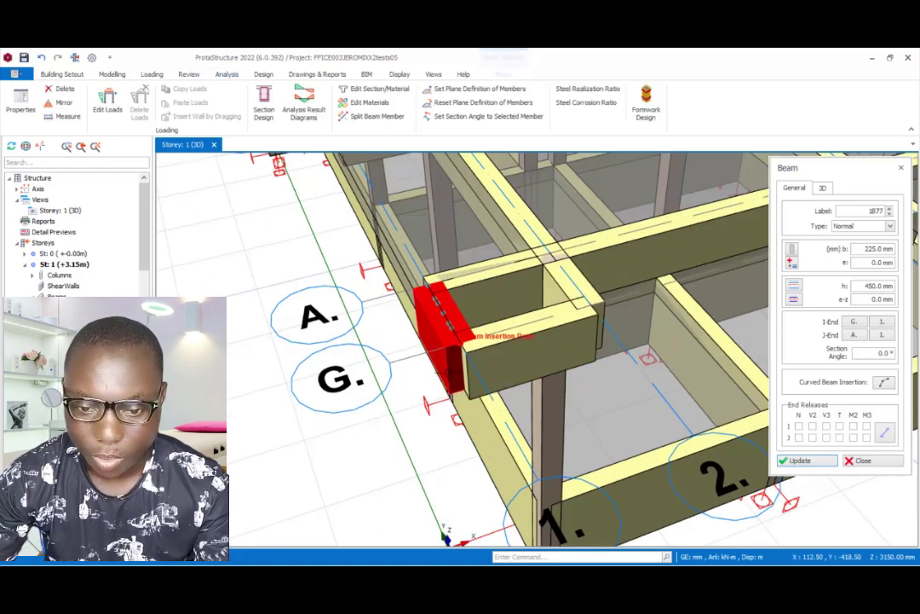
pyautogui.scroll(-4, 516, 373)
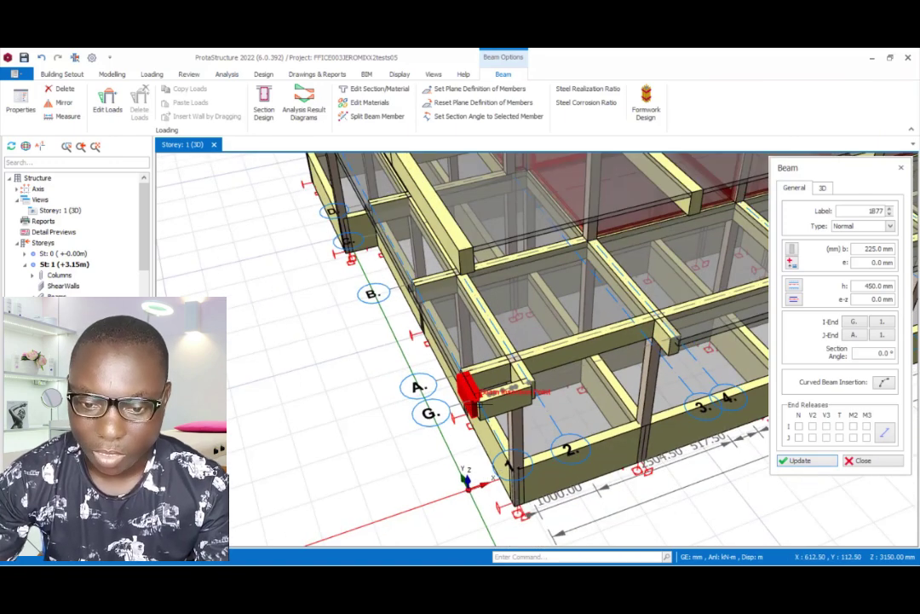
pyautogui.click(862, 460)
pyautogui.scroll(4, 517, 398)
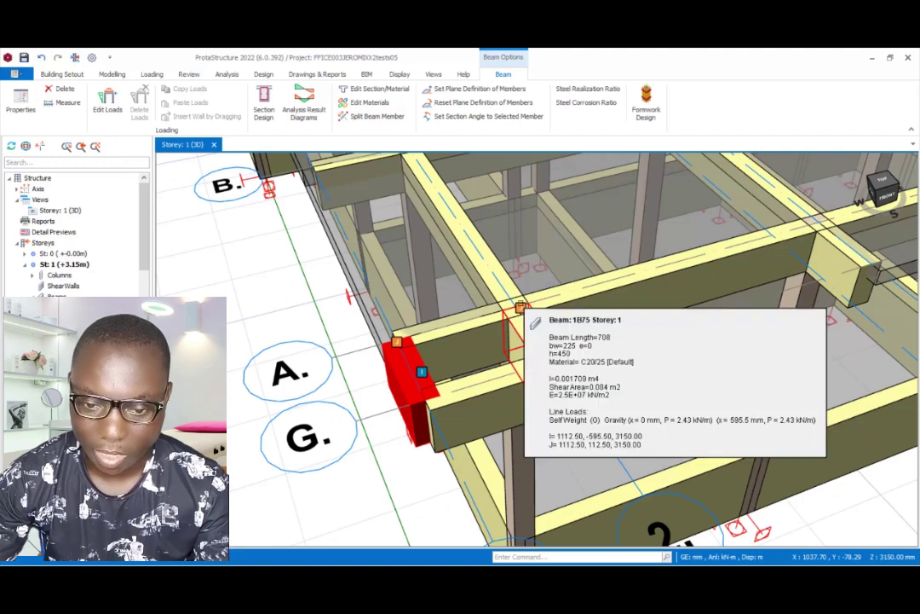
pyautogui.scroll(-4, 396, 426)
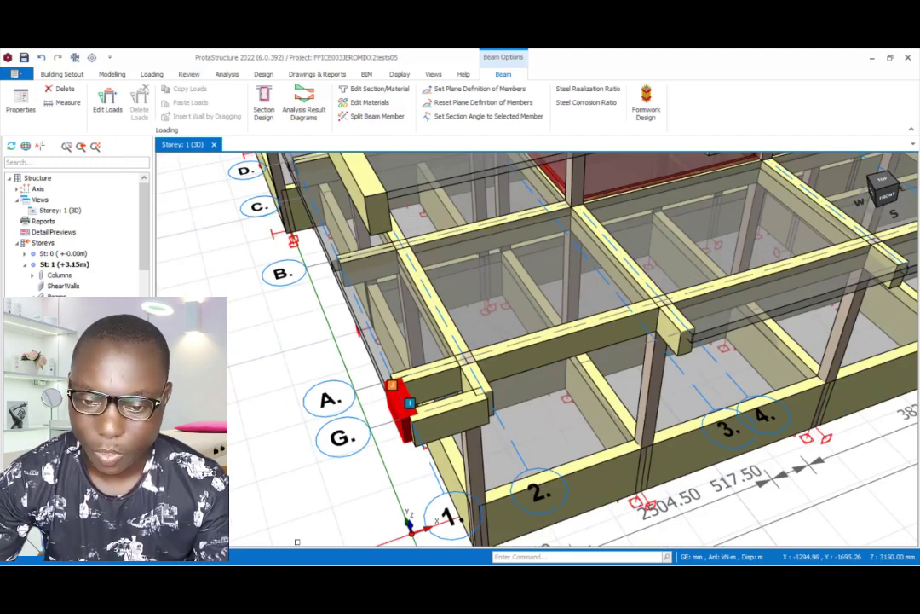
pyautogui.press('Escape')
# Make storey 2 (+6.30m) the active storey in the 3D view.
pyautogui.scroll(-3, 555, 515)
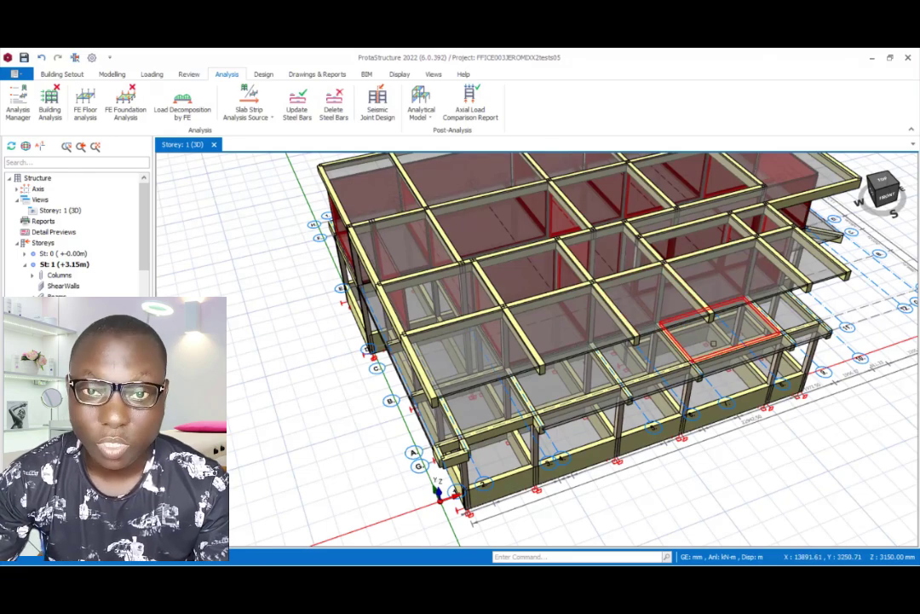
pyautogui.moveTo(450, 414); pyautogui.dragTo(539, 396, button='middle')
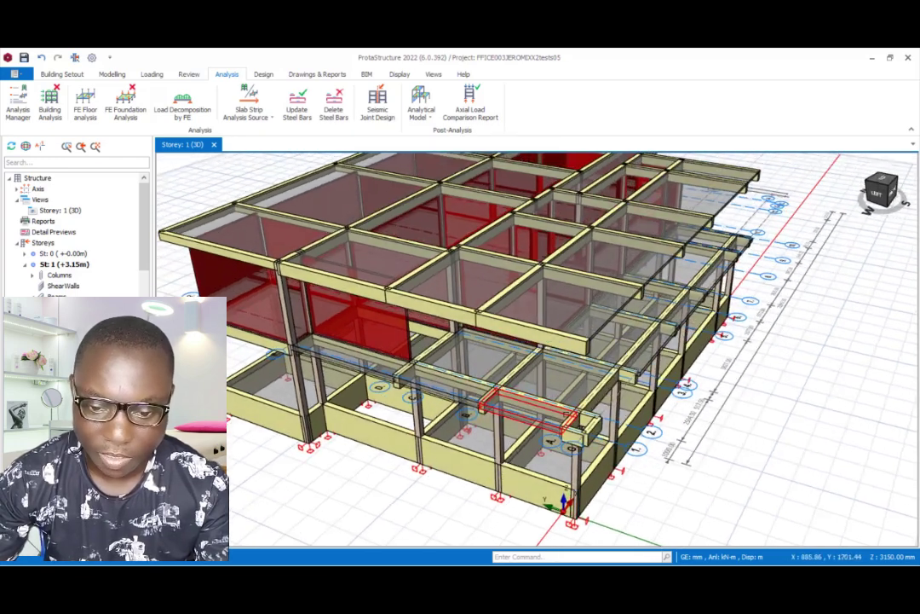
pyautogui.scroll(-3, 556, 415)
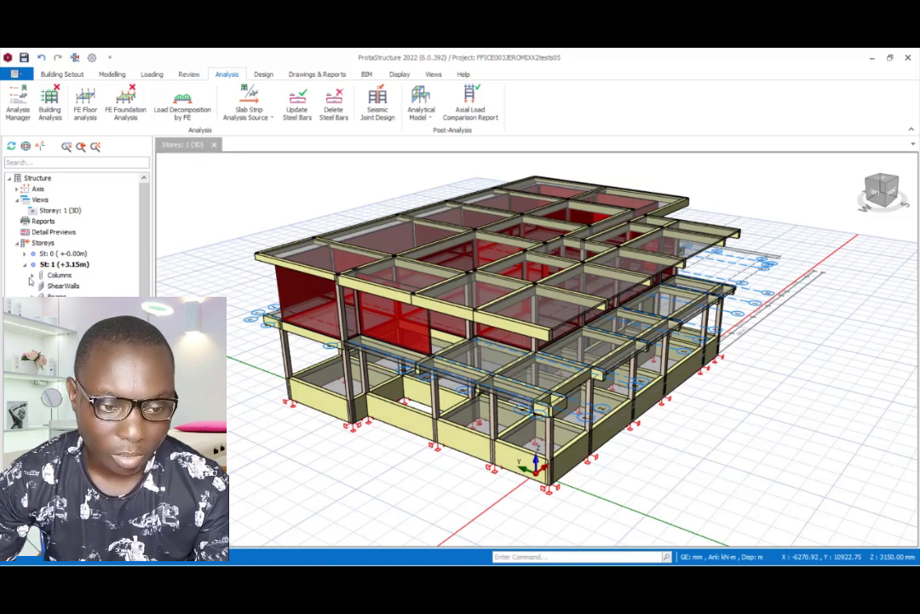
pyautogui.click(25, 265)
pyautogui.doubleClick(54, 275)
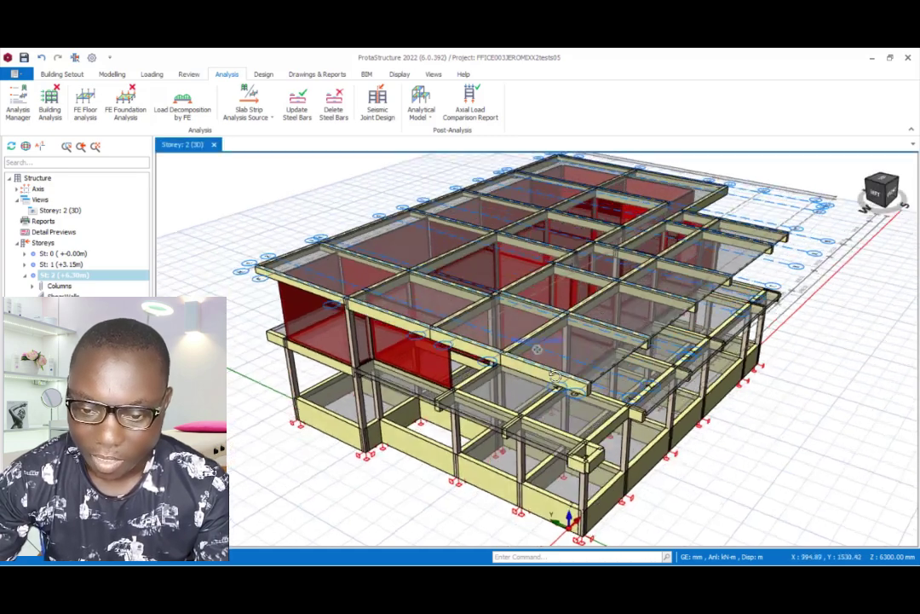
# Open the properties of the storey 2 column at E/1 and insert 225 × 225 mm columns at D/1 and B/1.
pyautogui.rightClick(551, 383)
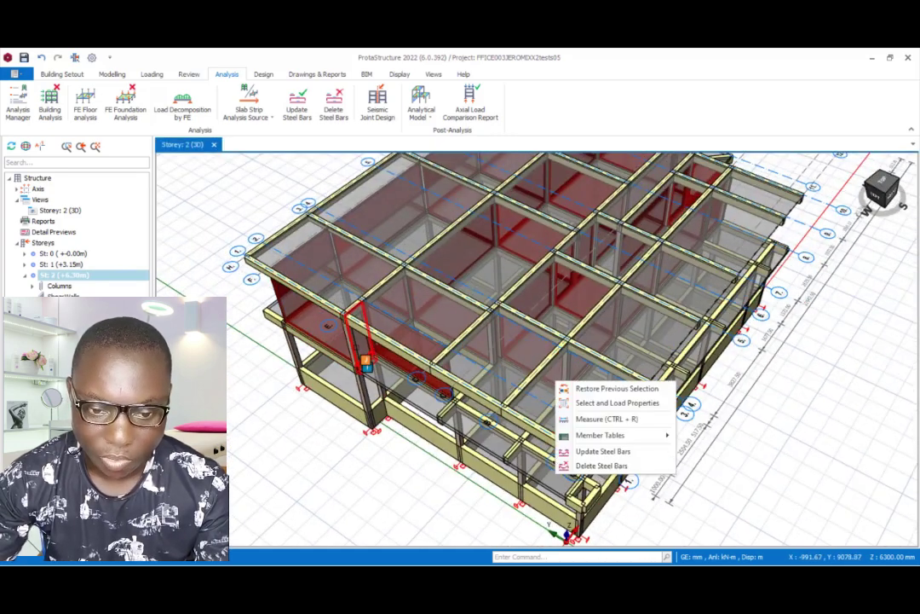
pyautogui.click(347, 337)
pyautogui.rightClick(348, 338)
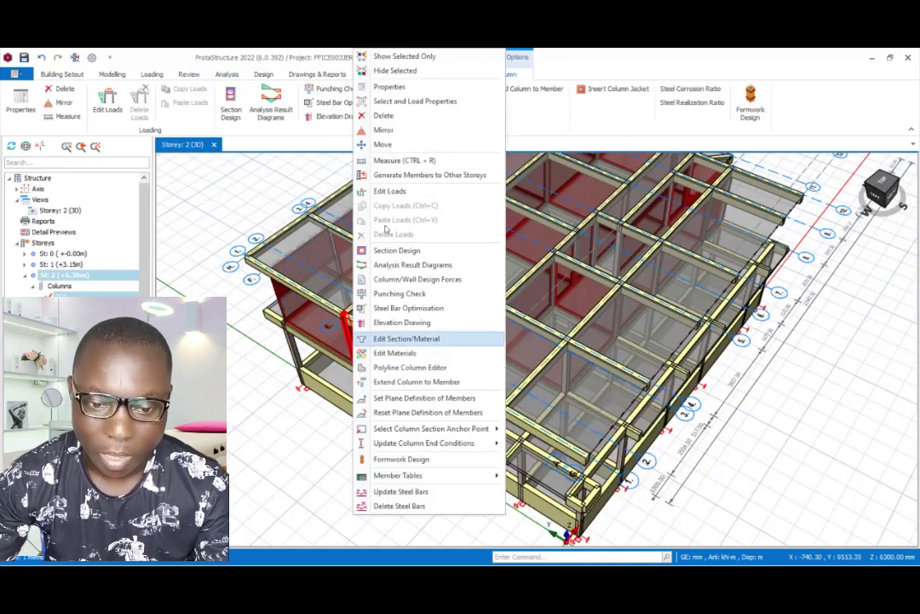
pyautogui.click(390, 84)
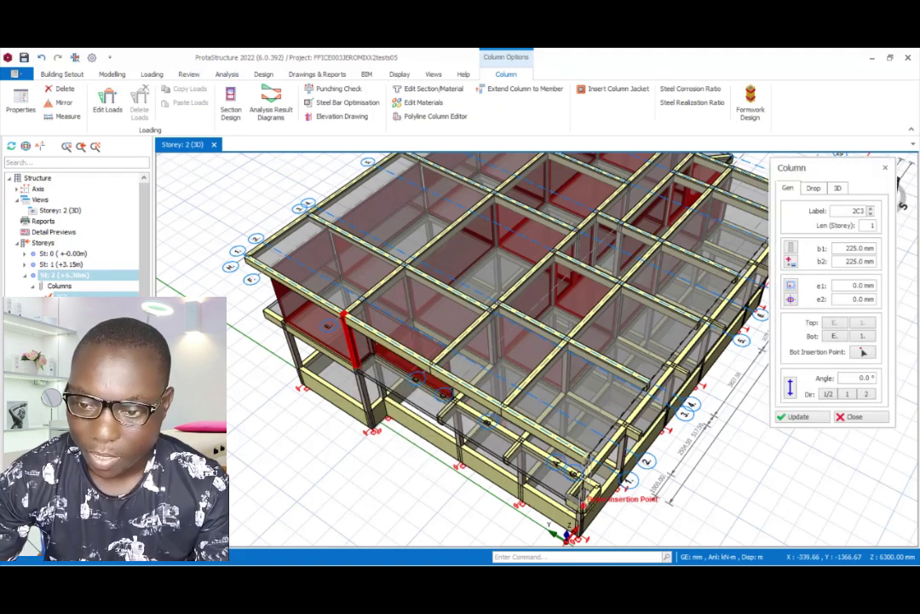
pyautogui.scroll(3, 418, 402)
pyautogui.keyDown('shift'); pyautogui.moveTo(418, 403); pyautogui.dragTo(416, 367, button='middle'); pyautogui.keyUp('shift')
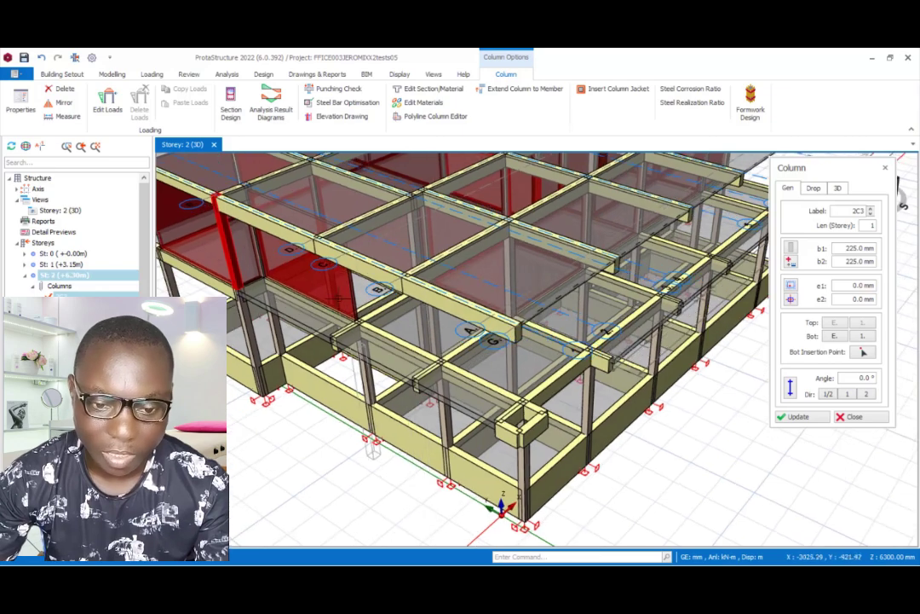
pyautogui.click(332, 277)
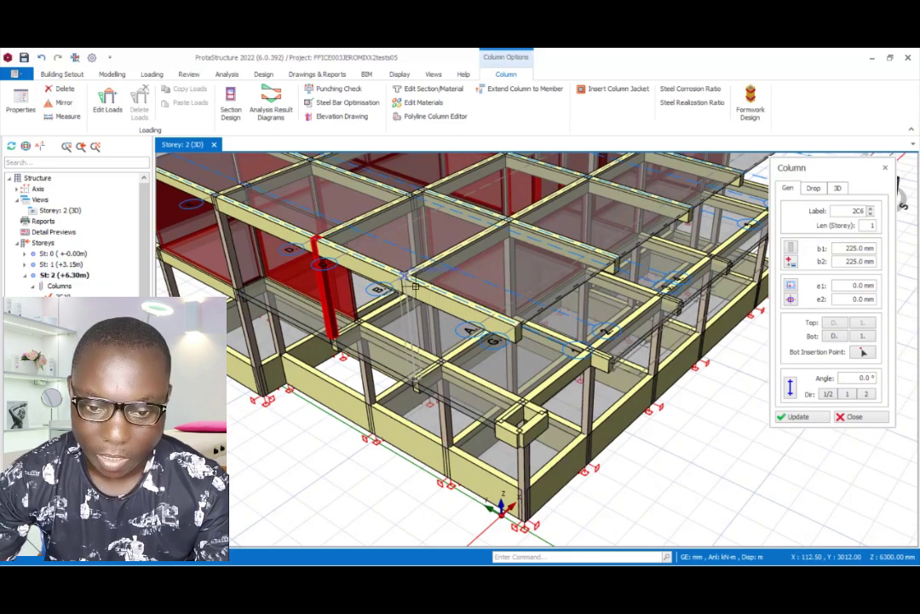
pyautogui.click(415, 287)
pyautogui.scroll(5, 415, 287)
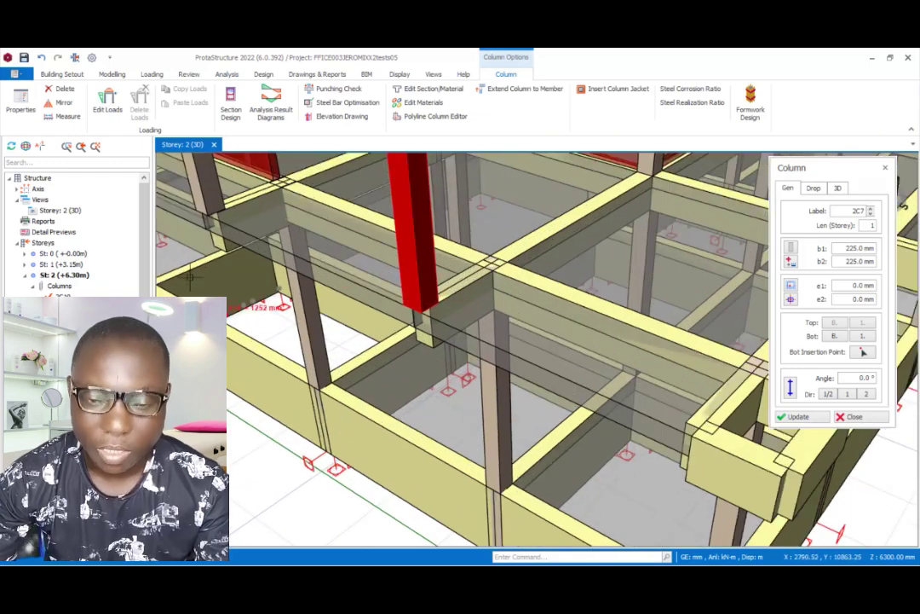
# Insert a 225 × 225 mm storey 2 column at G/1 and inspect its seating on the cantilever corner below.
pyautogui.scroll(-5, 290, 398)
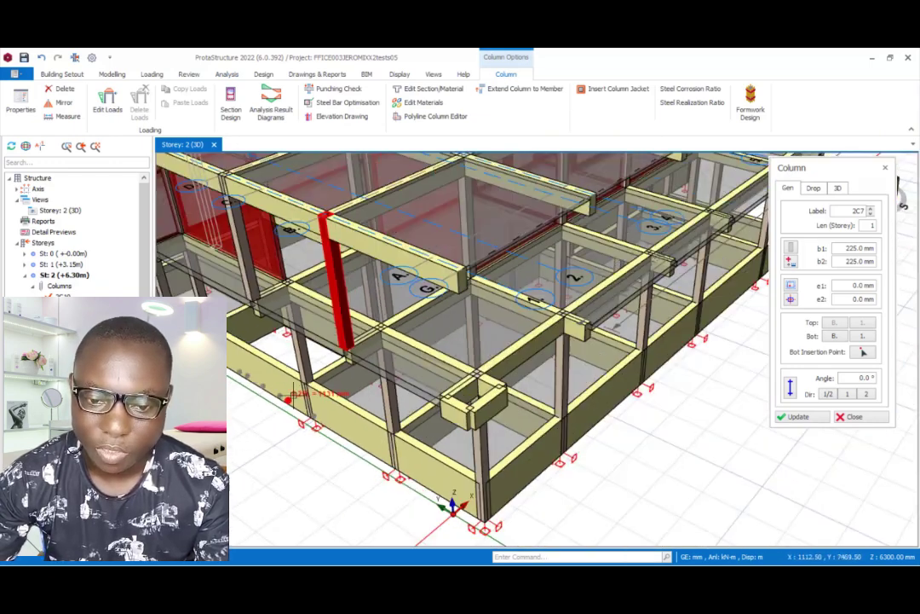
pyautogui.scroll(-1, 292, 398)
pyautogui.click(446, 449)
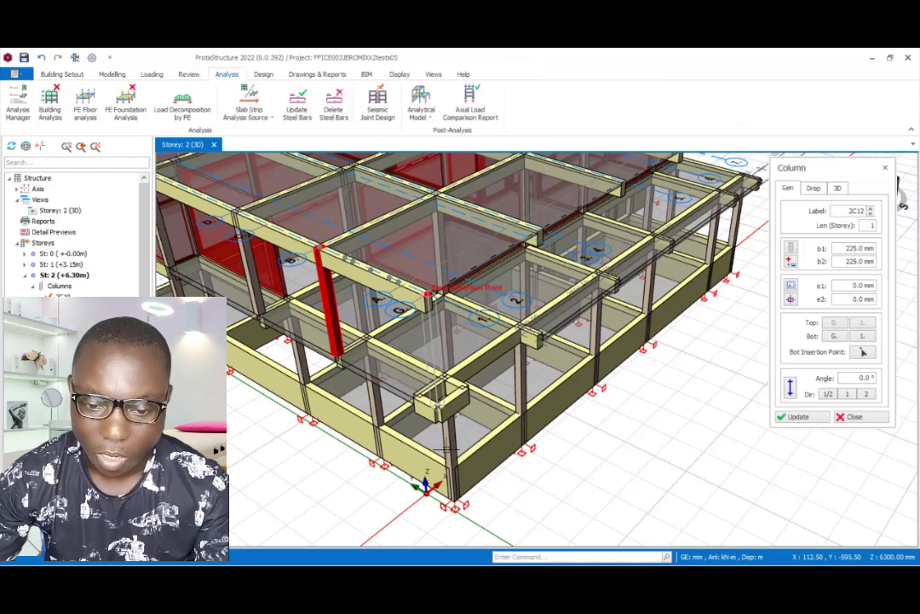
pyautogui.scroll(4, 446, 441)
pyautogui.scroll(-2, 403, 410)
pyautogui.moveTo(404, 410); pyautogui.dragTo(322, 417, button='middle')
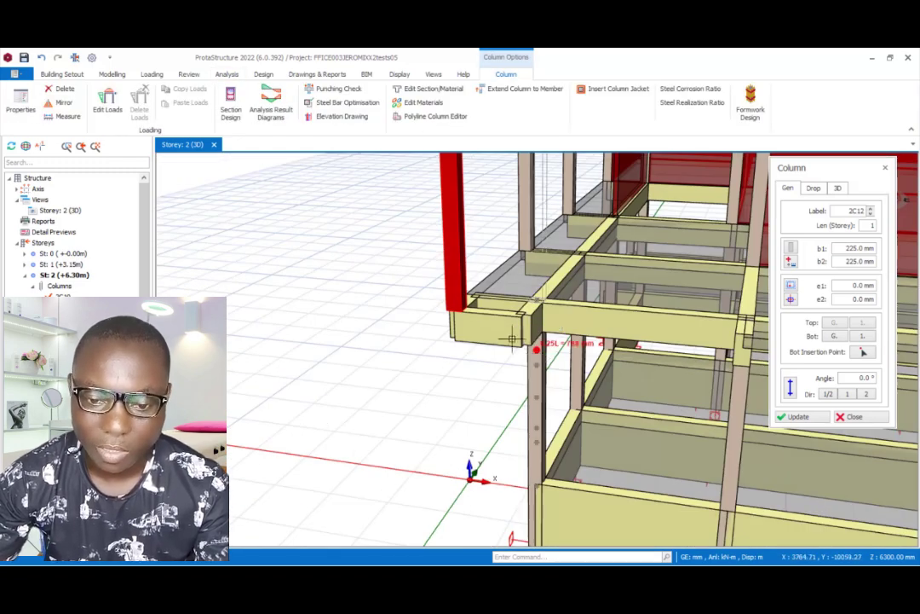
pyautogui.scroll(-5, 417, 448)
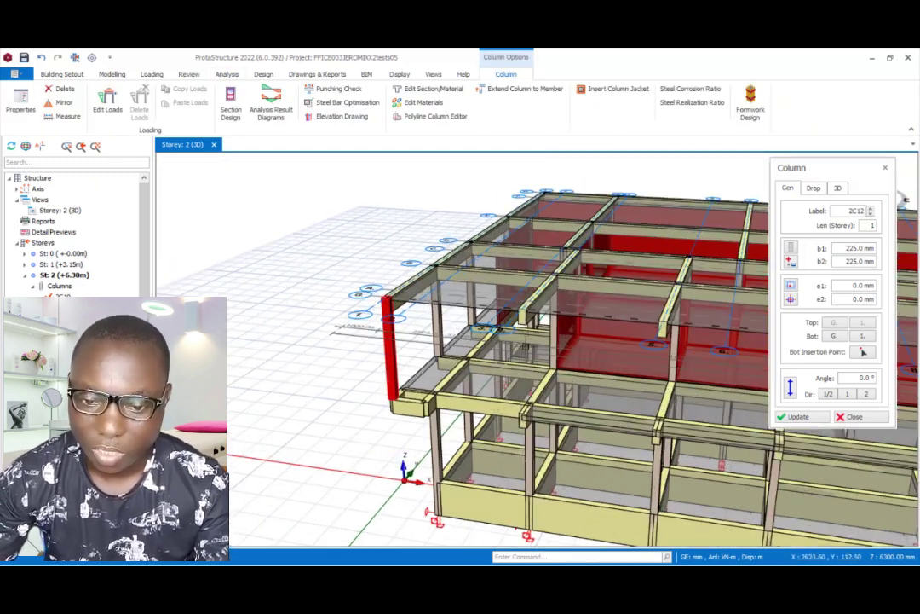
pyautogui.scroll(5, 507, 265)
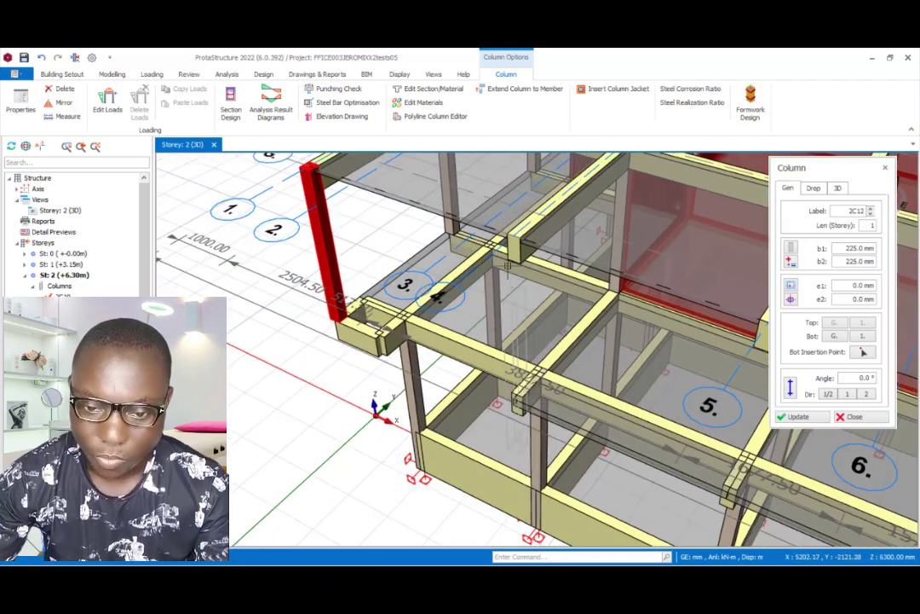
# Insert 225 × 225 mm storey 2 columns along axis G at axes 4 and 5.
pyautogui.click(514, 238)
pyautogui.scroll(-3, 345, 375)
pyautogui.scroll(2, 614, 411)
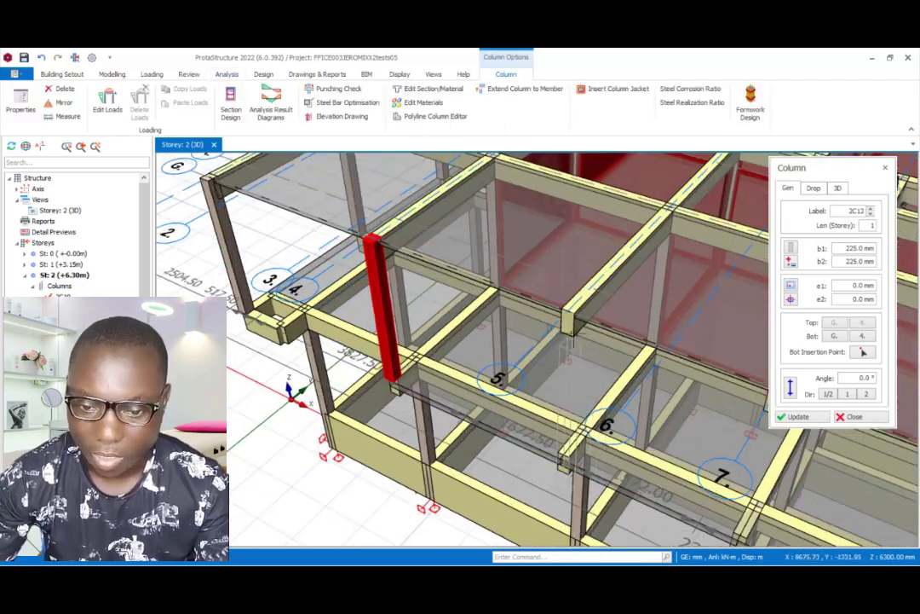
pyautogui.click(569, 311)
pyautogui.scroll(-1, 372, 400)
pyautogui.scroll(-4, 372, 401)
pyautogui.scroll(4, 514, 386)
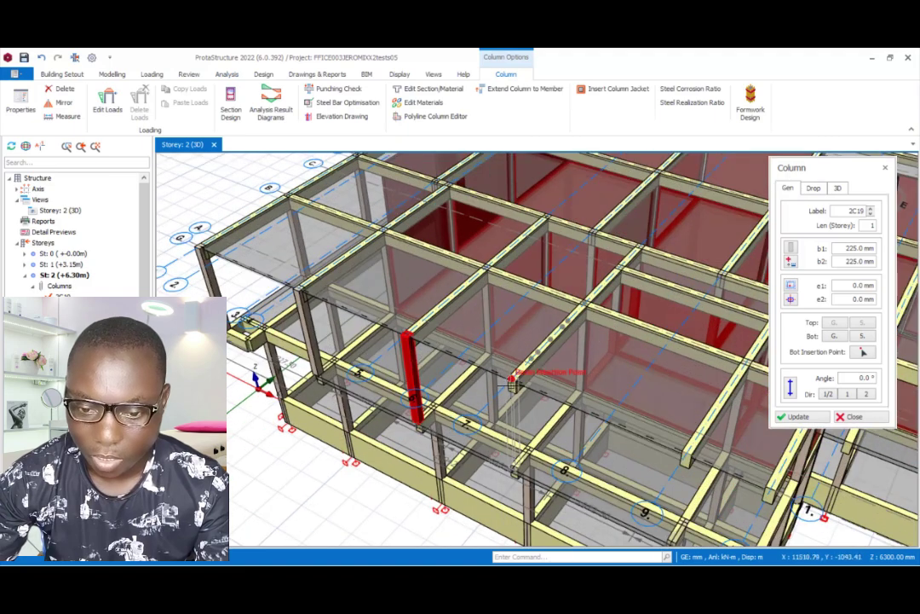
# Insert 225 × 225 mm storey 2 columns along axis G at axes 7, 9 and 10.
pyautogui.click(514, 384)
pyautogui.scroll(-3, 372, 380)
pyautogui.scroll(4, 538, 463)
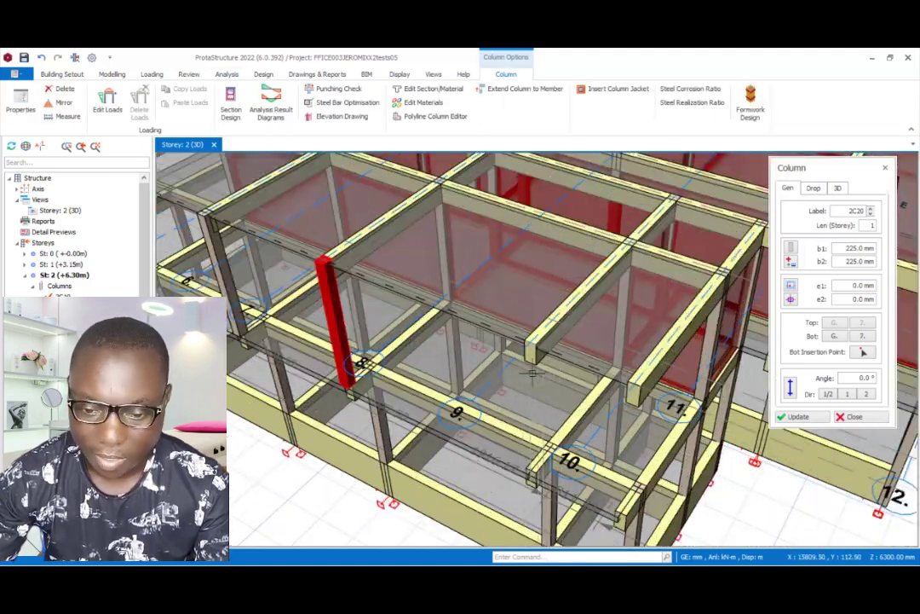
pyautogui.click(531, 341)
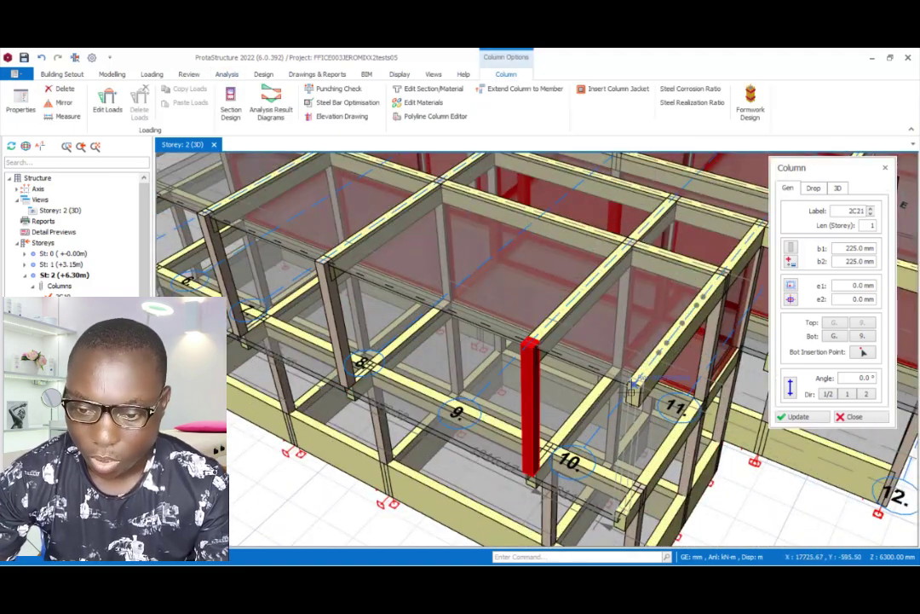
pyautogui.click(632, 385)
pyautogui.scroll(-4, 488, 460)
pyautogui.moveTo(579, 439)
pyautogui.mouseDown(button='middle')
pyautogui.moveTo(510, 447)
pyautogui.moveTo(554, 416)
pyautogui.moveTo(547, 453)
pyautogui.moveTo(565, 445)
pyautogui.mouseUp(button='middle')
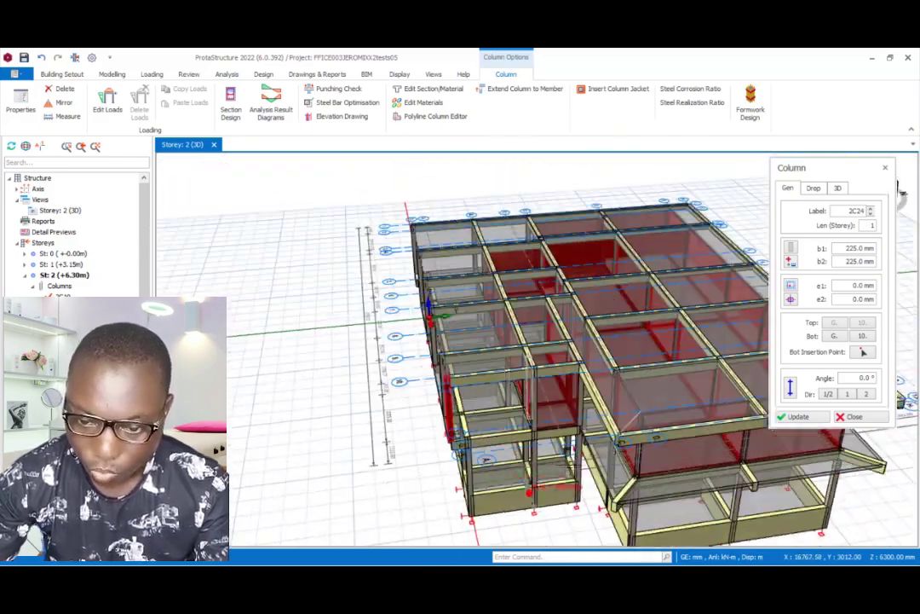
# Insert 225 × 225 mm storey 2 columns along axis 13 at axes C and E.
pyautogui.click(620, 436)
pyautogui.scroll(-3, 620, 436)
pyautogui.scroll(3, 675, 509)
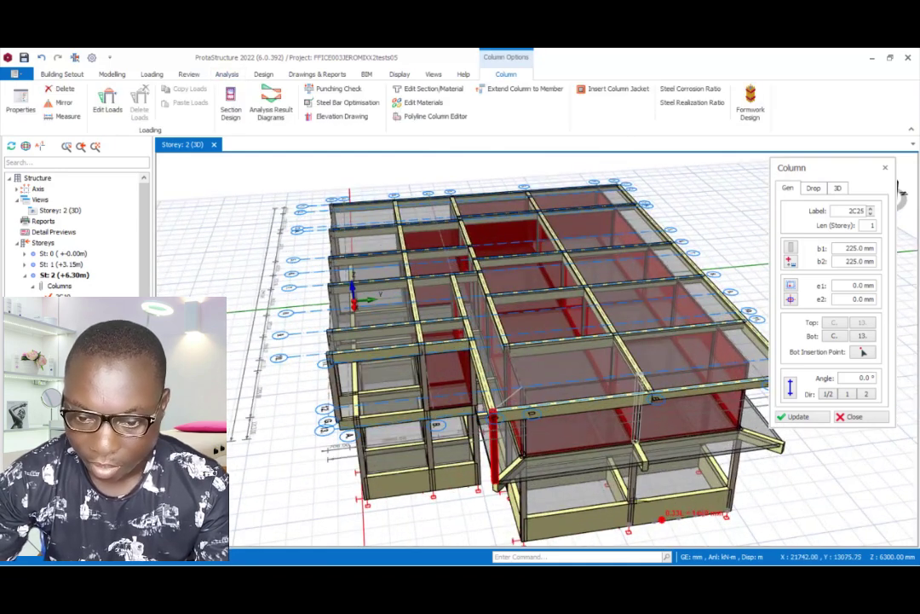
pyautogui.scroll(2, 661, 518)
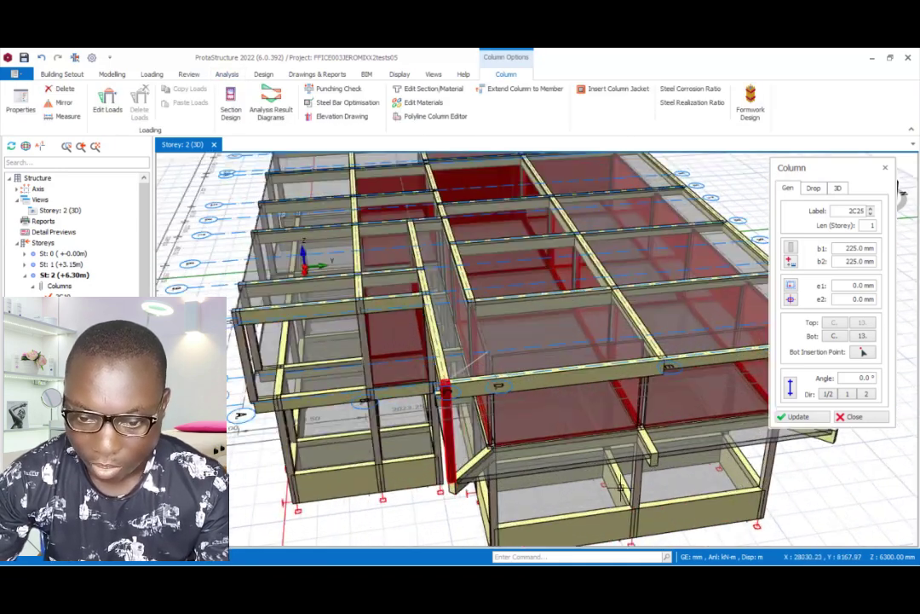
pyautogui.click(663, 359)
pyautogui.scroll(-3, 570, 530)
pyautogui.moveTo(571, 535); pyautogui.dragTo(548, 449, button='middle')
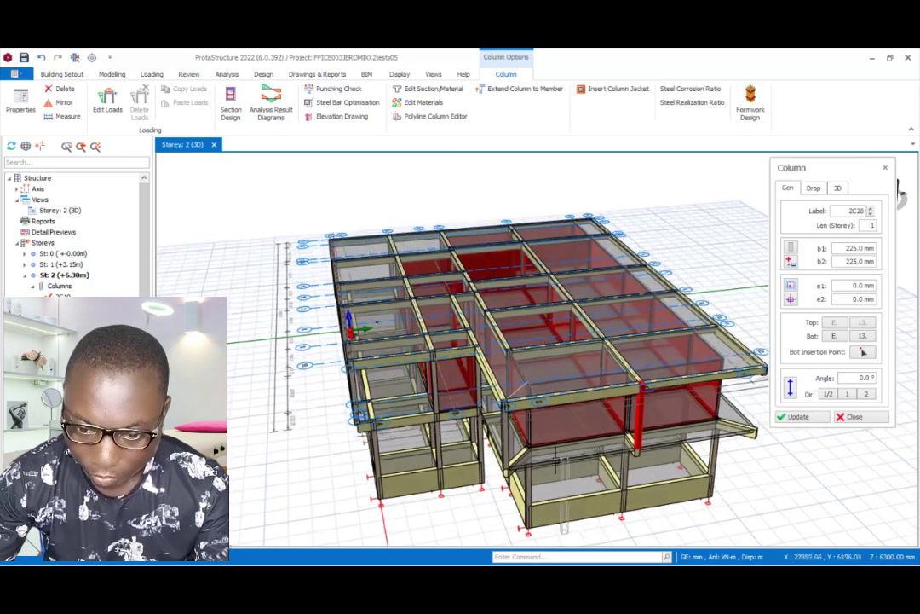
# Insert a 225 × 225 mm storey 2 column at the H/13 corner of the overhang.
pyautogui.scroll(3, 548, 449)
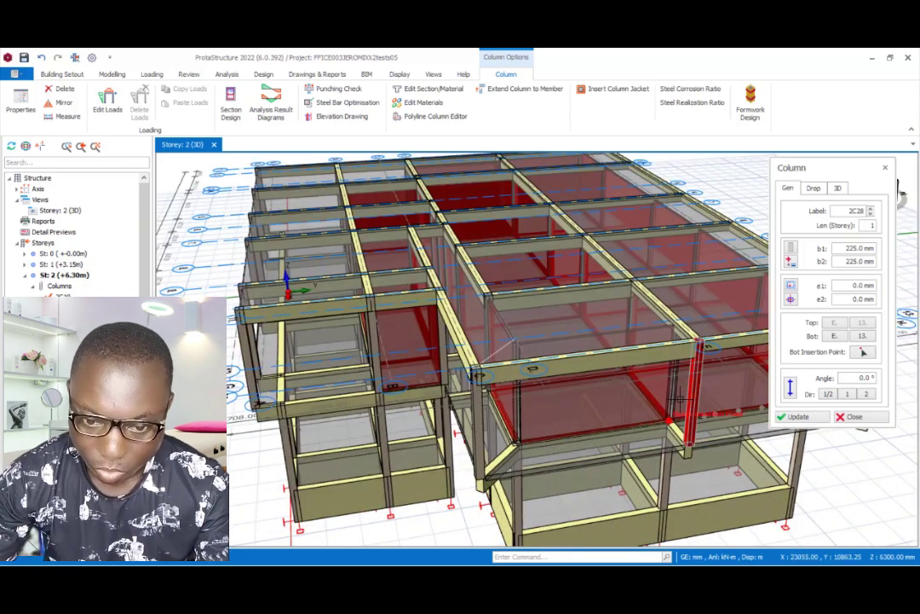
pyautogui.scroll(2, 676, 399)
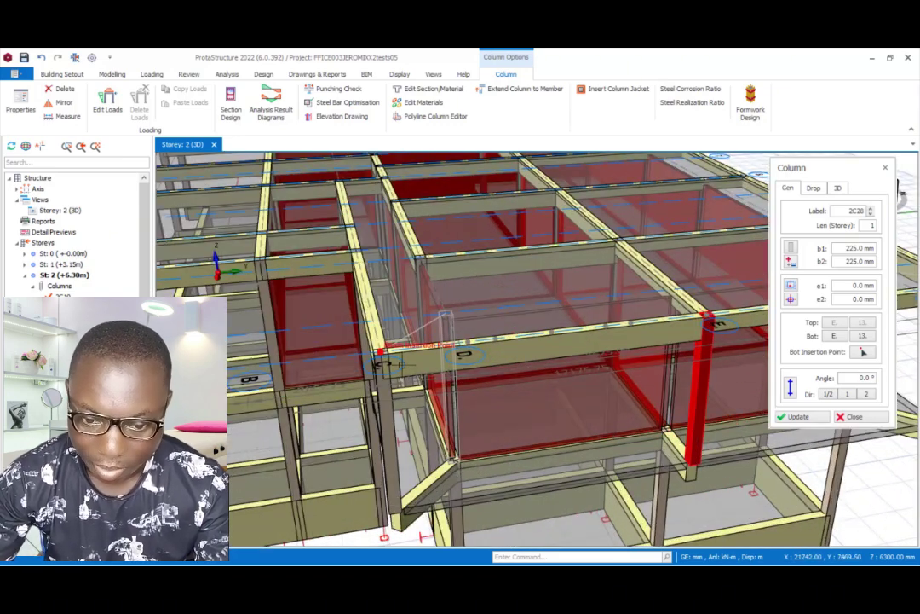
pyautogui.scroll(-1, 392, 365)
pyautogui.moveTo(439, 349); pyautogui.dragTo(366, 397, button='middle')
pyautogui.scroll(-2, 366, 397)
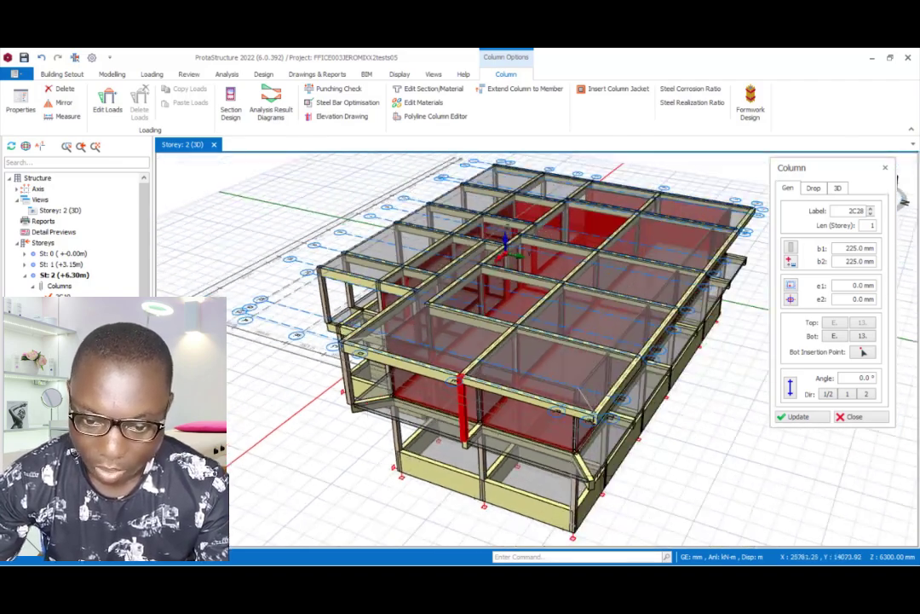
pyautogui.scroll(3, 589, 467)
pyautogui.click(587, 341)
pyautogui.scroll(-3, 477, 436)
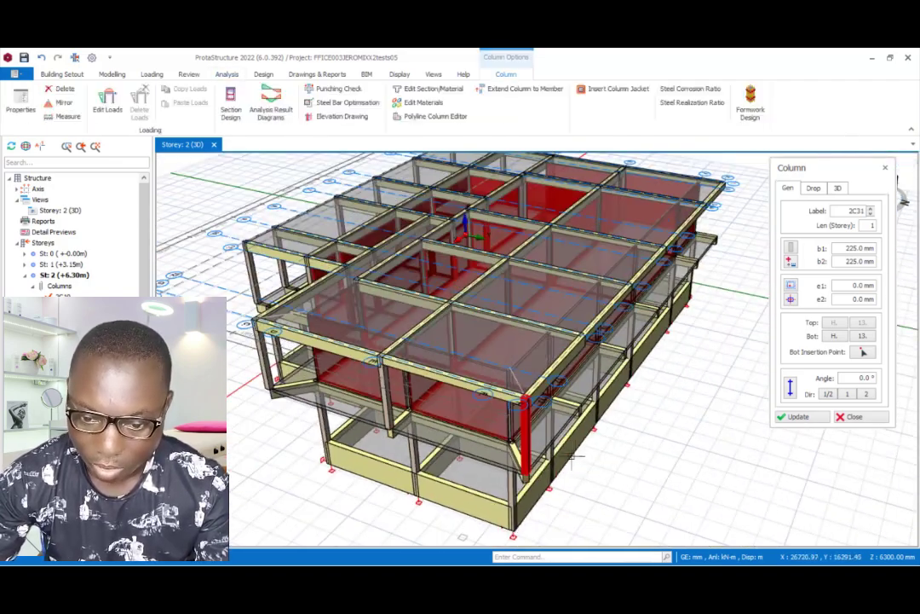
# Insert 225 × 225 mm storey 2 columns along axis H at axes 11, 8 and 6.
pyautogui.moveTo(648, 443); pyautogui.dragTo(515, 402, button='middle')
pyautogui.click(510, 367)
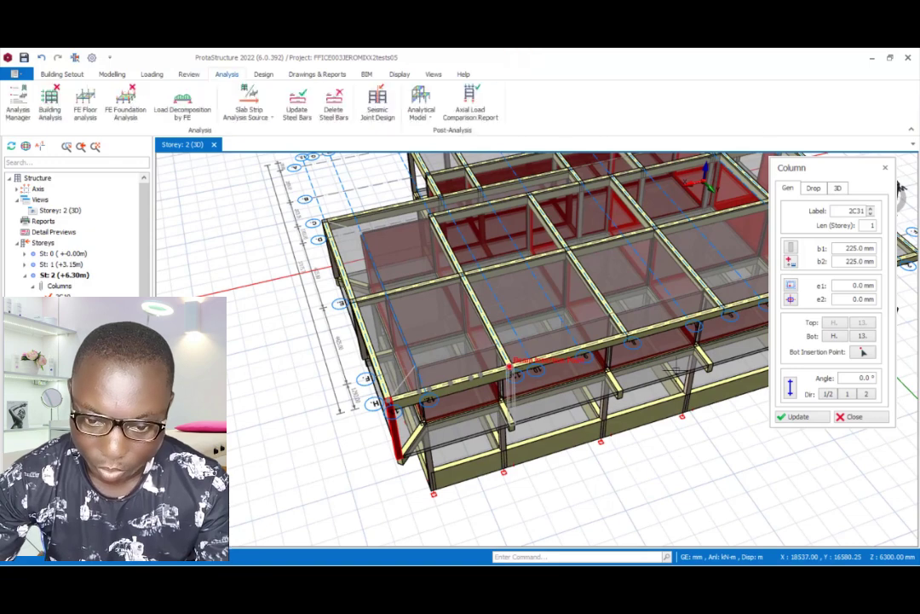
pyautogui.click(627, 336)
pyautogui.scroll(-3, 375, 481)
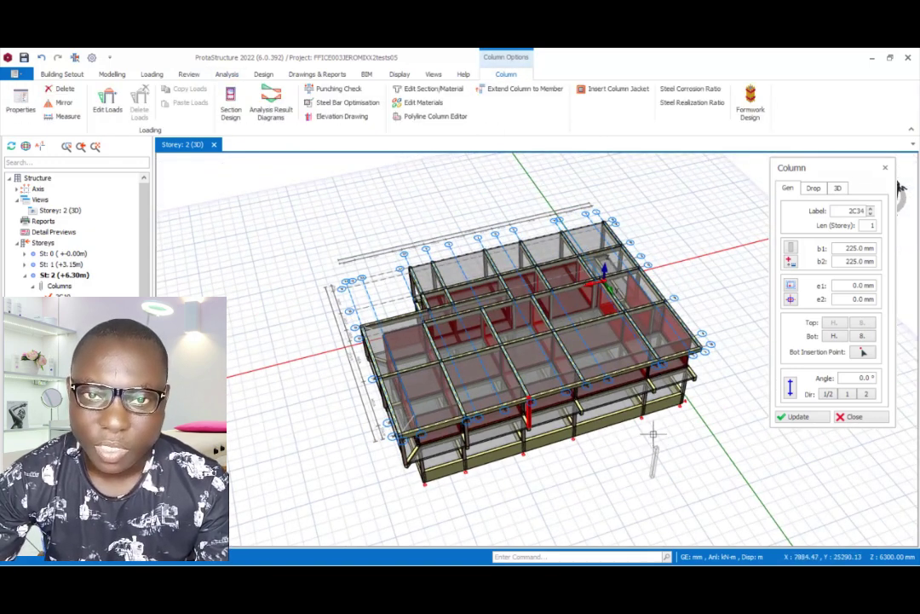
pyautogui.scroll(3, 686, 479)
pyautogui.click(545, 343)
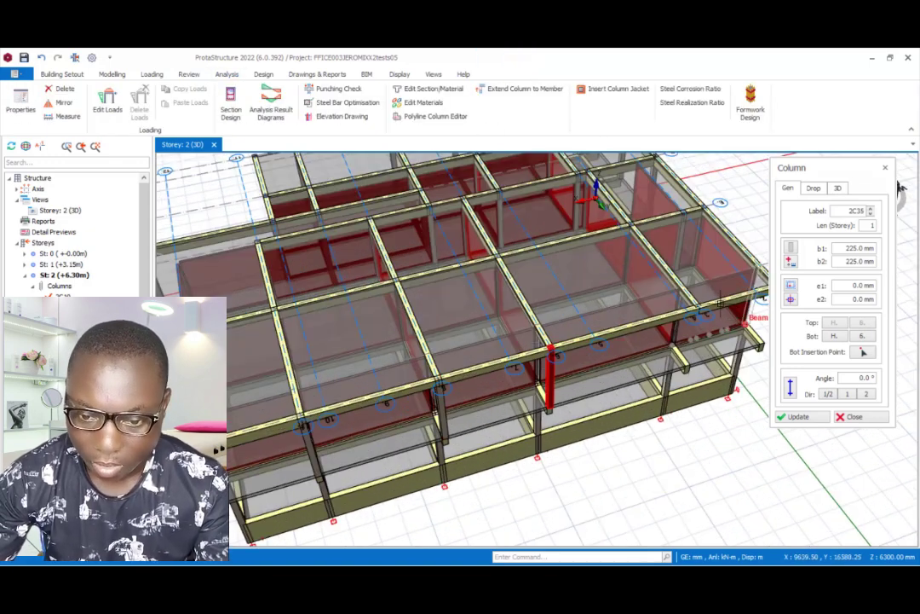
# Insert 225 × 225 mm storey 2 columns along axis H at axes 3 and 1.
pyautogui.click(699, 307)
pyautogui.scroll(-2, 573, 375)
pyautogui.keyDown('shift'); pyautogui.moveTo(630, 401); pyautogui.dragTo(485, 414, button='middle'); pyautogui.keyUp('shift')
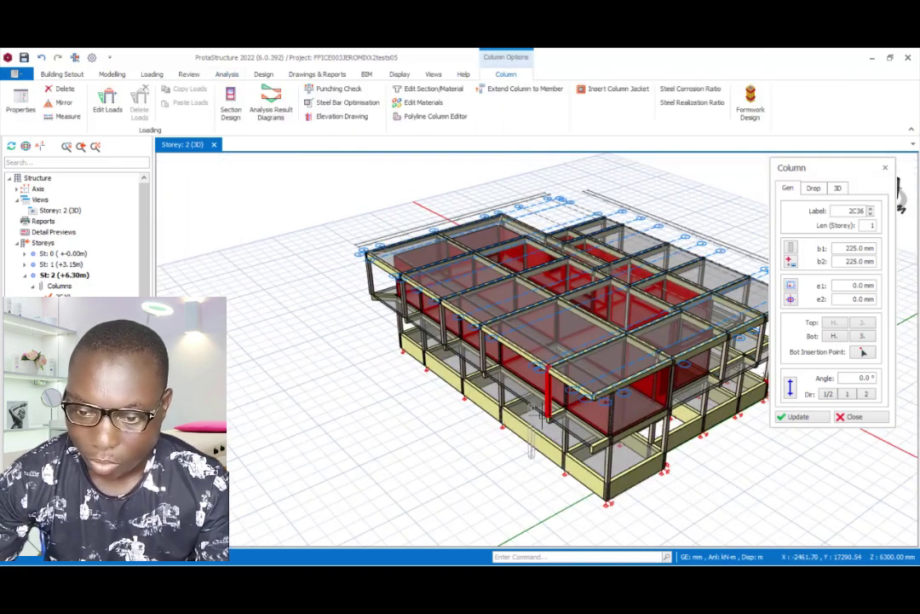
pyautogui.scroll(3, 625, 371)
pyautogui.click(641, 376)
pyautogui.scroll(-3, 420, 396)
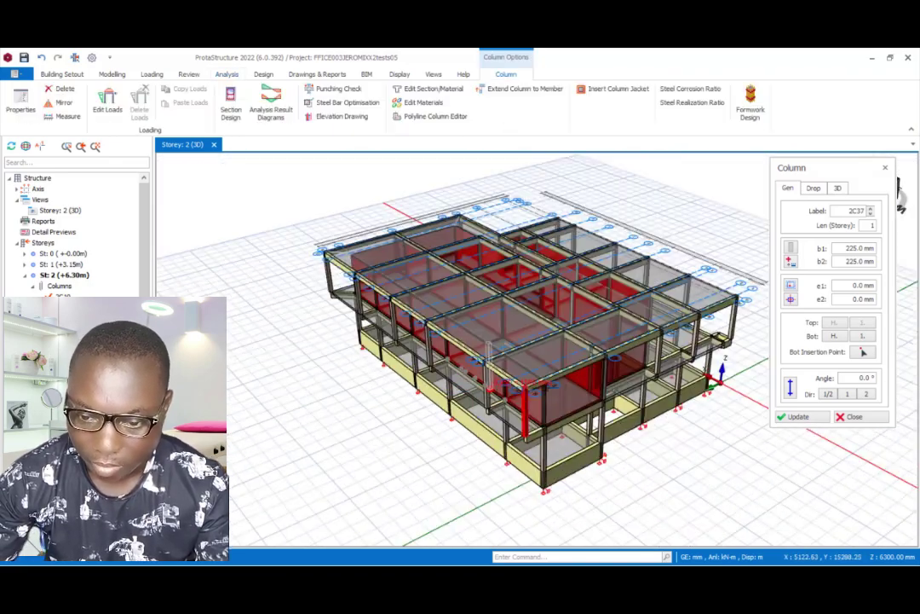
# Check the inserted storey 2 perimeter columns, finish column insertion and close the column properties.
pyautogui.keyDown('shift'); pyautogui.moveTo(681, 380); pyautogui.dragTo(488, 358, button='middle'); pyautogui.keyUp('shift')
pyautogui.scroll(5, 579, 395)
pyautogui.scroll(3, 639, 414)
pyautogui.scroll(-5, 637, 415)
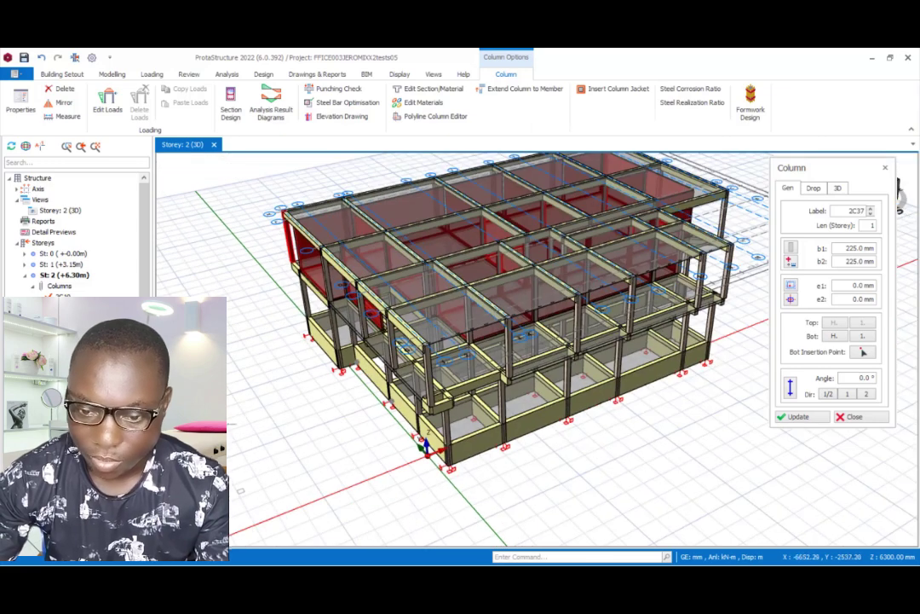
pyautogui.rightClick(207, 407)
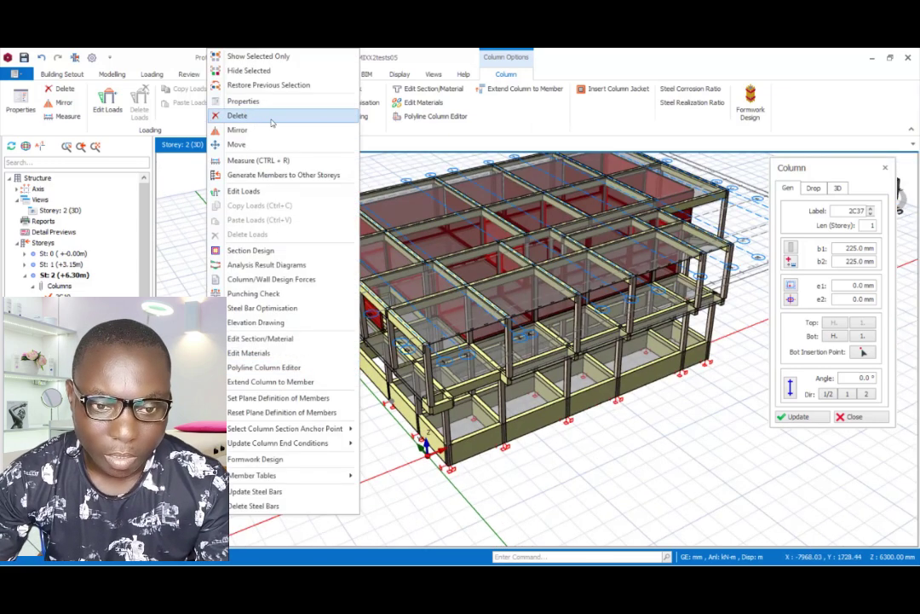
pyautogui.click(876, 498)
pyautogui.click(855, 420)
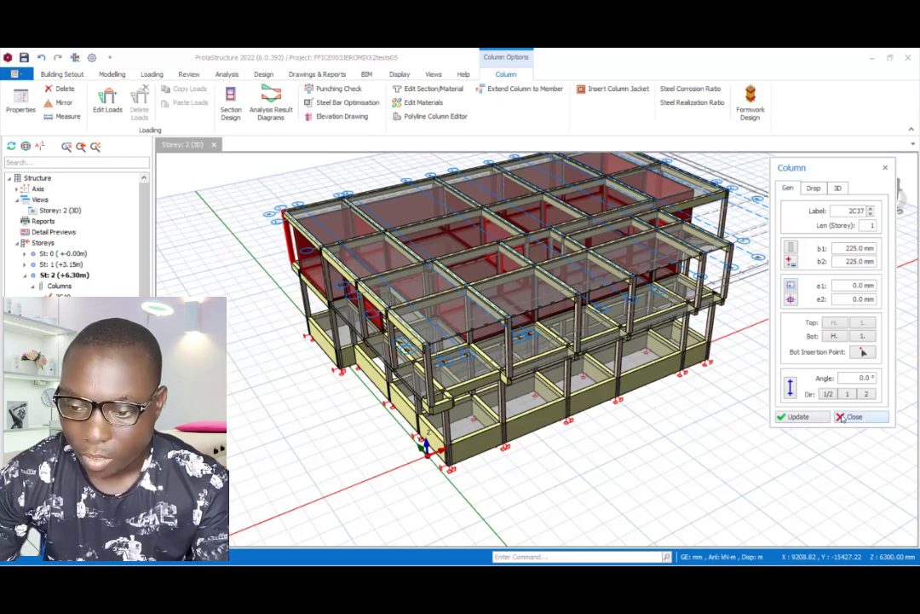
pyautogui.click(842, 417)
pyautogui.scroll(3, 782, 423)
pyautogui.scroll(-2, 682, 467)
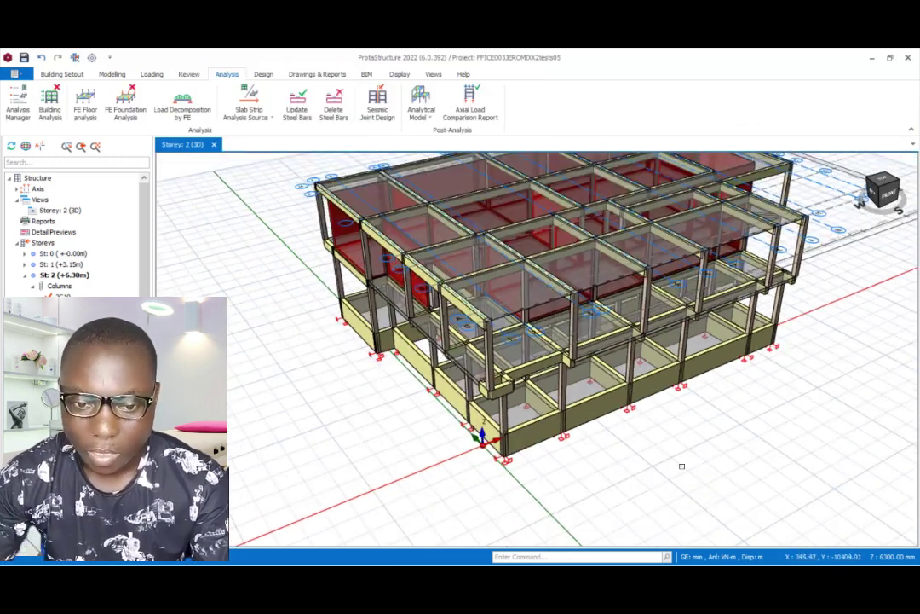
# Make storey 1 (+3.15m) the active storey and switch its 3D view to the plan view.
pyautogui.doubleClick(74, 265)
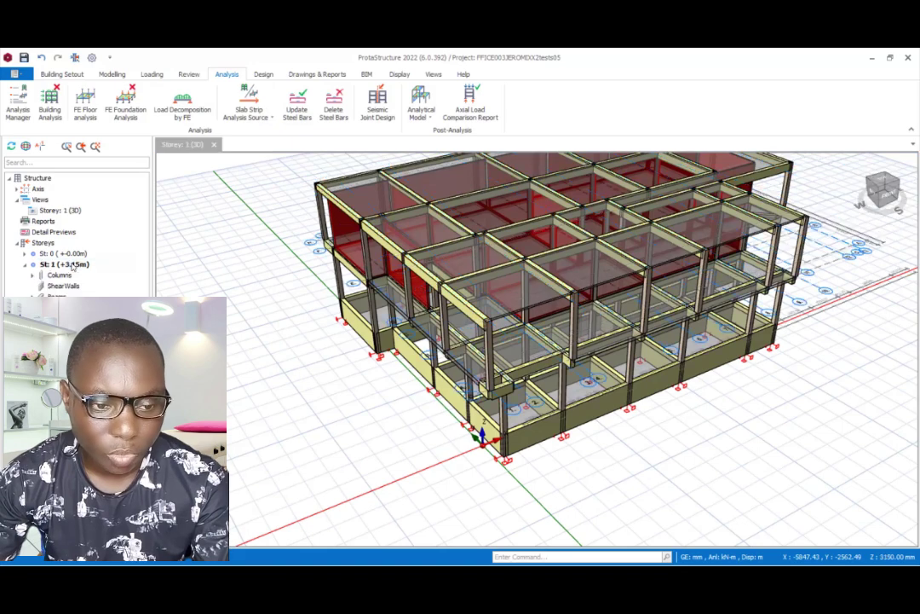
pyautogui.click(63, 212)
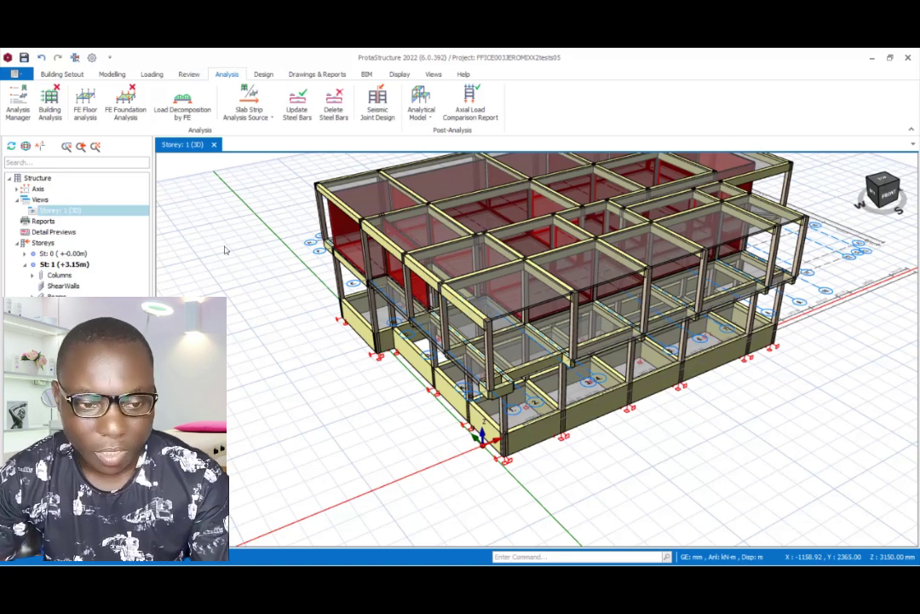
pyautogui.press('F9')
pyautogui.scroll(4, 594, 478)
pyautogui.scroll(-3, 511, 303)
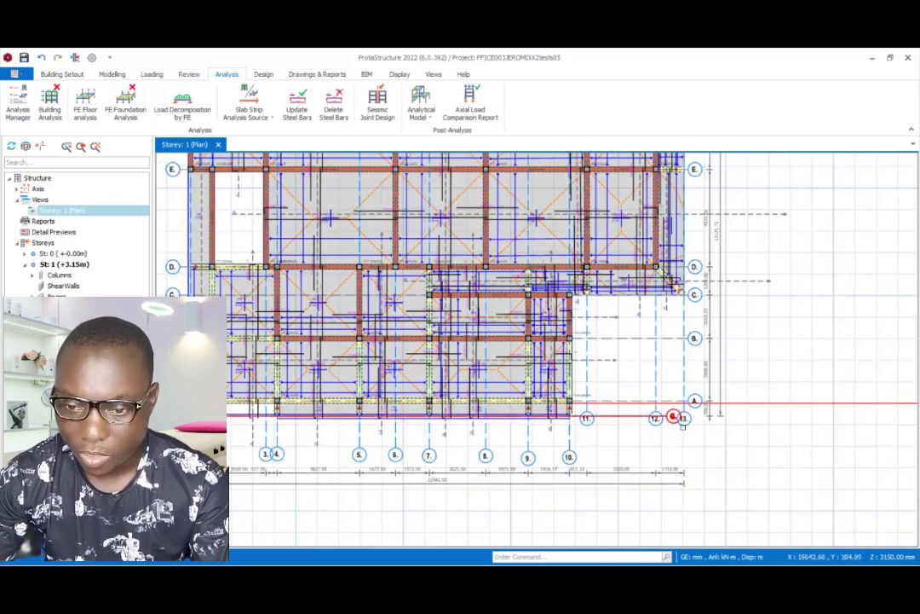
# Examine the storey 1 plan for the perimeter slabs, cantilever beams and missing overhang slab between axes 2 and 4.
pyautogui.scroll(-3, 630, 337)
pyautogui.scroll(3, 532, 337)
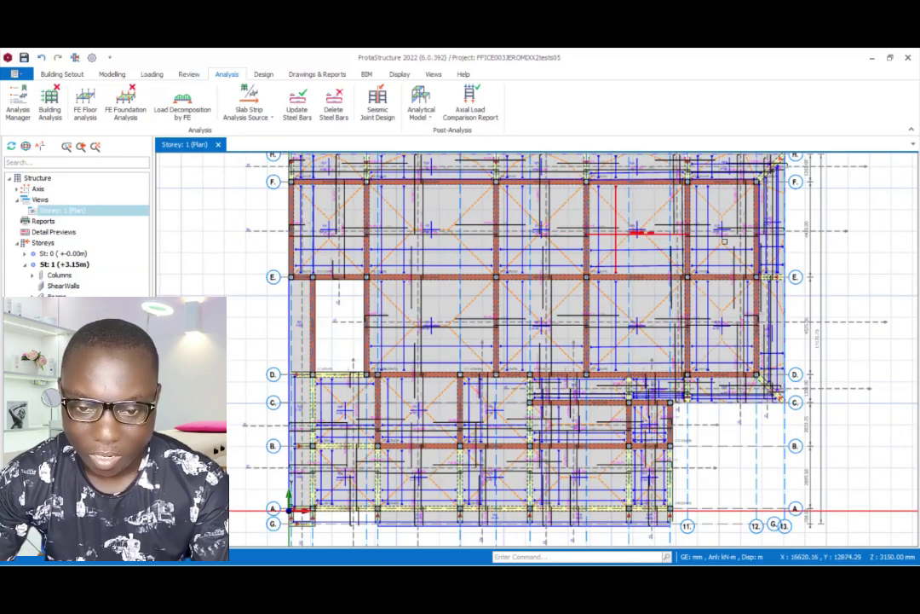
pyautogui.scroll(2, 424, 213)
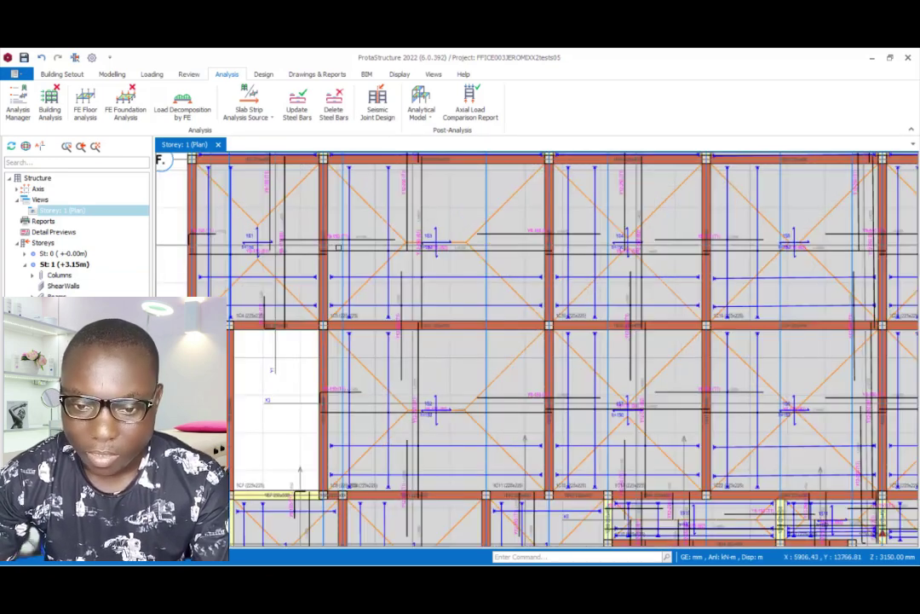
pyautogui.scroll(-3, 281, 338)
pyautogui.scroll(1, 646, 302)
pyautogui.scroll(-3, 577, 402)
pyautogui.scroll(4, 462, 402)
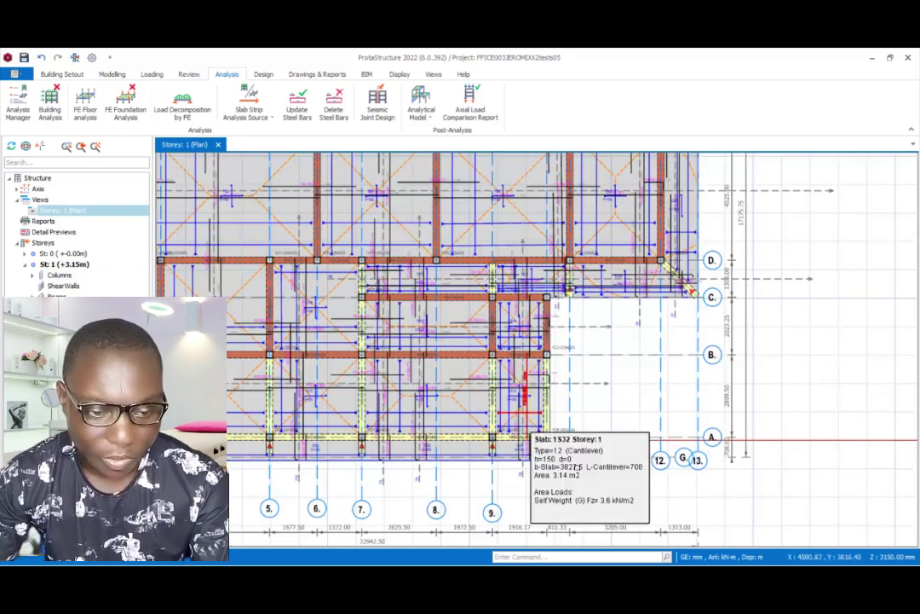
pyautogui.scroll(-2, 552, 407)
pyautogui.scroll(2, 536, 440)
pyautogui.scroll(-4, 394, 439)
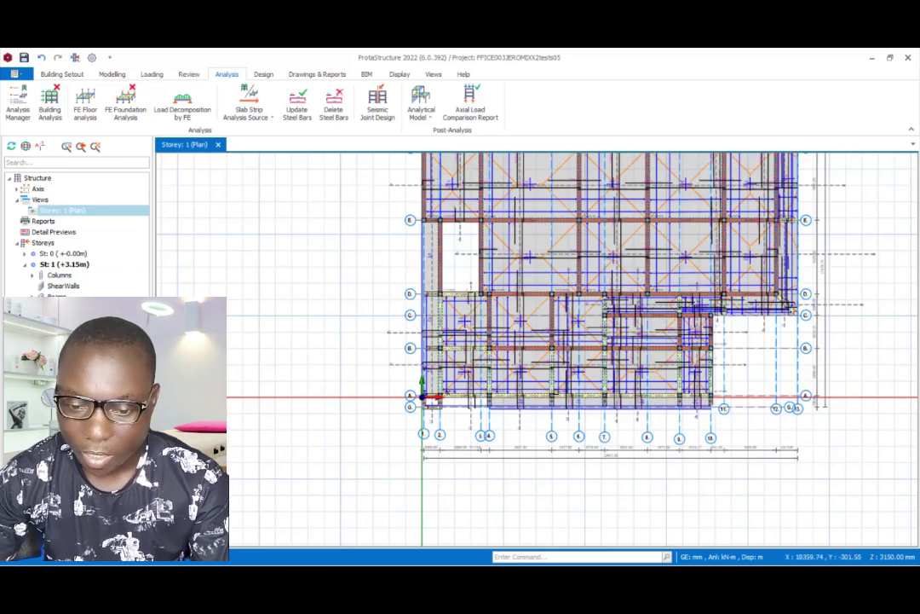
pyautogui.scroll(6, 394, 440)
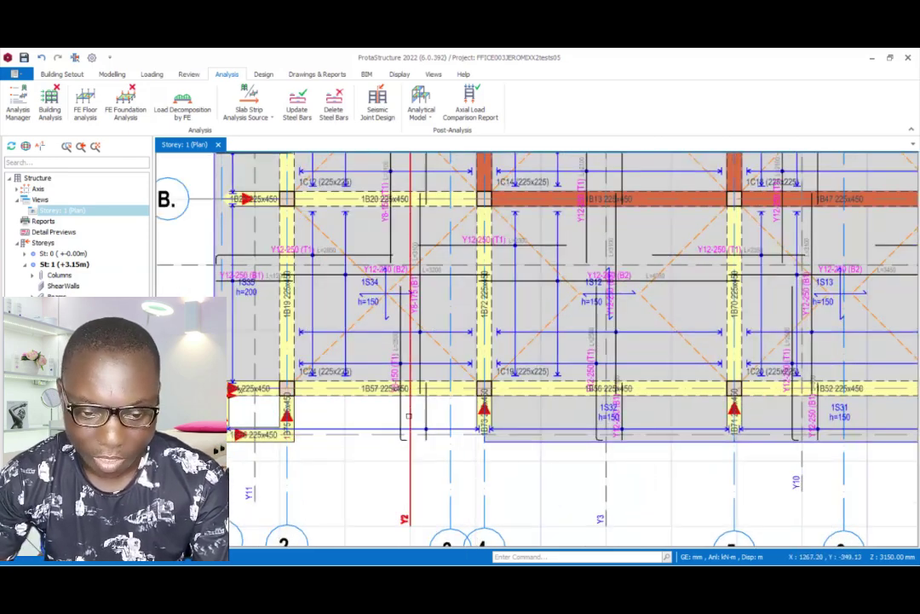
# Try to insert a 150 mm overhang slab between axes 2 and 4 using slab 1S32's properties and the Pick Points method.
pyautogui.click(552, 444)
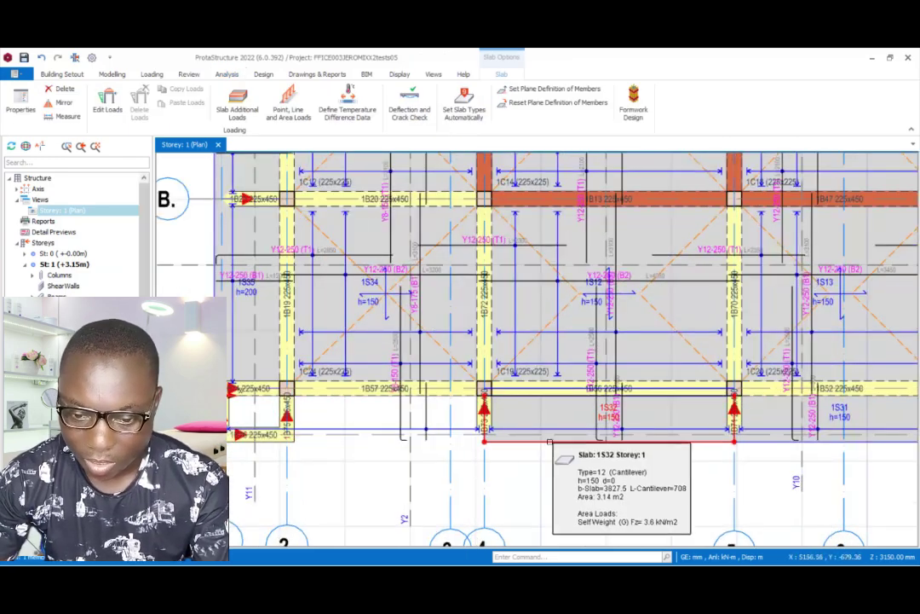
pyautogui.rightClick(548, 442)
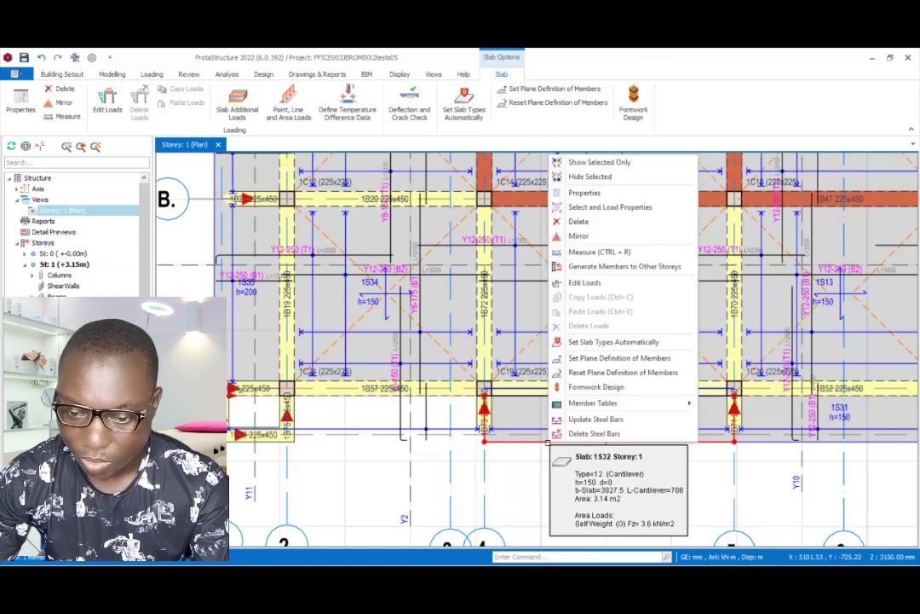
pyautogui.click(585, 196)
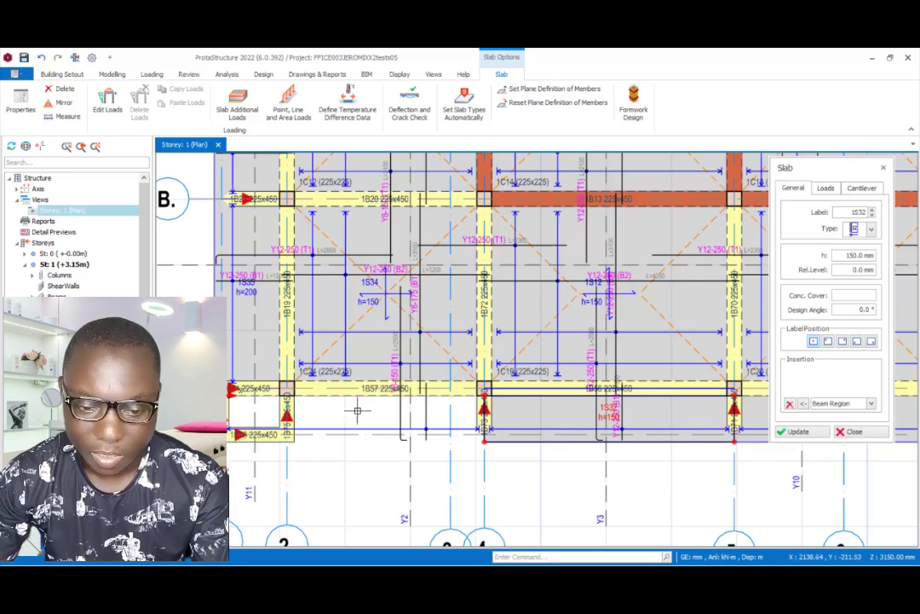
pyautogui.scroll(2, 363, 426)
pyautogui.click(871, 403)
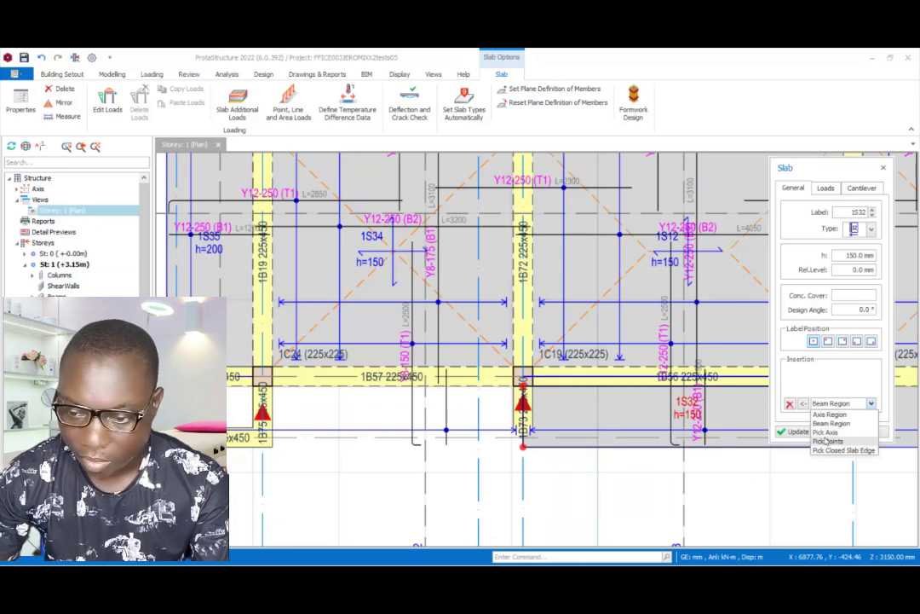
pyautogui.click(826, 441)
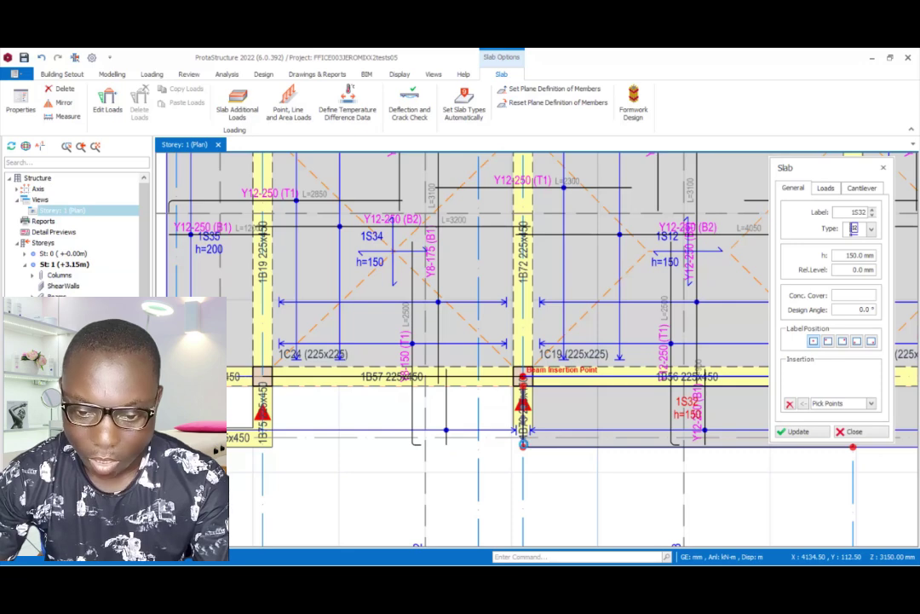
pyautogui.scroll(2, 514, 514)
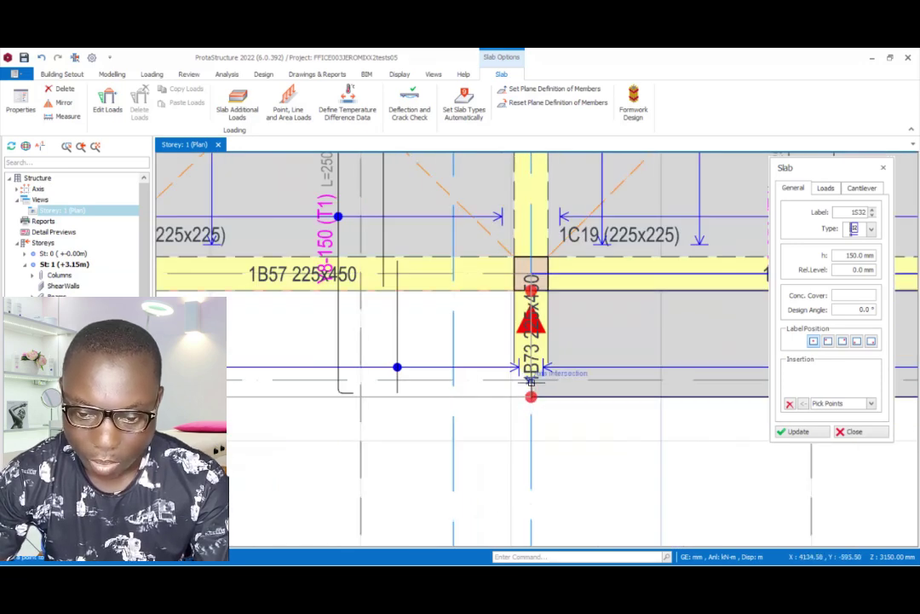
pyautogui.rightClick(449, 403)
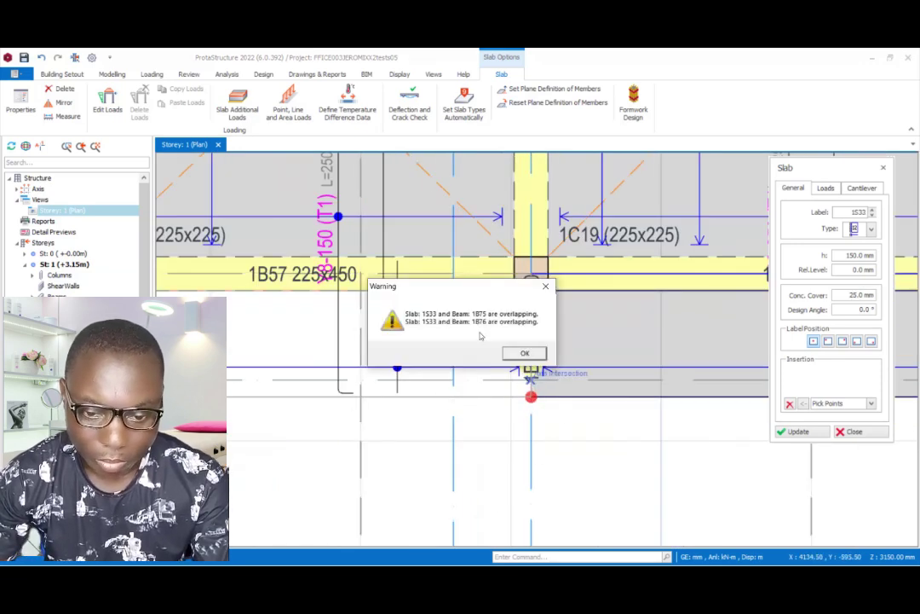
pyautogui.click(530, 354)
pyautogui.scroll(-4, 437, 392)
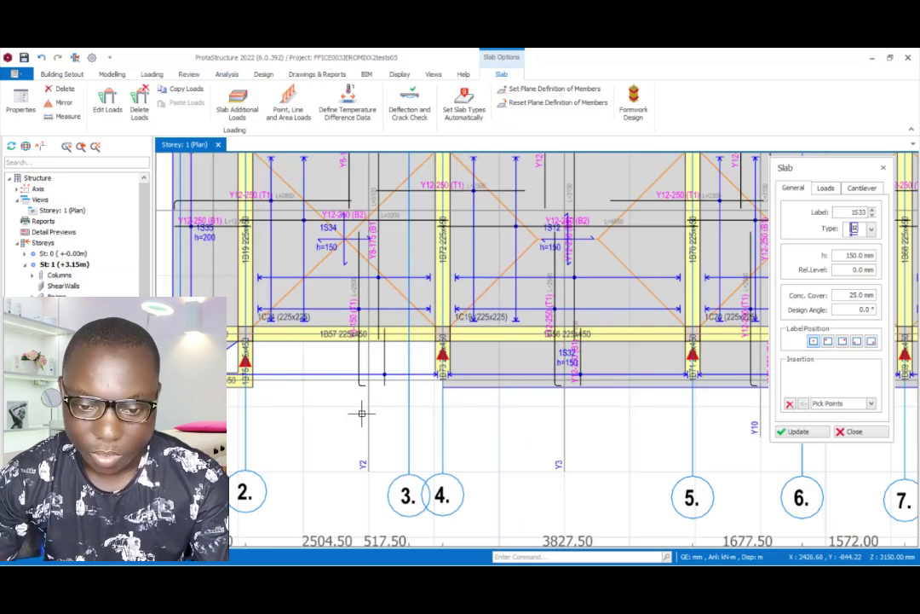
# Delete the 200 mm slab 1S35 between axes 1 and 2, adjoining axes A and B.
pyautogui.scroll(2, 244, 350)
pyautogui.click(235, 333)
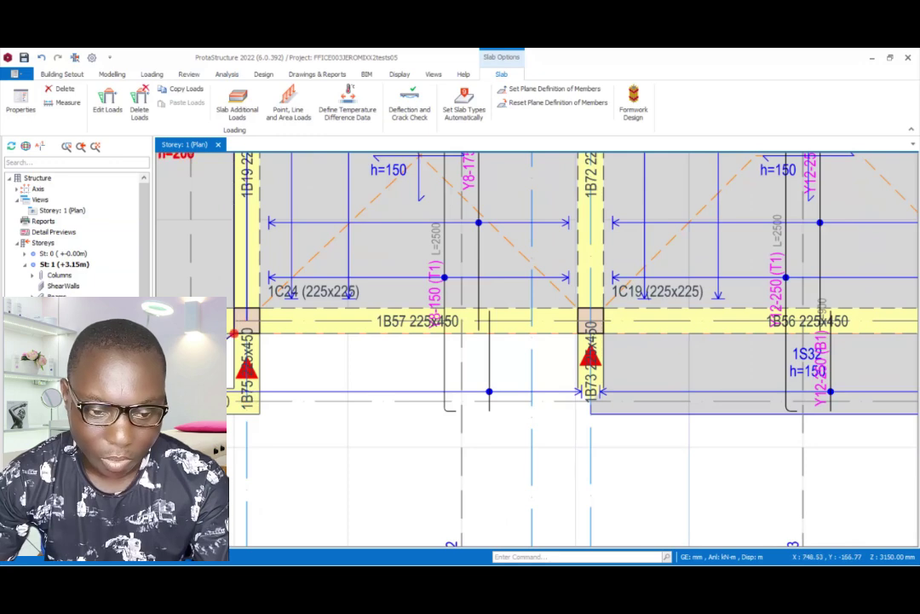
pyautogui.scroll(-3, 376, 391)
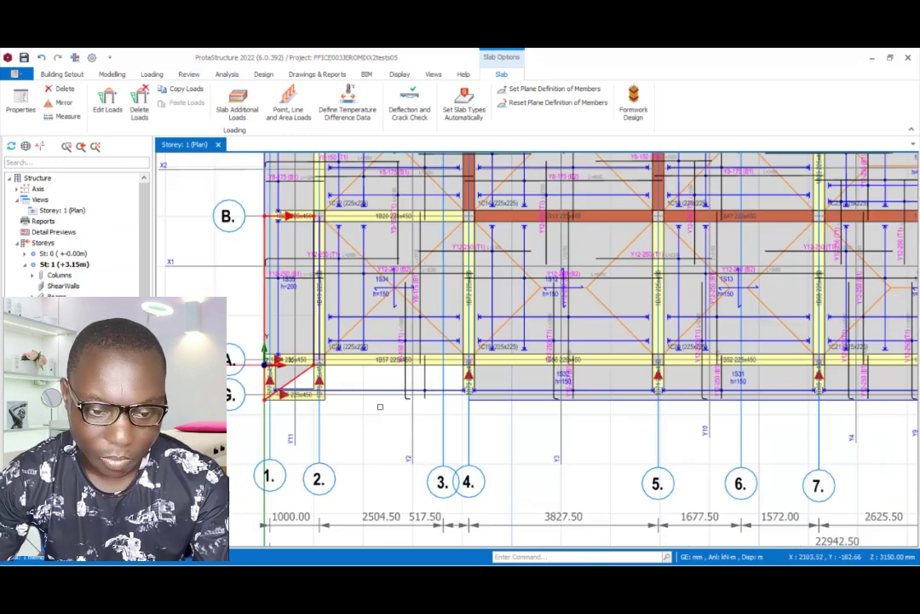
pyautogui.click(60, 89)
pyautogui.press('Escape')
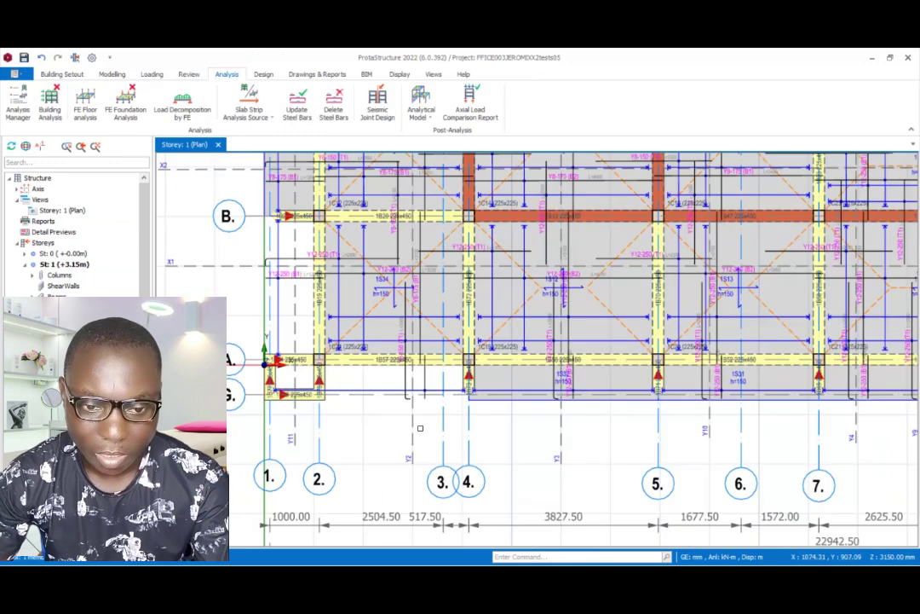
# Delete the cantilever slabs 1S32, 1S31, 1S30 and 1S29 outside axis A between axes 4 and 10.
pyautogui.scroll(1, 585, 440)
pyautogui.click(501, 384)
pyautogui.scroll(-2, 400, 413)
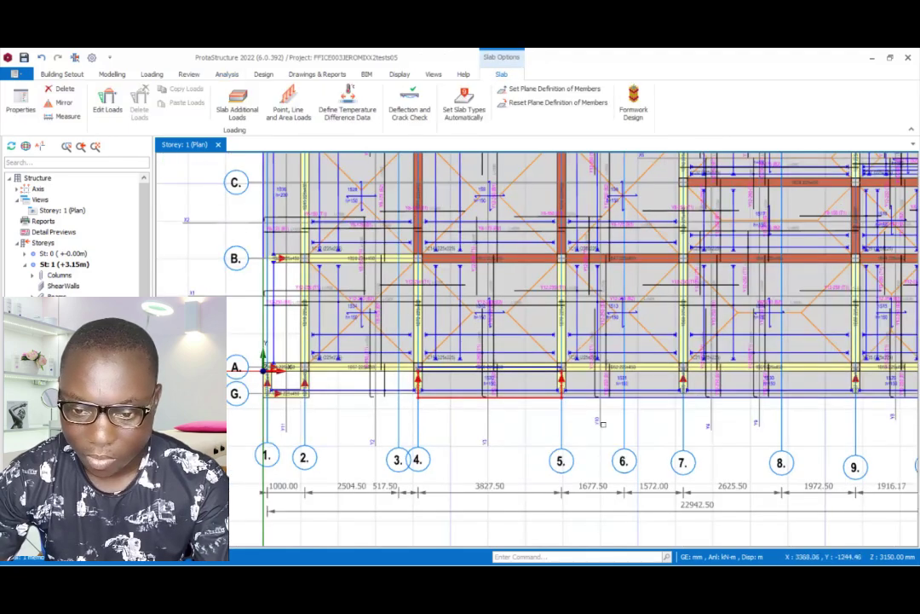
pyautogui.scroll(2, 603, 423)
pyautogui.press('Escape')
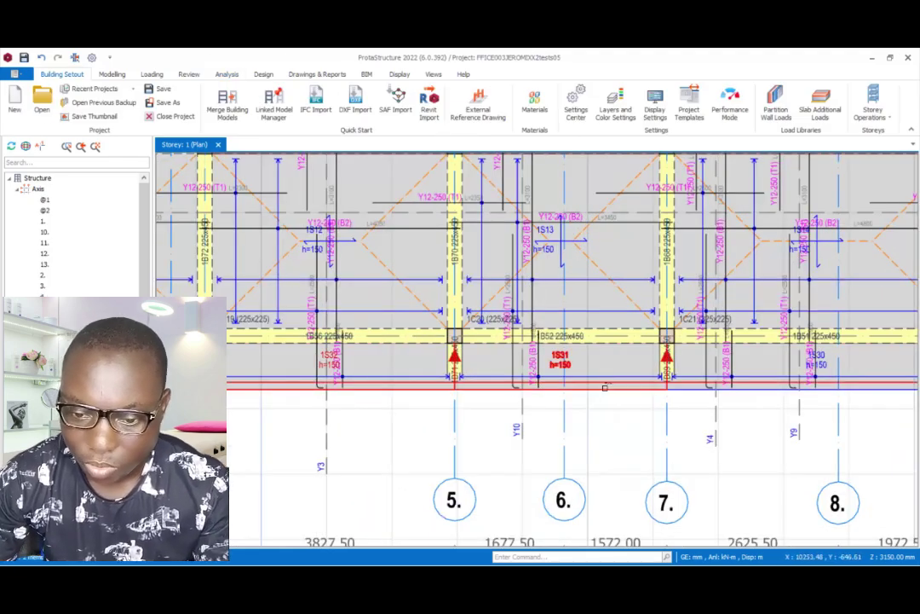
pyautogui.click(367, 391)
pyautogui.scroll(-2, 431, 416)
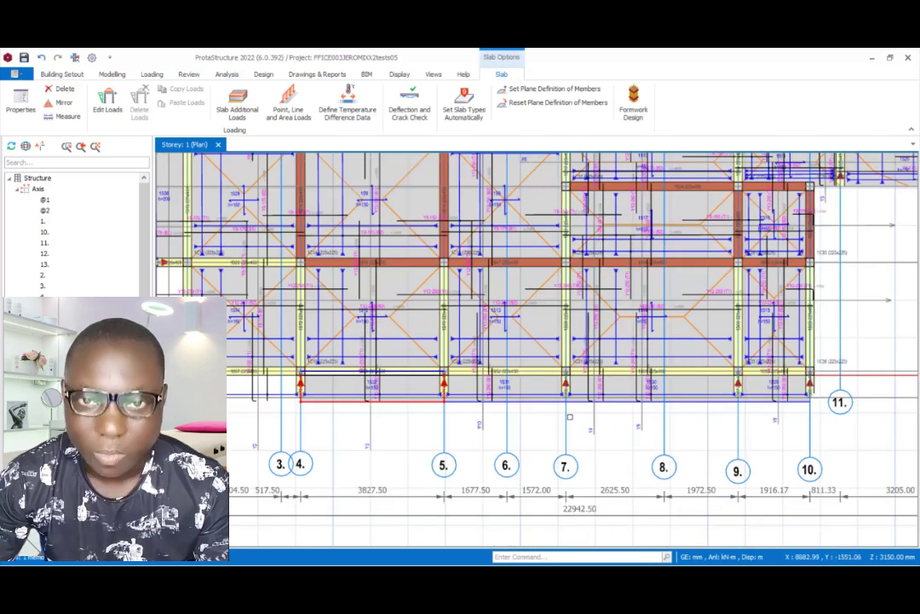
pyautogui.scroll(1, 530, 384)
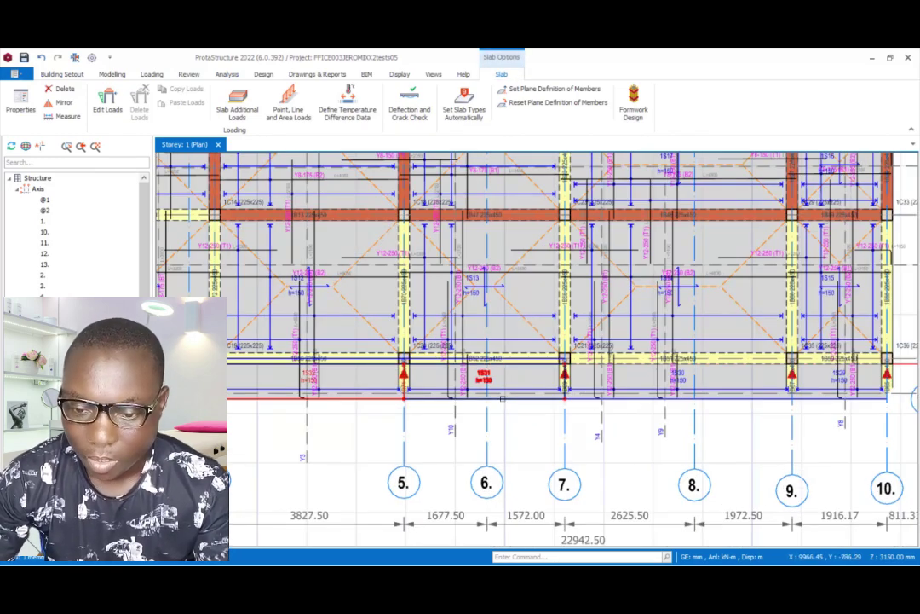
pyautogui.click(496, 398)
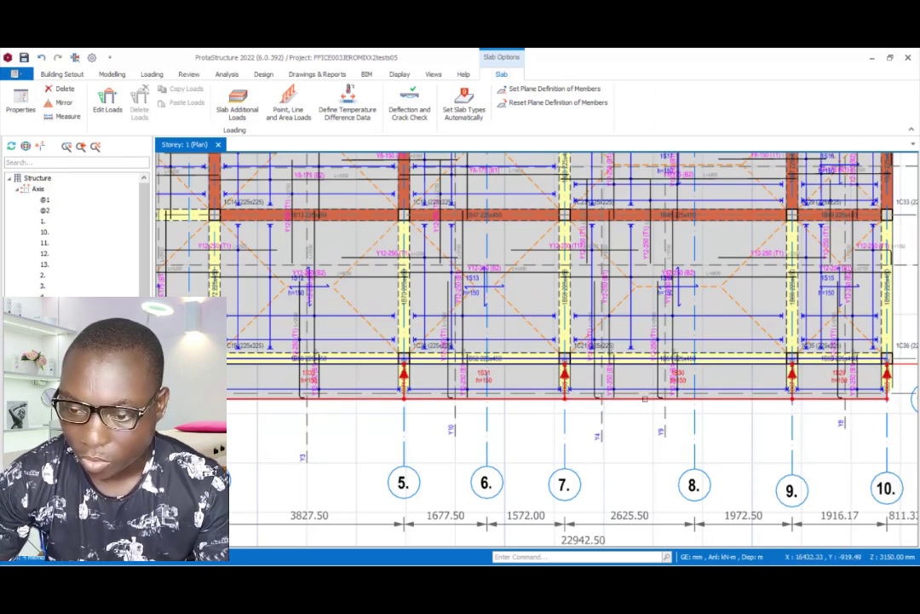
pyautogui.click(65, 90)
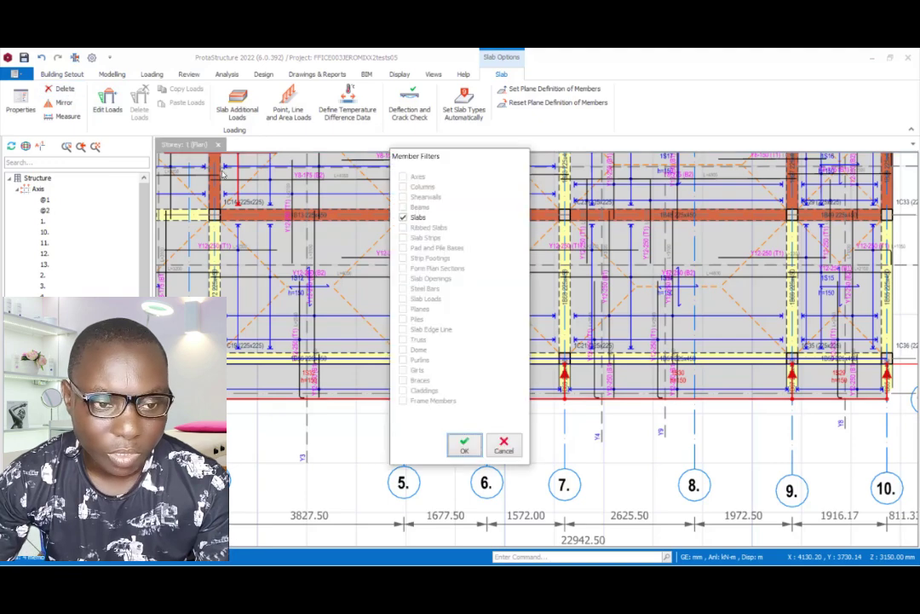
pyautogui.click(461, 444)
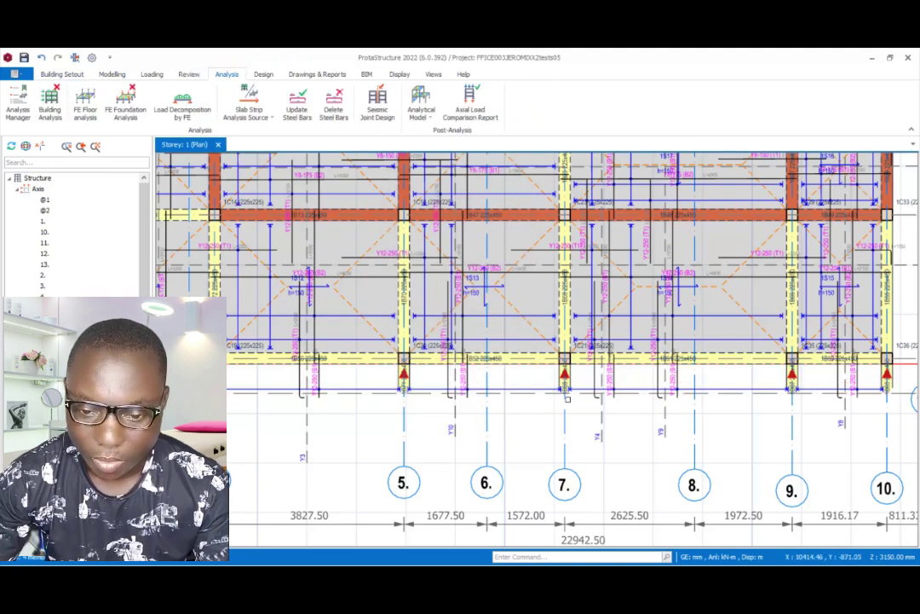
# Insert a 225 × 450 mm edge beam along axis G from axis 10 to axis 2, splitting it at the supporting spans.
pyautogui.scroll(2, 528, 426)
pyautogui.click(519, 342)
pyautogui.rightClick(515, 342)
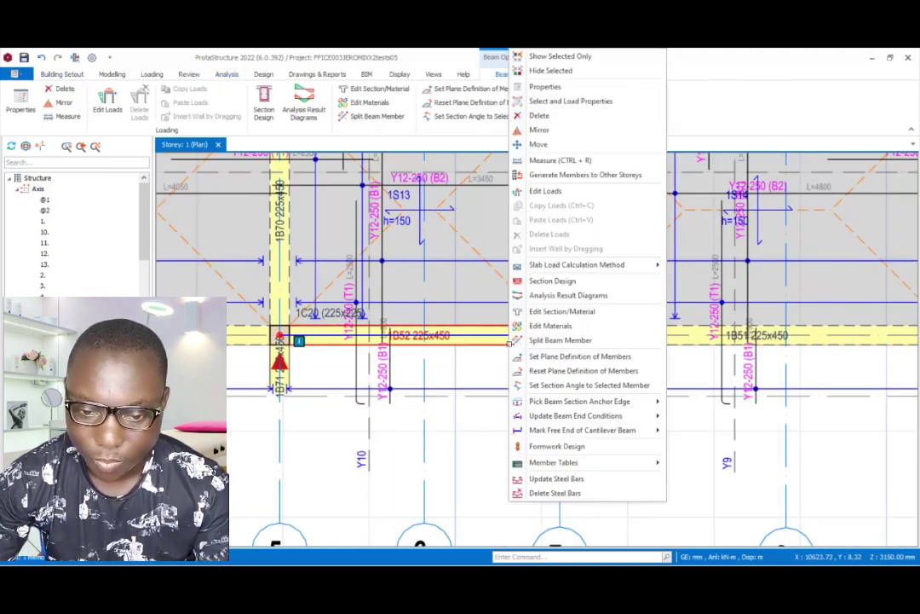
pyautogui.click(537, 89)
pyautogui.scroll(-2, 550, 324)
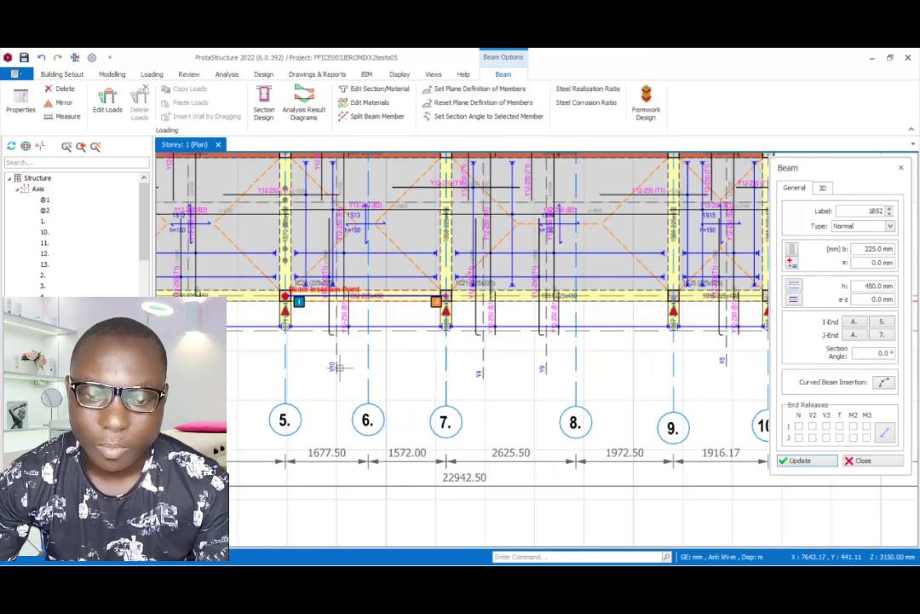
pyautogui.scroll(2, 550, 324)
pyautogui.scroll(3, 578, 294)
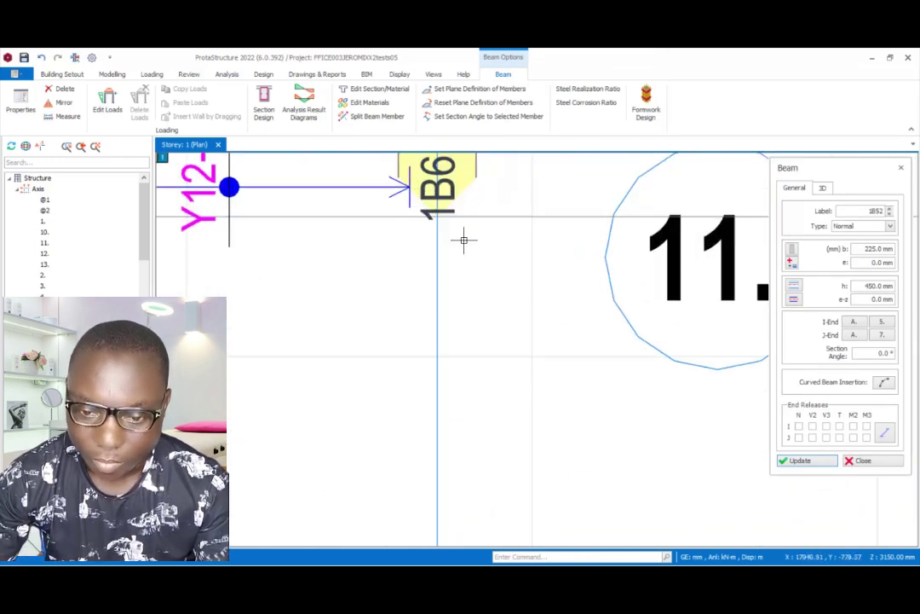
pyautogui.scroll(-1, 639, 392)
pyautogui.scroll(-4, 733, 396)
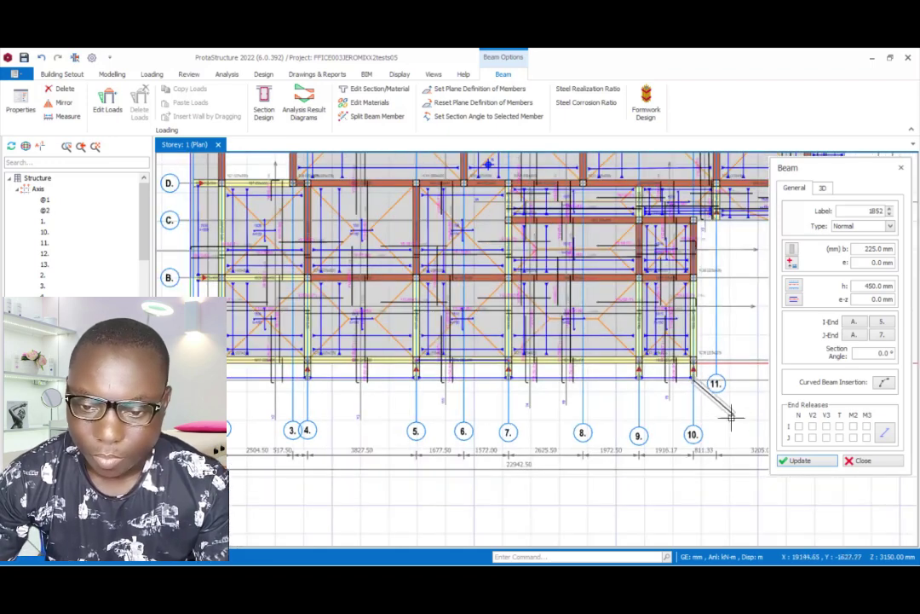
pyautogui.moveTo(310, 401); pyautogui.dragTo(365, 406, button='middle')
pyautogui.scroll(2, 309, 393)
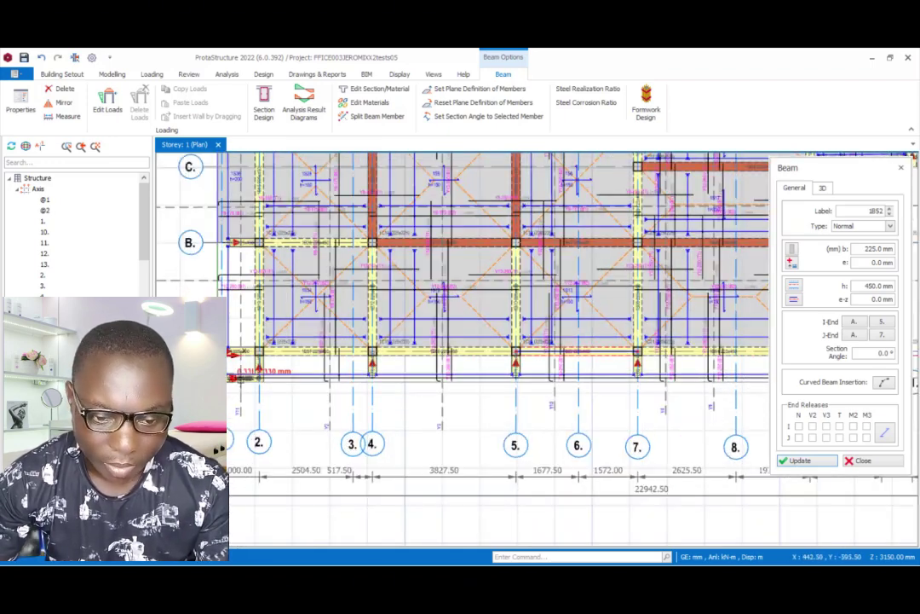
pyautogui.click(260, 377)
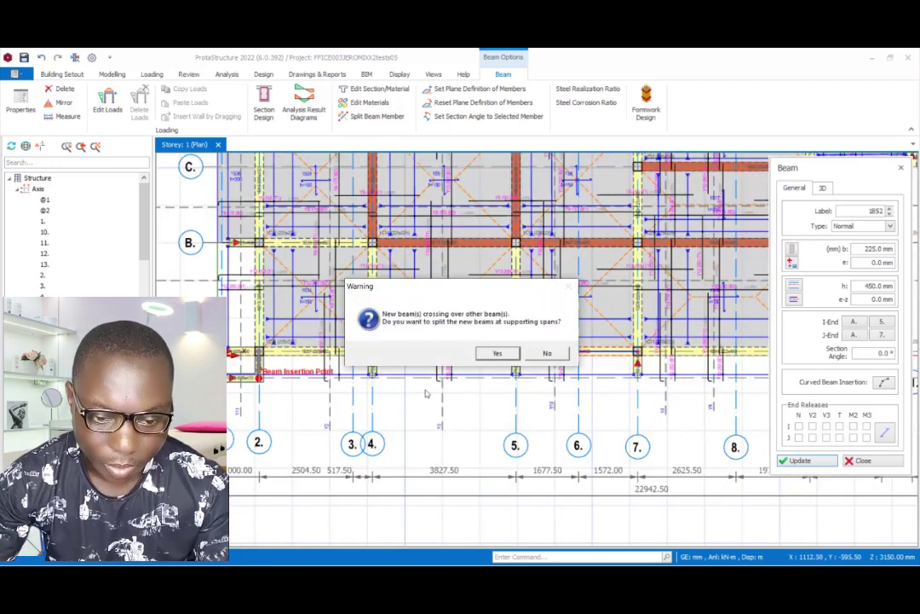
pyautogui.click(500, 353)
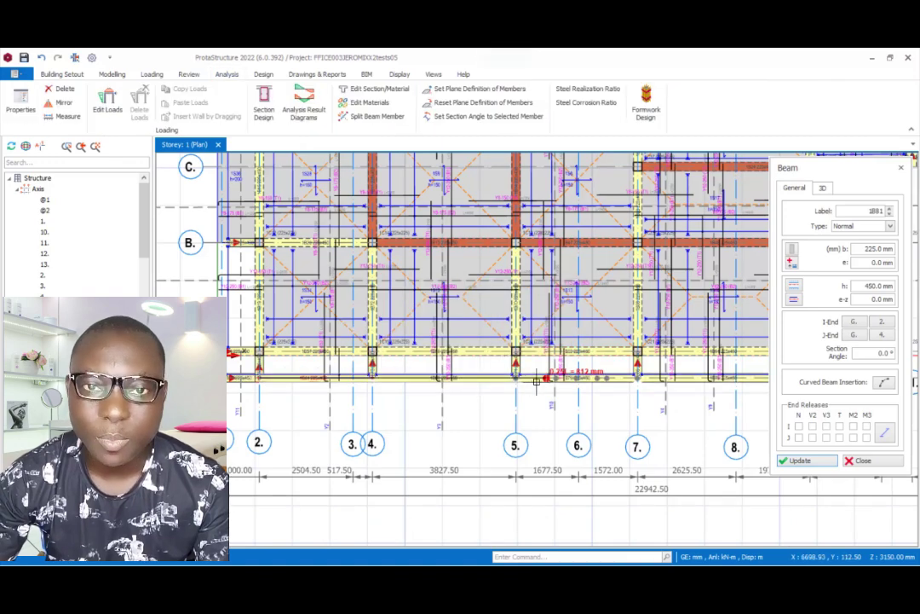
# Examine the new axis G edge beams and the open overhang bay between axes 1 and 2 from G to B.
pyautogui.scroll(-1, 471, 412)
pyautogui.scroll(2, 472, 414)
pyautogui.scroll(2, 265, 380)
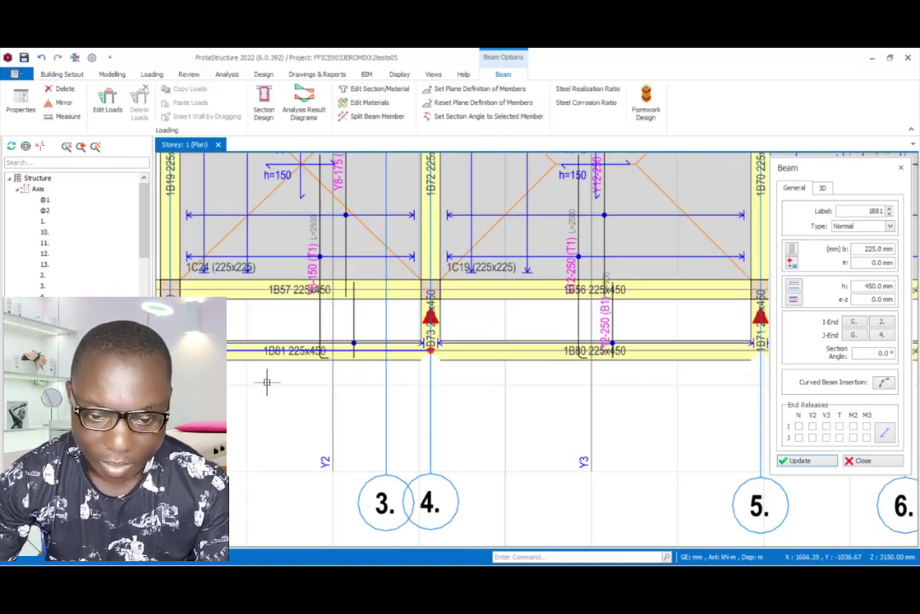
pyautogui.scroll(-2, 551, 437)
pyautogui.scroll(-1, 376, 420)
pyautogui.scroll(1, 332, 406)
pyautogui.scroll(3, 332, 405)
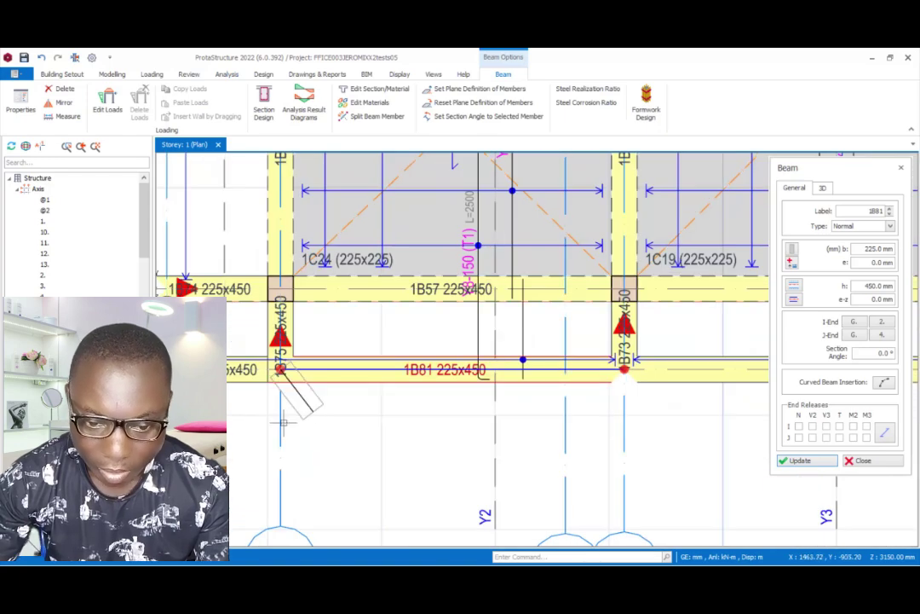
pyautogui.scroll(-2, 391, 441)
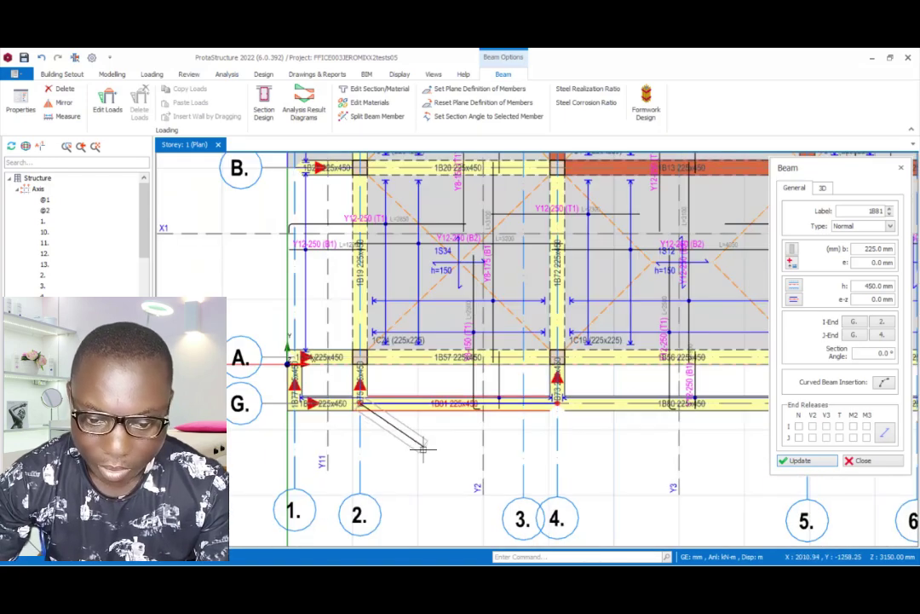
pyautogui.scroll(-2, 356, 375)
pyautogui.scroll(2, 358, 371)
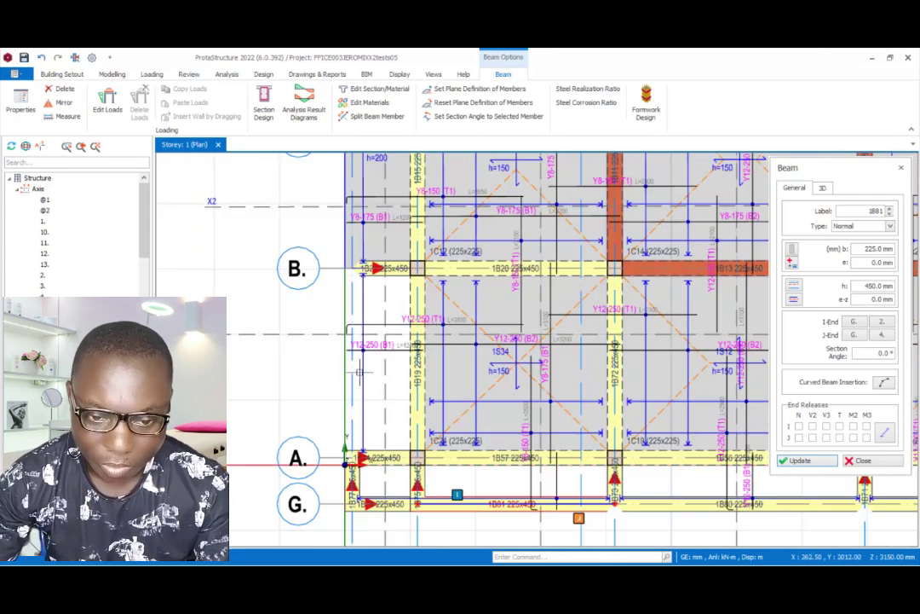
pyautogui.scroll(2, 360, 372)
pyautogui.scroll(-2, 351, 451)
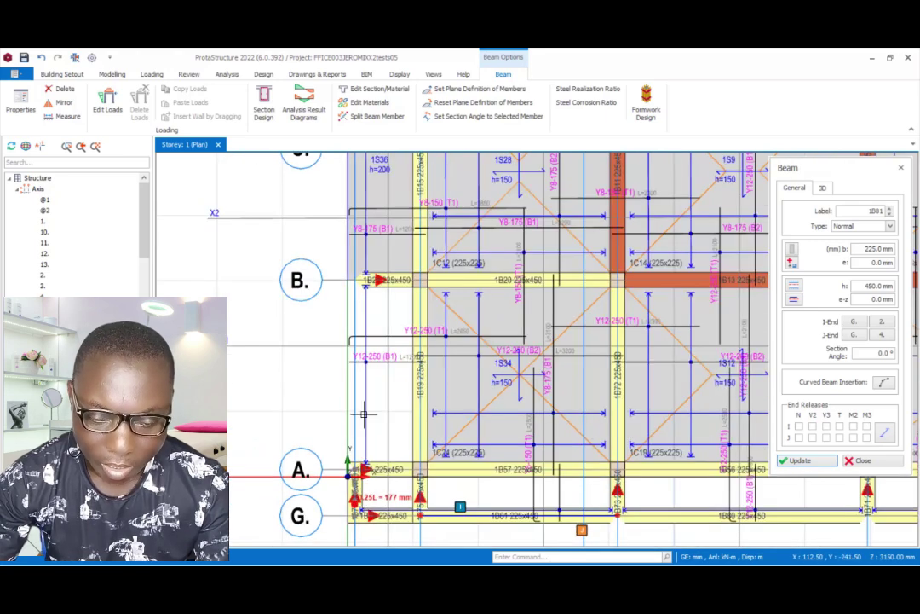
# Delete the 200 mm slab 1S36 between axes 1 and 2, spanning from axis B to axis D.
pyautogui.press('Escape')
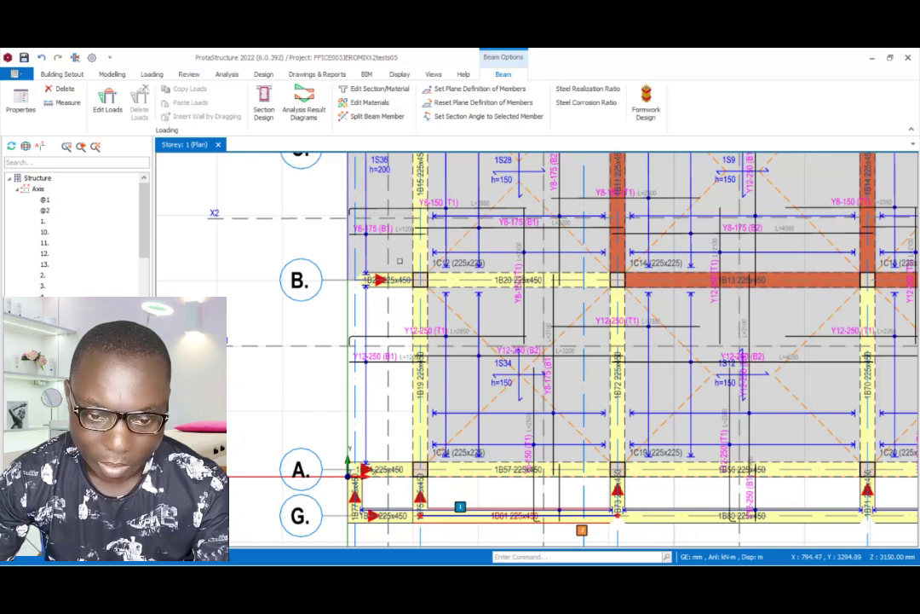
pyautogui.press('Escape')
pyautogui.scroll(-2, 396, 430)
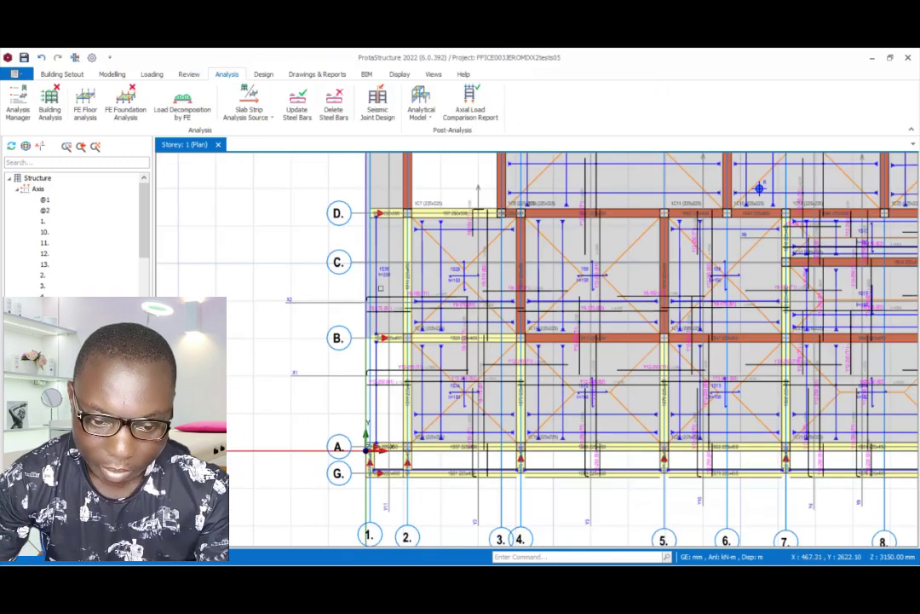
pyautogui.scroll(1, 391, 260)
pyautogui.click(366, 297)
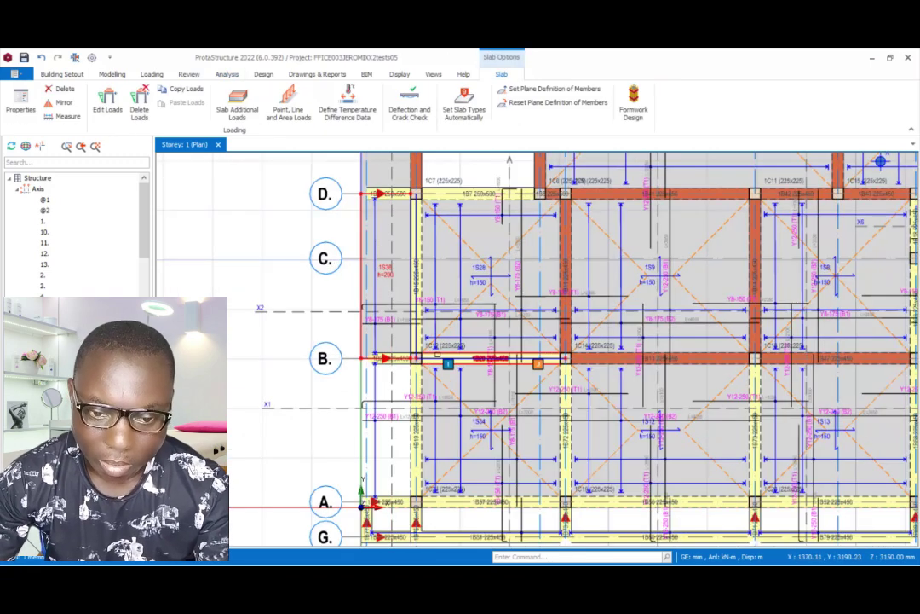
pyautogui.click(64, 88)
# Delete the 200 mm slab between axes 1 and 2, spanning from axis D to axis E.
pyautogui.scroll(-3, 369, 299)
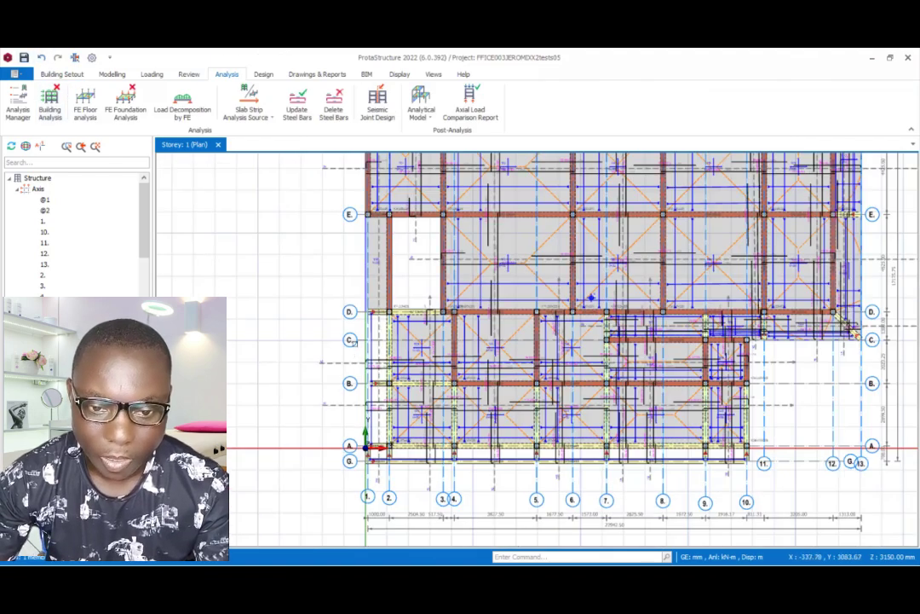
pyautogui.scroll(2, 369, 299)
pyautogui.scroll(1, 369, 299)
pyautogui.click(369, 299)
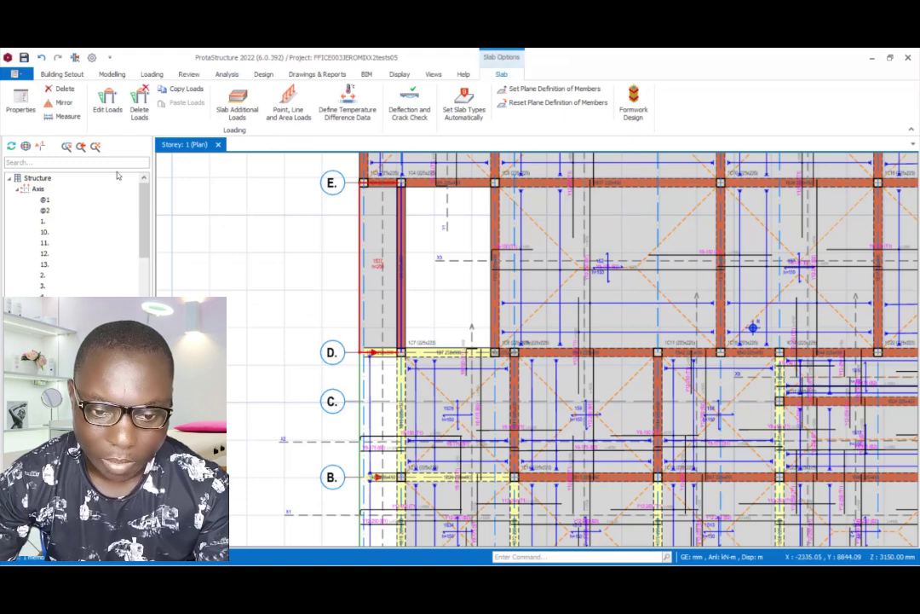
pyautogui.click(64, 89)
pyautogui.scroll(-4, 397, 441)
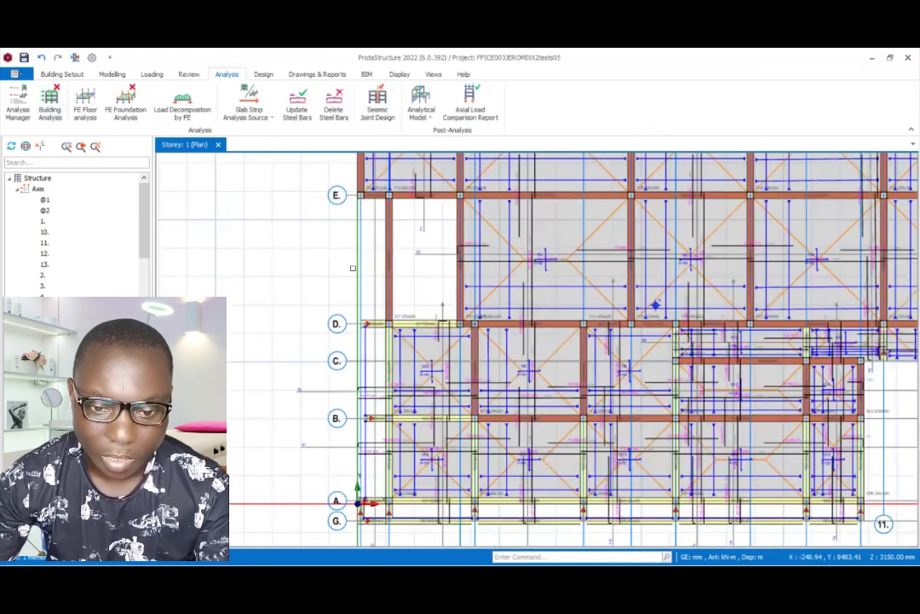
pyautogui.scroll(4, 397, 441)
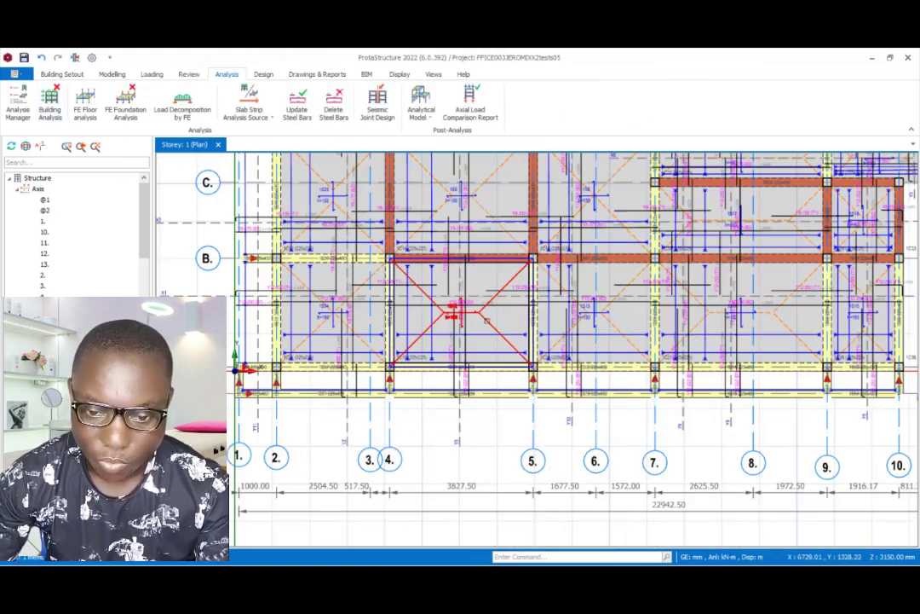
pyautogui.rightClick(487, 321)
pyautogui.click(520, 87)
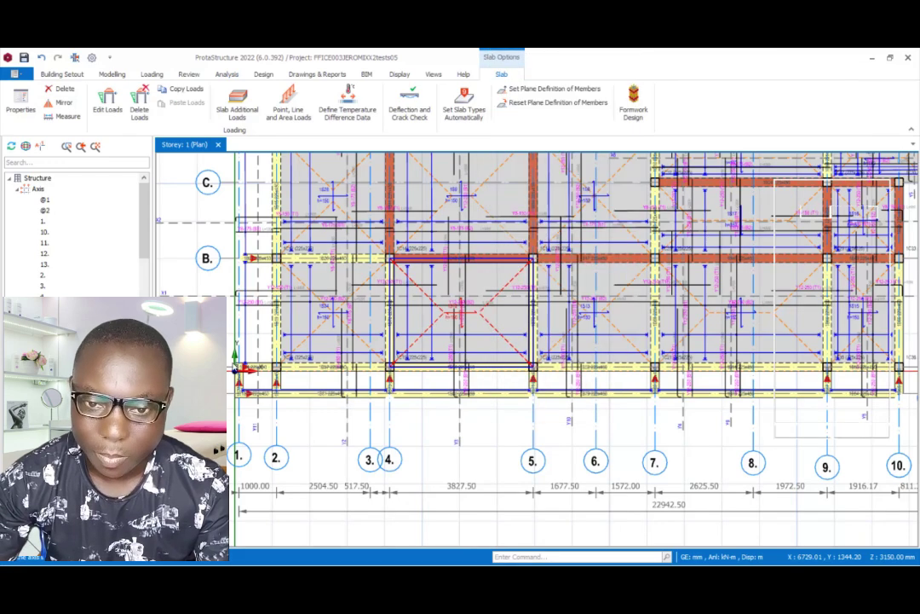
pyautogui.click(877, 438)
pyautogui.scroll(3, 416, 375)
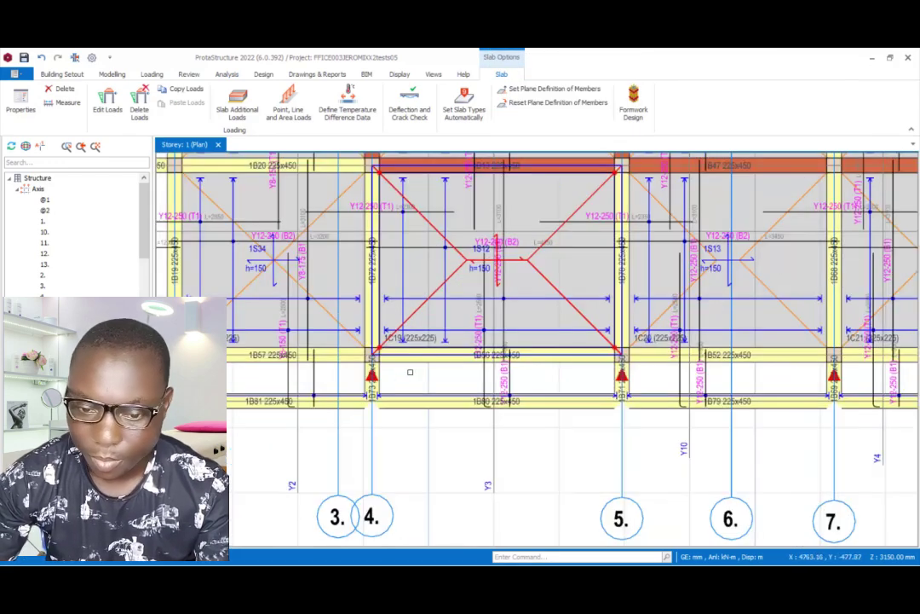
# Using beam 1B56's properties, insert a 225 × 450 mm edge beam along axis 1 from axis A to axis E, splitting it at the supporting spans.
pyautogui.click(422, 363)
pyautogui.rightClick(422, 363)
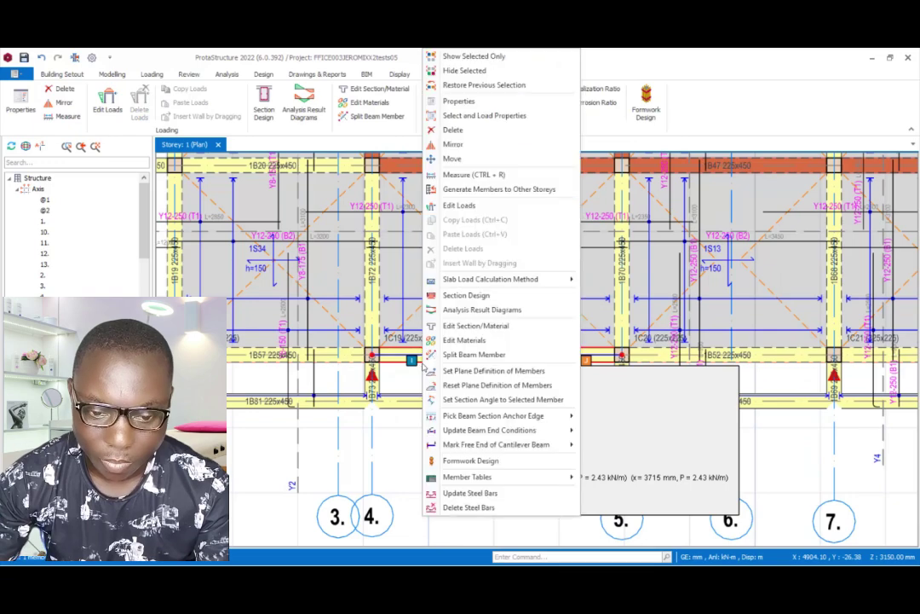
pyautogui.click(456, 105)
pyautogui.scroll(-3, 329, 431)
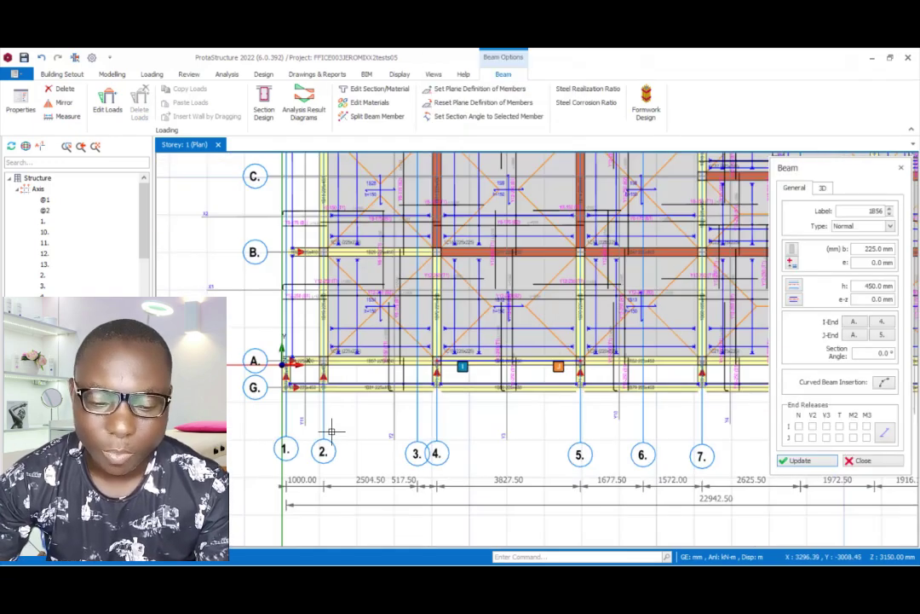
pyautogui.scroll(6, 245, 301)
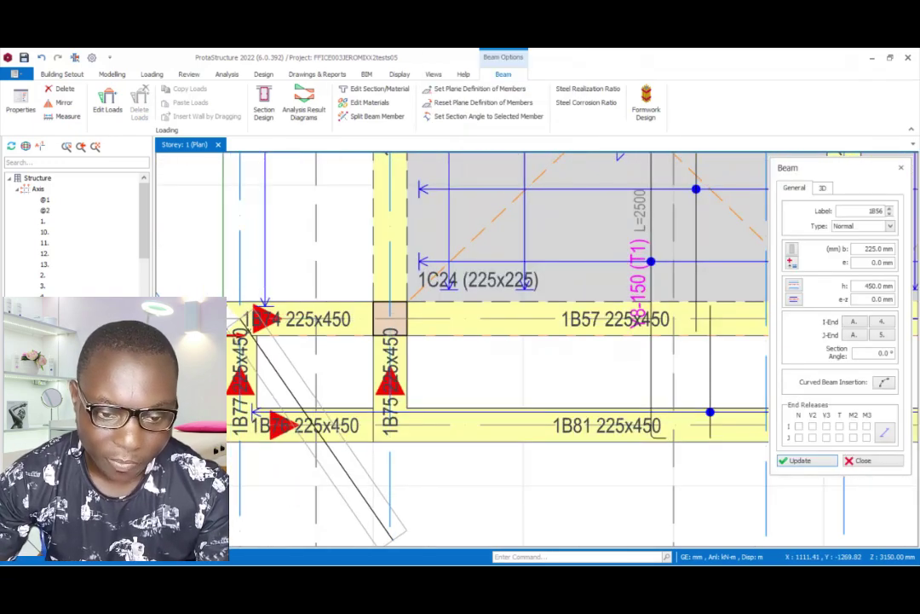
pyautogui.scroll(-5, 358, 473)
pyautogui.scroll(3, 372, 192)
pyautogui.scroll(-3, 370, 179)
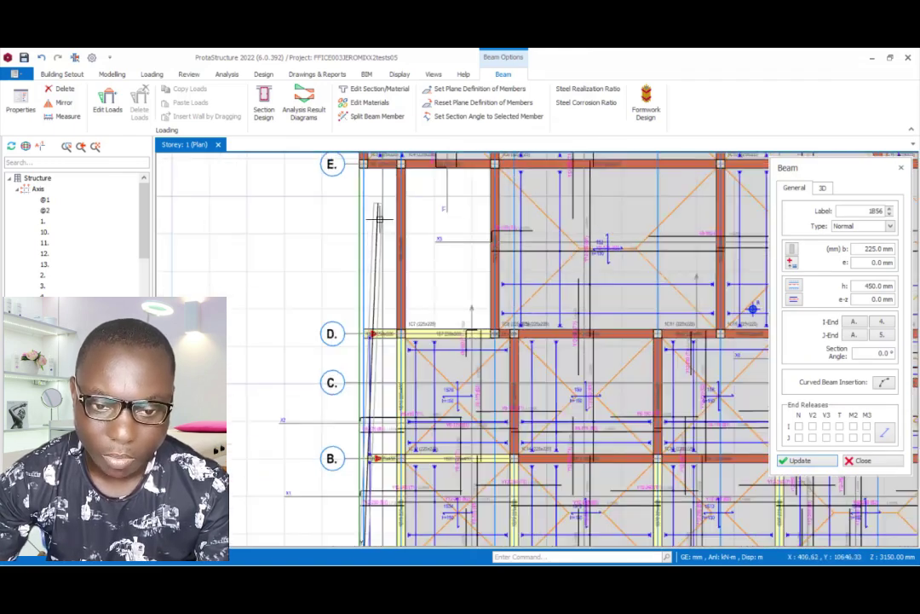
pyautogui.click(366, 175)
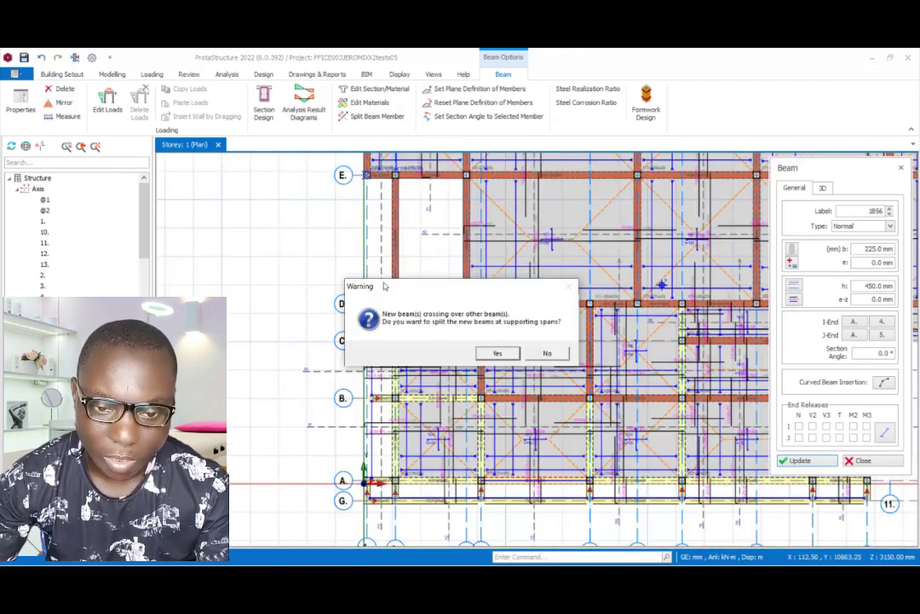
pyautogui.click(513, 356)
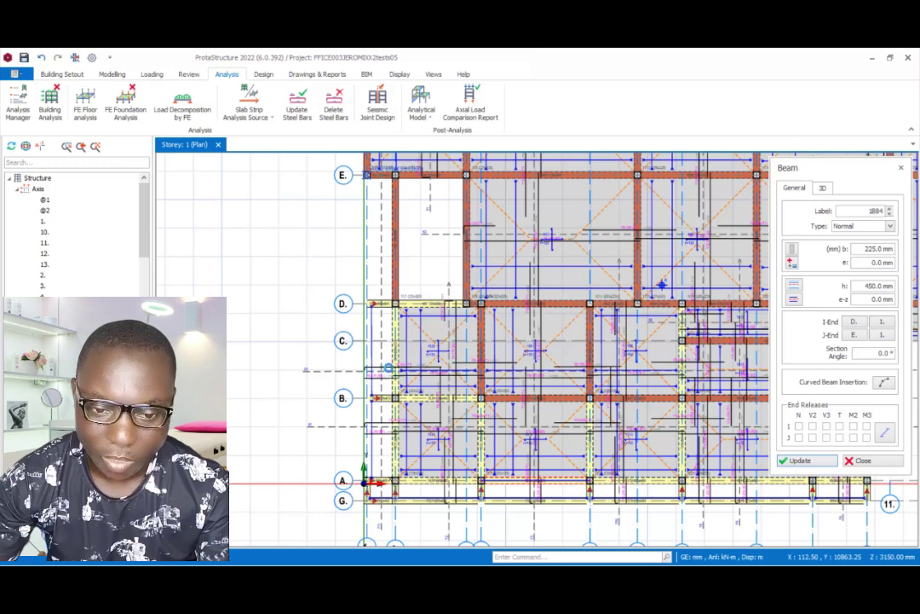
pyautogui.click(368, 238)
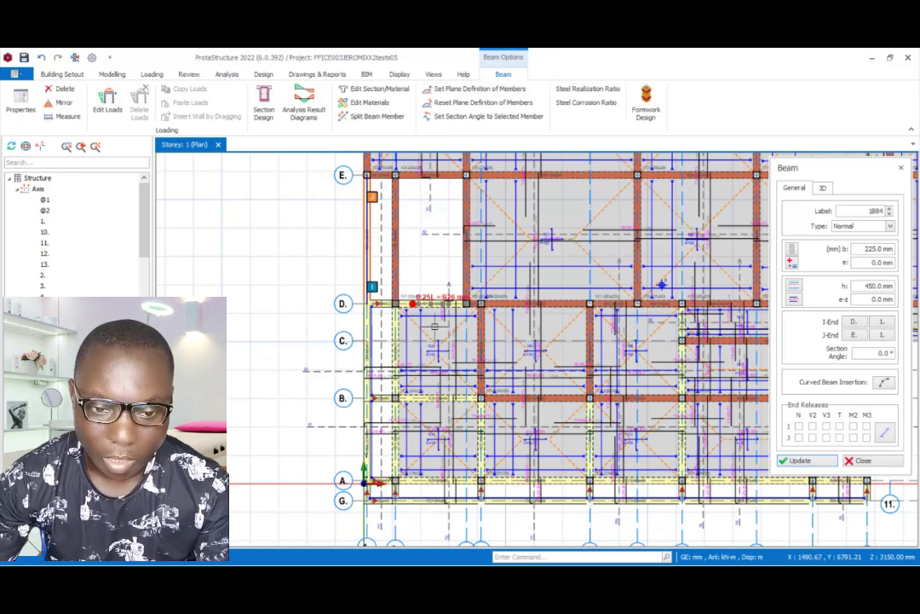
pyautogui.click(877, 463)
# Open the properties of the 150 mm slab 1S12 between axes 4 and 5 as the template for new slabs.
pyautogui.scroll(3, 579, 446)
pyautogui.scroll(-3, 563, 362)
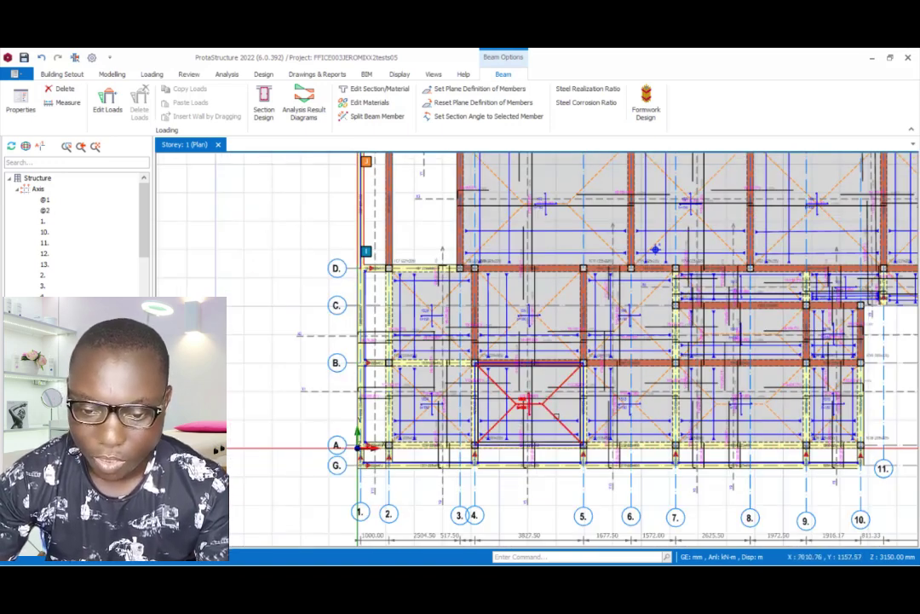
pyautogui.click(556, 416)
pyautogui.rightClick(556, 416)
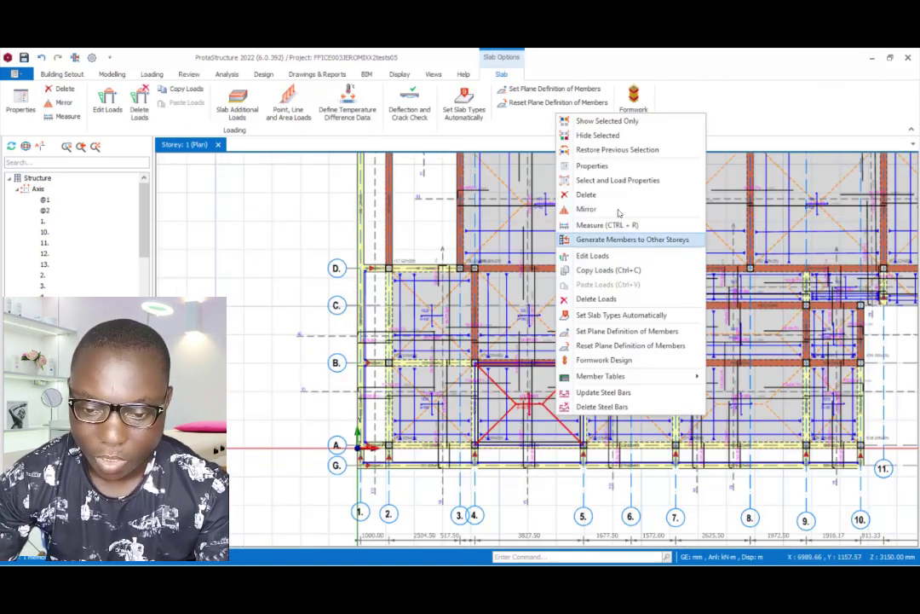
pyautogui.click(585, 167)
pyautogui.scroll(-4, 417, 369)
pyautogui.scroll(3, 597, 433)
pyautogui.scroll(3, 438, 407)
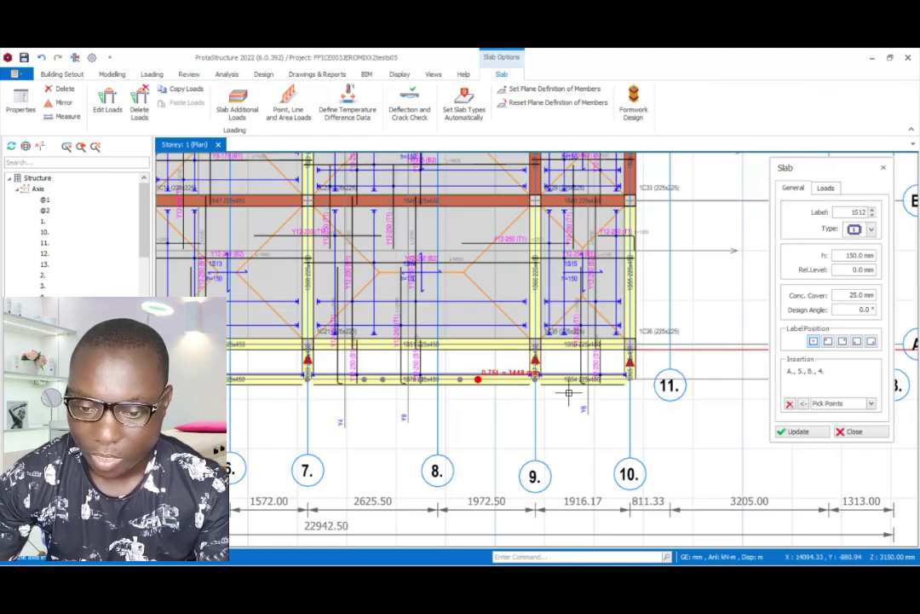
pyautogui.scroll(2, 568, 393)
pyautogui.press('Escape')
pyautogui.click(454, 361)
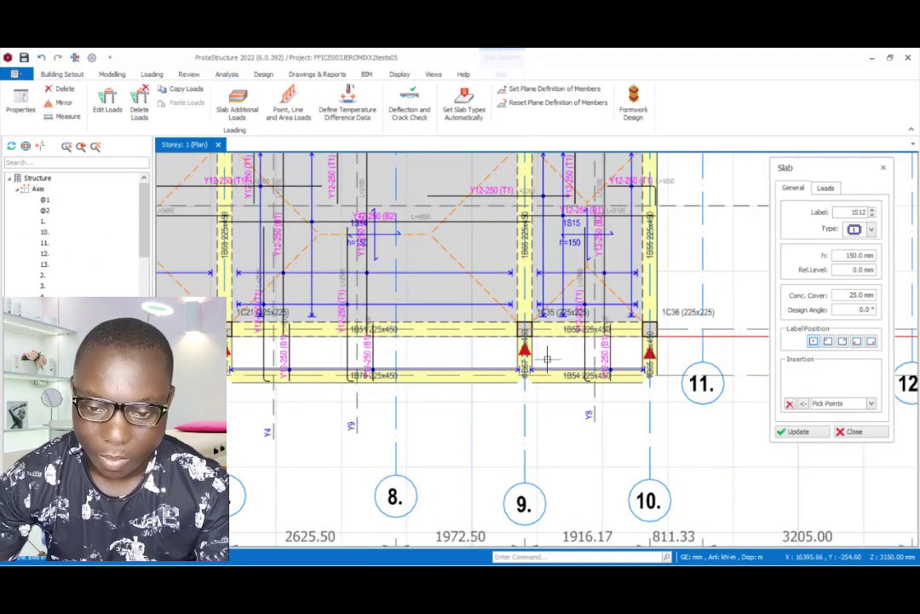
# Set the slab insertion method to Beam Region and dismiss the overlap warning.
pyautogui.click(842, 407)
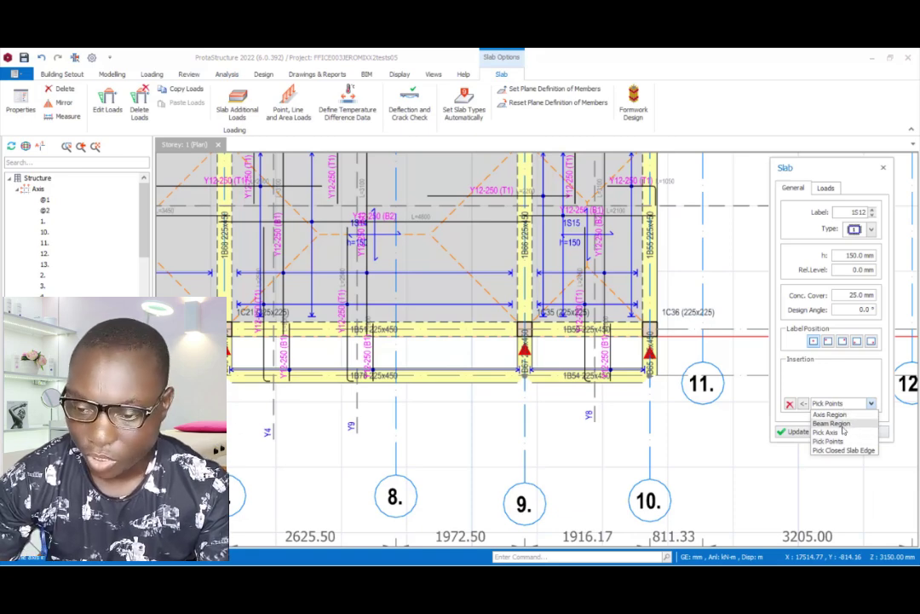
pyautogui.click(837, 422)
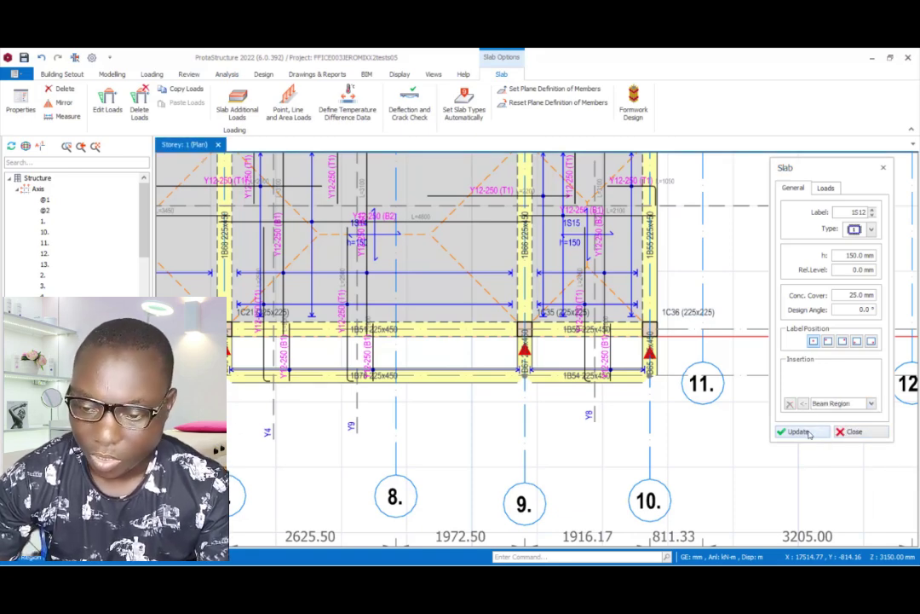
pyautogui.click(802, 432)
pyautogui.click(577, 405)
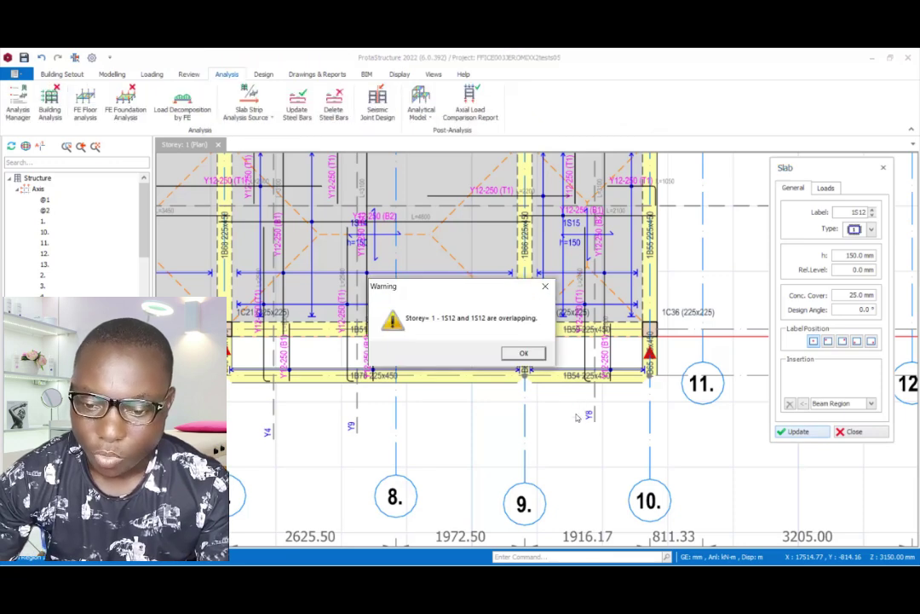
pyautogui.click(524, 353)
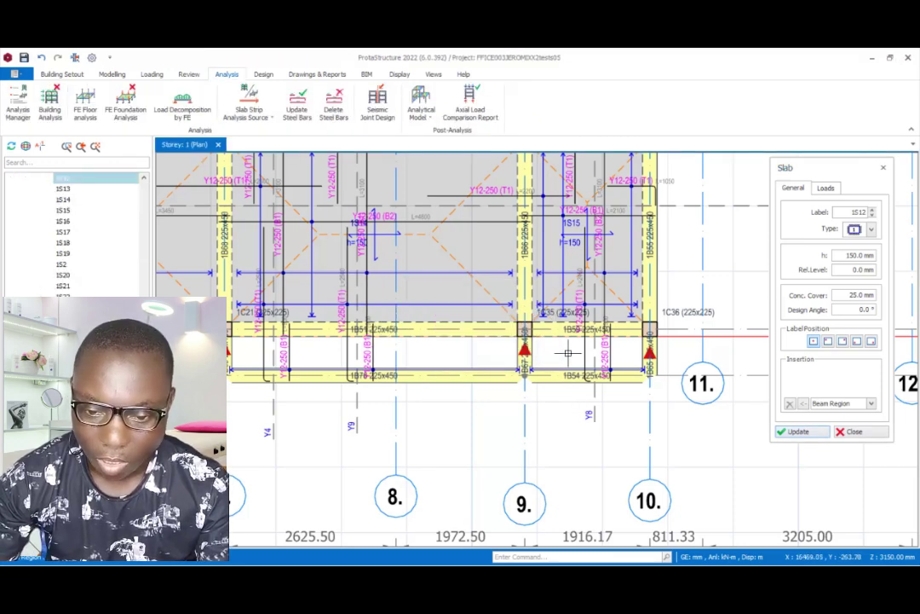
# Insert 150 mm slabs in the beam bays between axes G and A, from axis 10 to axis 4.
pyautogui.click(568, 352)
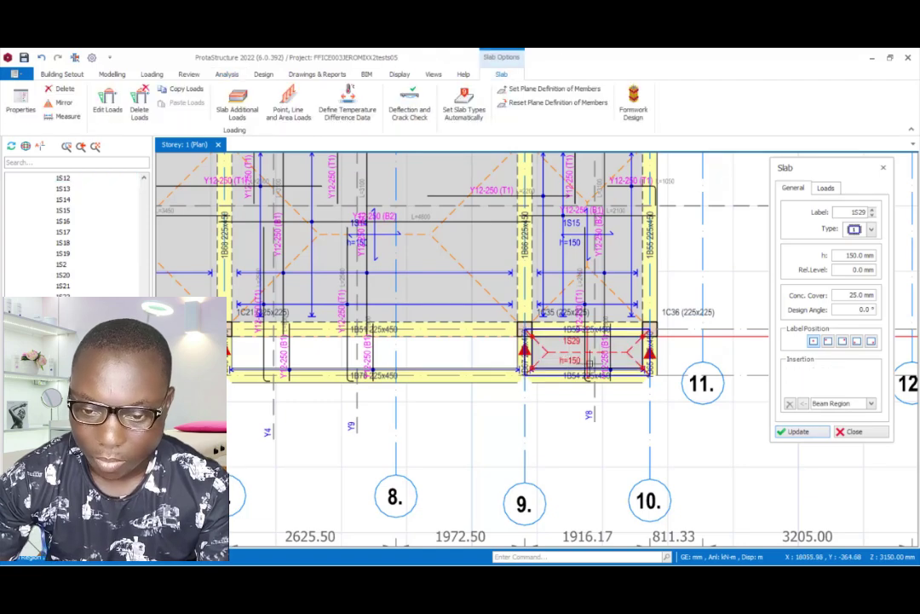
pyautogui.scroll(-2, 584, 424)
pyautogui.scroll(2, 583, 424)
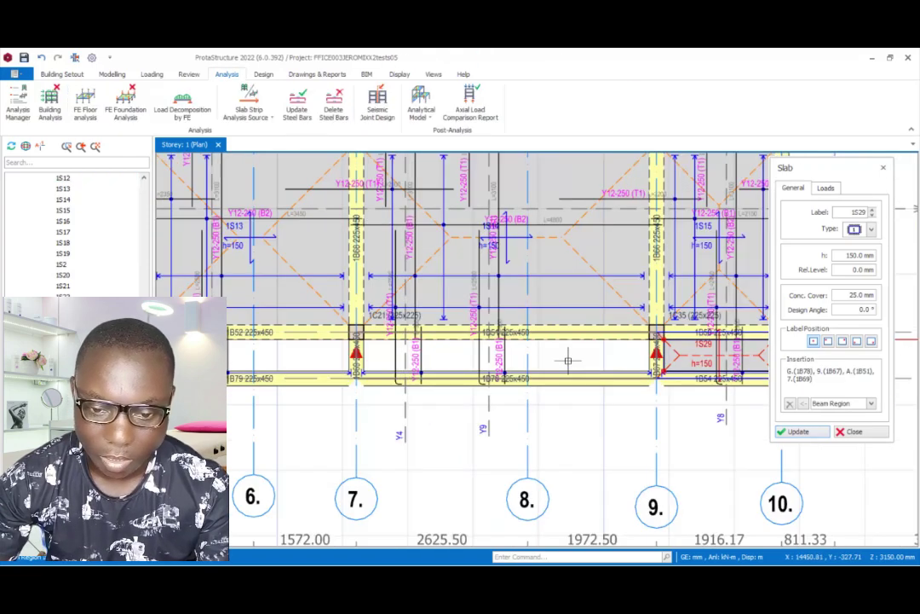
pyautogui.scroll(-3, 650, 412)
pyautogui.scroll(2, 503, 415)
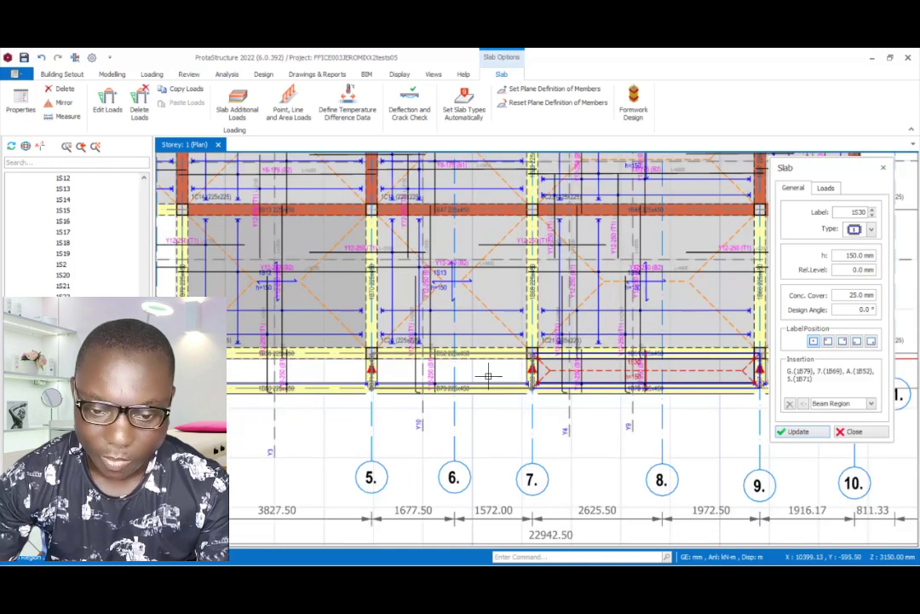
pyautogui.click(488, 376)
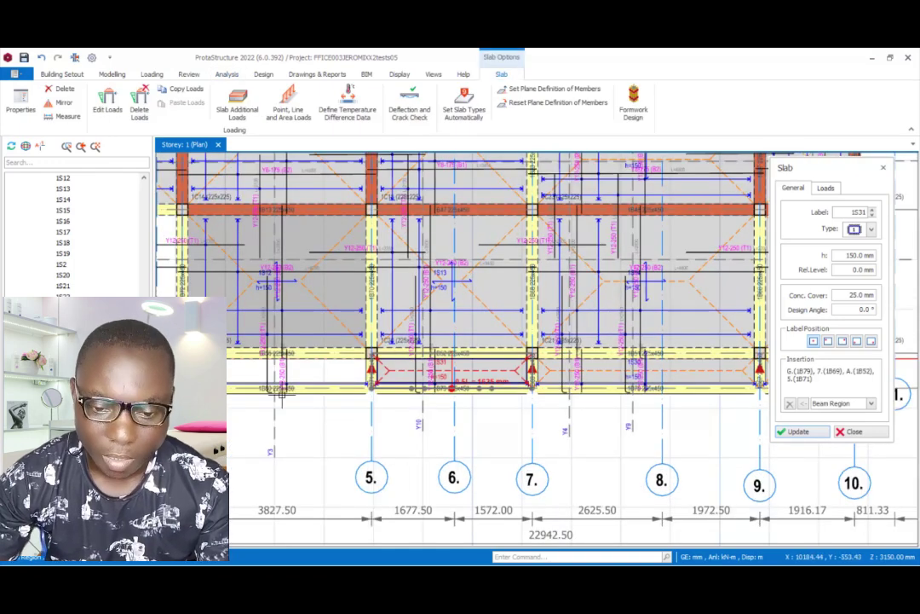
pyautogui.click(319, 371)
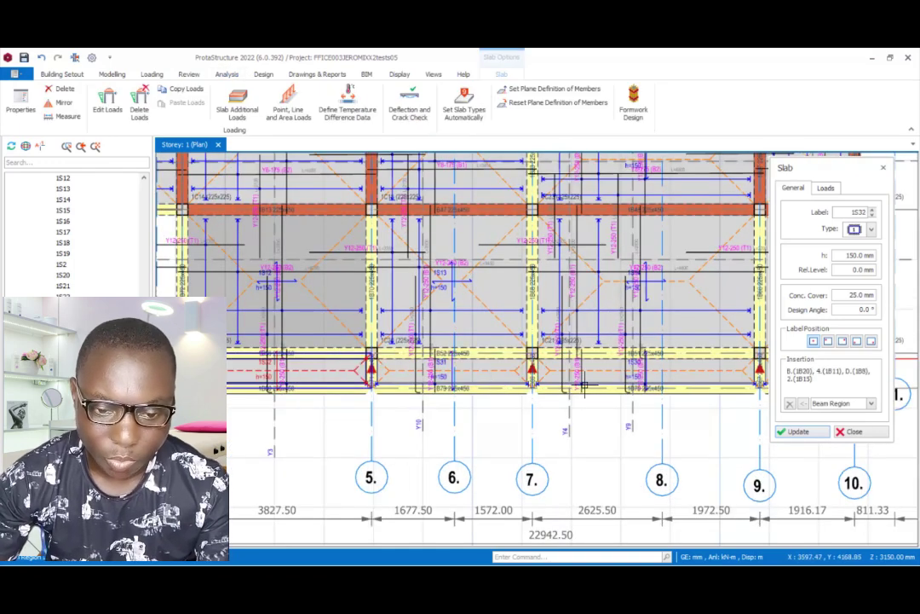
# Insert 150 mm slabs in the two remaining bays between axes G and A, from axis 4 to axis 1.
pyautogui.scroll(-3, 572, 380)
pyautogui.scroll(3, 247, 384)
pyautogui.click(445, 393)
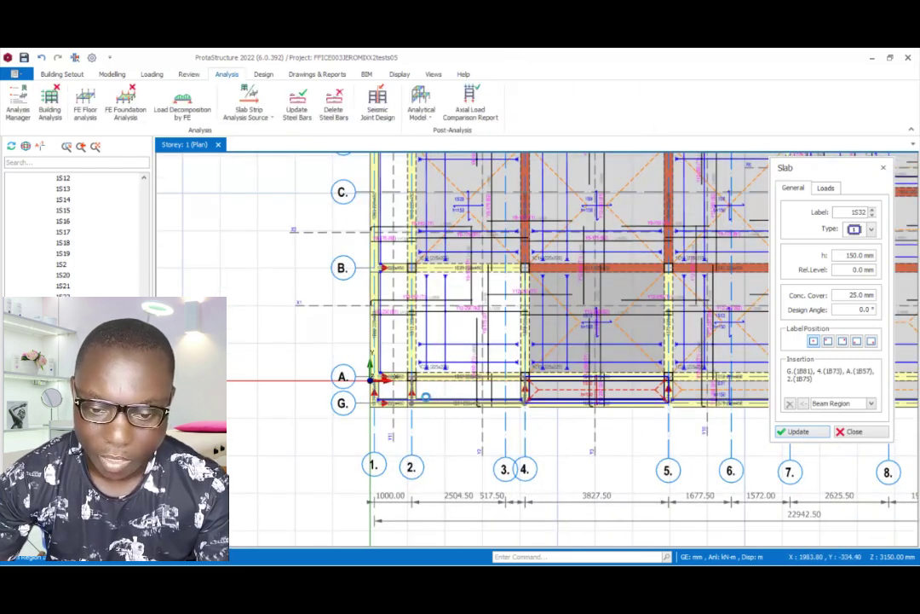
pyautogui.click(393, 386)
pyautogui.scroll(4, 393, 386)
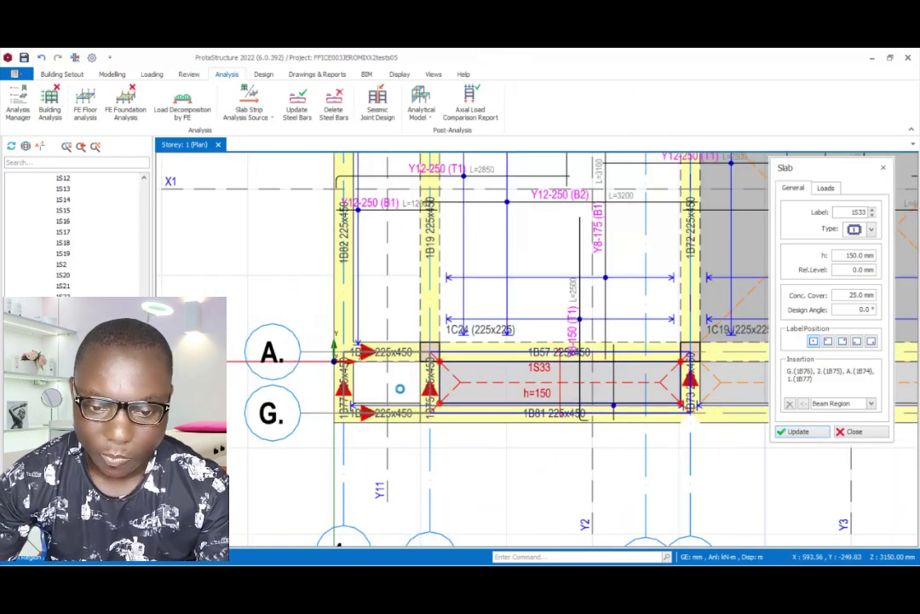
# Insert 150 mm slabs in the beam bays between axes 1 and 2, from axis A to axis E.
pyautogui.scroll(-3, 403, 401)
pyautogui.click(391, 372)
pyautogui.scroll(4, 391, 372)
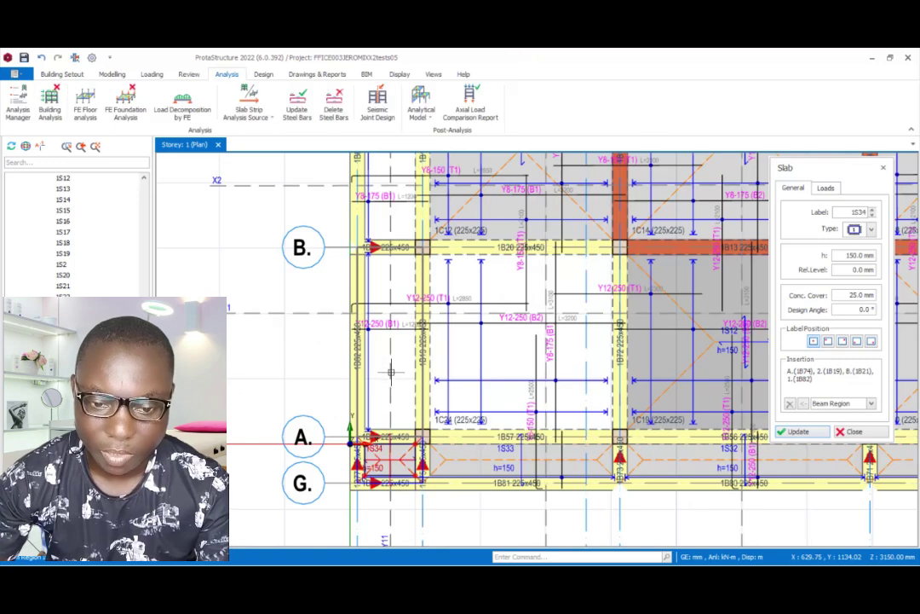
pyautogui.scroll(-3, 393, 424)
pyautogui.click(391, 282)
pyautogui.scroll(4, 391, 282)
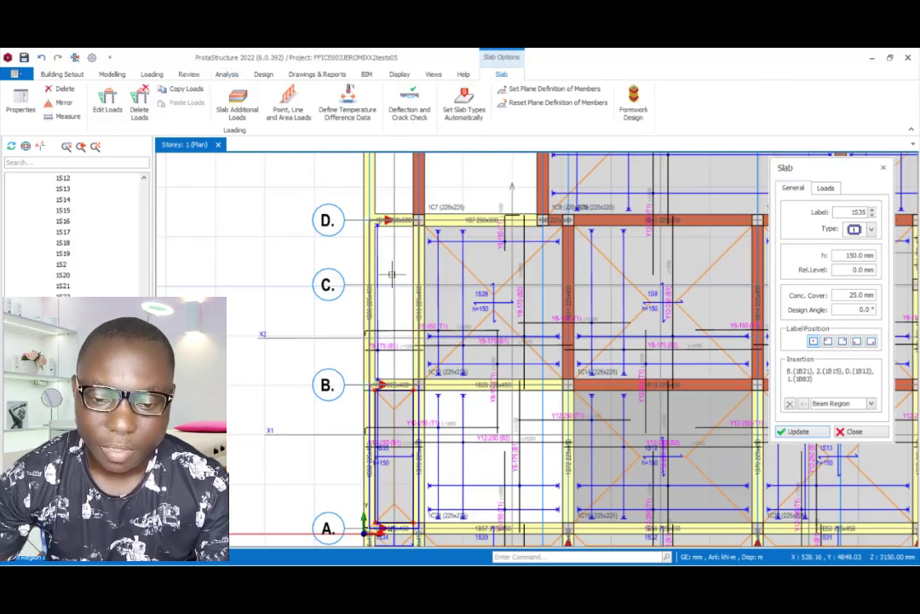
pyautogui.scroll(-3, 395, 349)
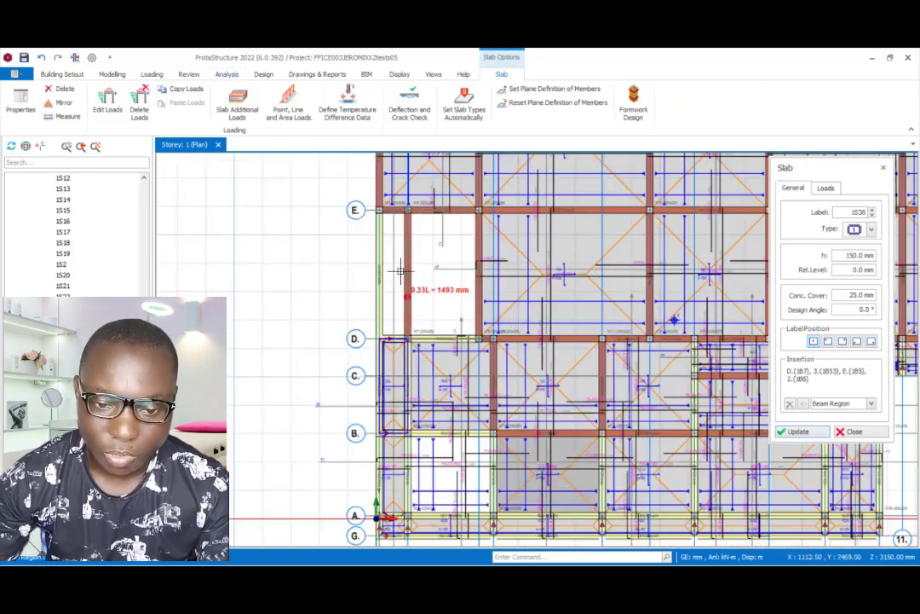
pyautogui.click(396, 262)
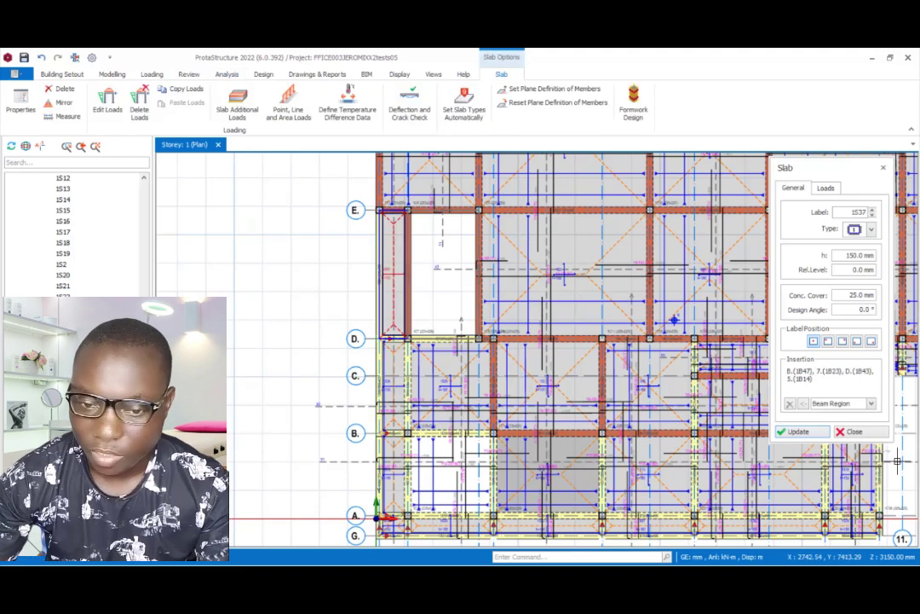
# Finish the slab insertion and examine the storey 1 plan for slab and beam coverage along the overhangs.
pyautogui.click(846, 432)
pyautogui.scroll(-2, 403, 325)
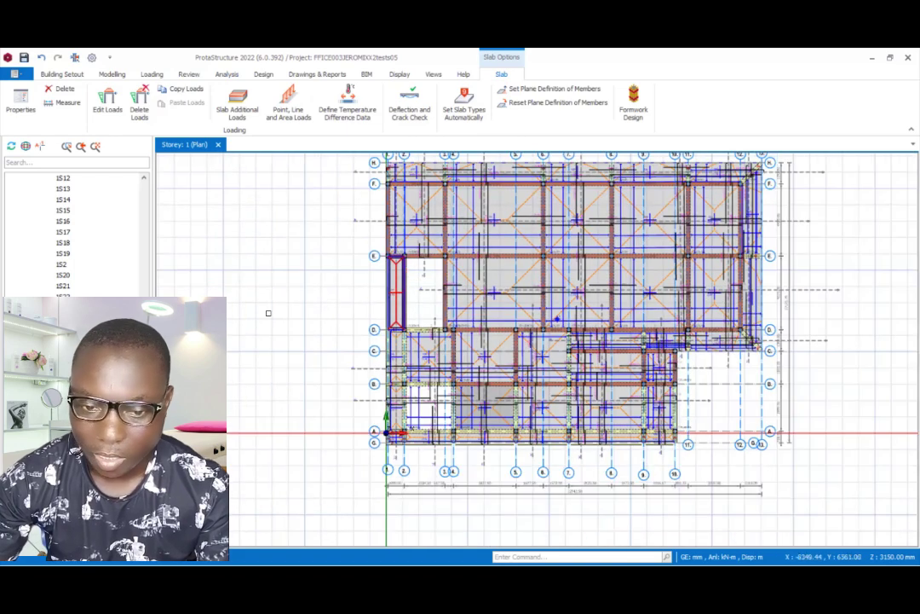
pyautogui.click(267, 313)
pyautogui.scroll(-1, 588, 410)
pyautogui.scroll(3, 720, 260)
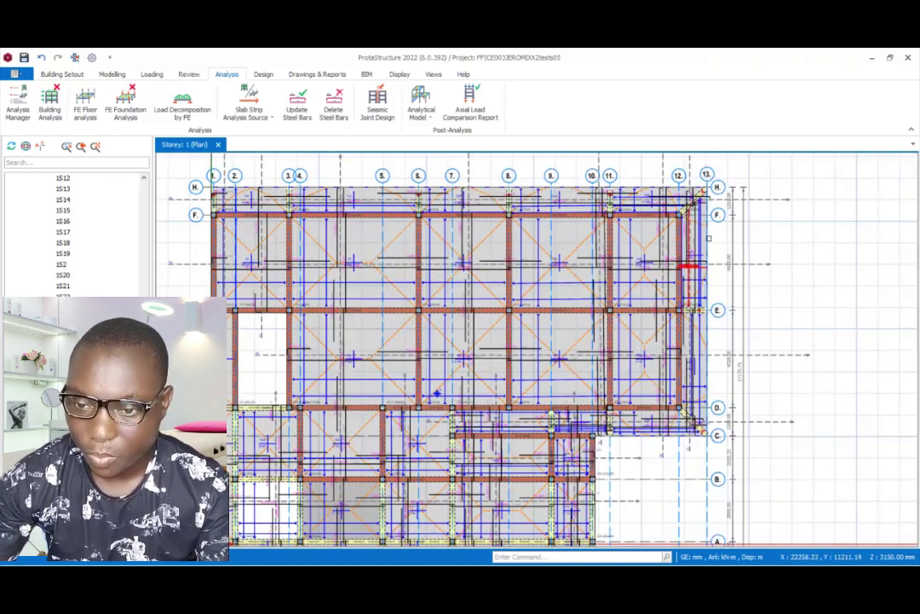
pyautogui.scroll(-3, 656, 363)
pyautogui.scroll(2, 550, 463)
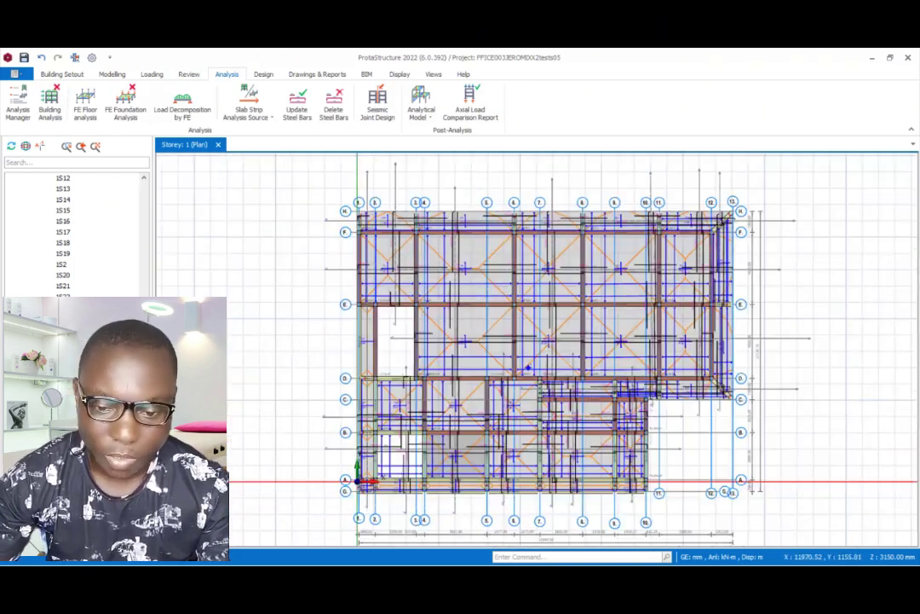
pyautogui.click(86, 102)
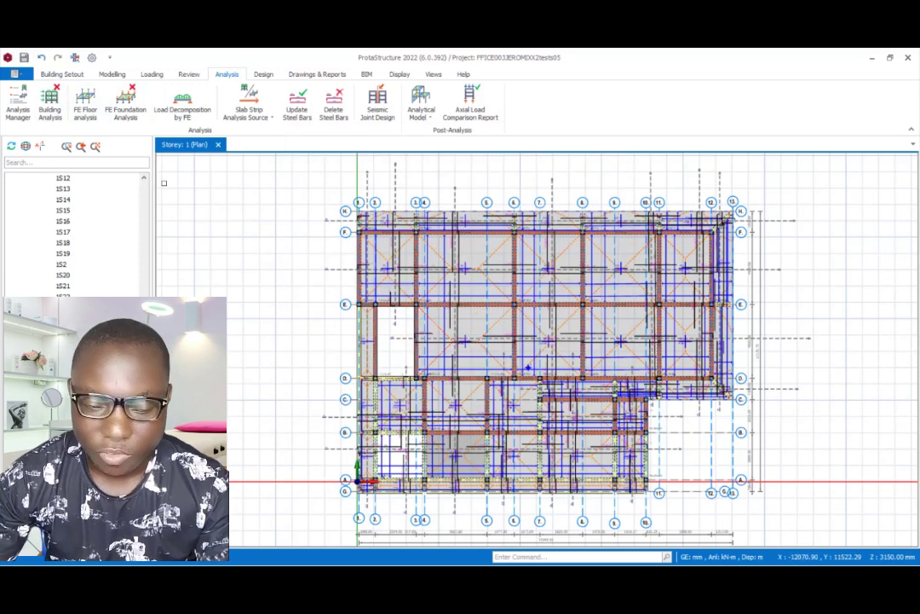
pyautogui.scroll(3, 729, 469)
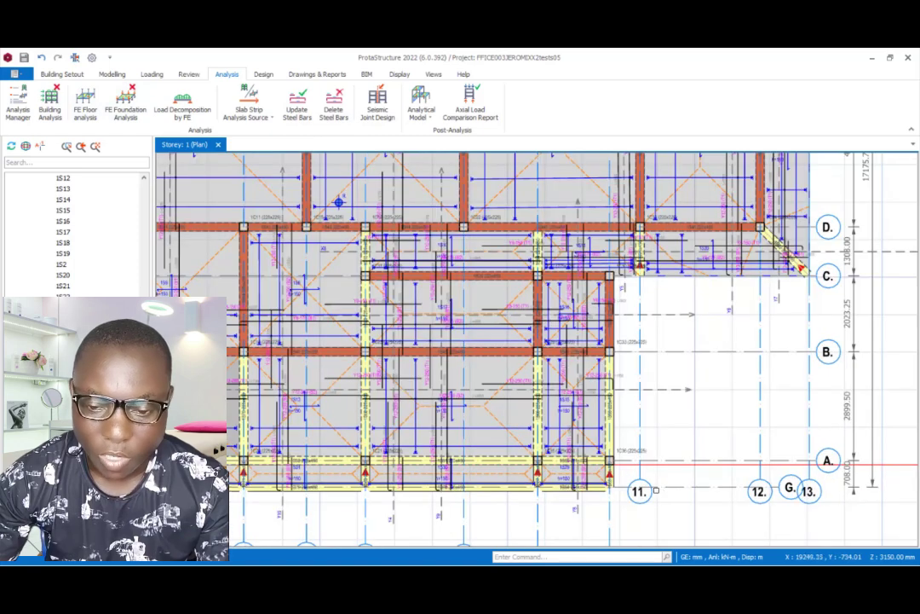
pyautogui.scroll(-3, 370, 406)
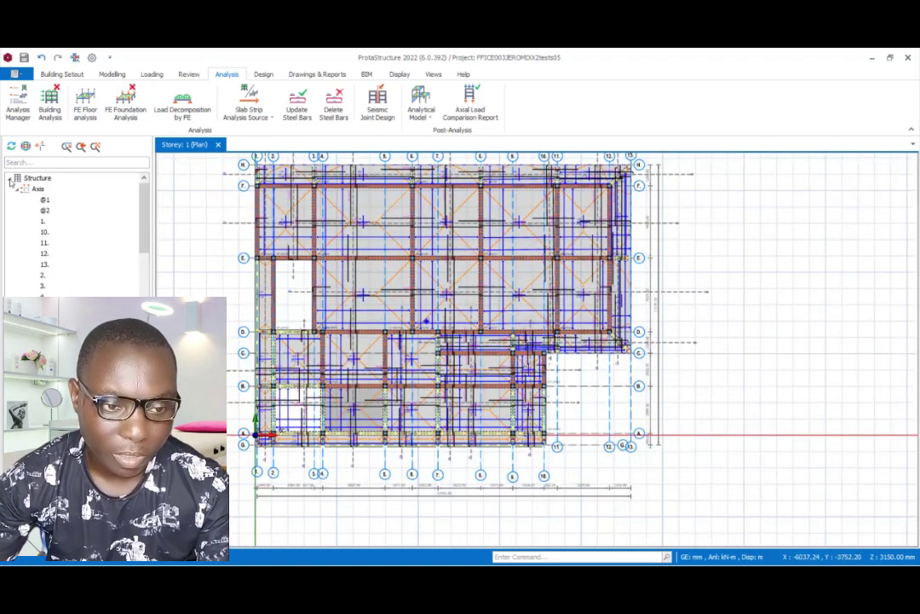
# Switch the storey 1 plan to a 3D view and examine the slabs, beams and overhangs around the building.
pyautogui.click(16, 188)
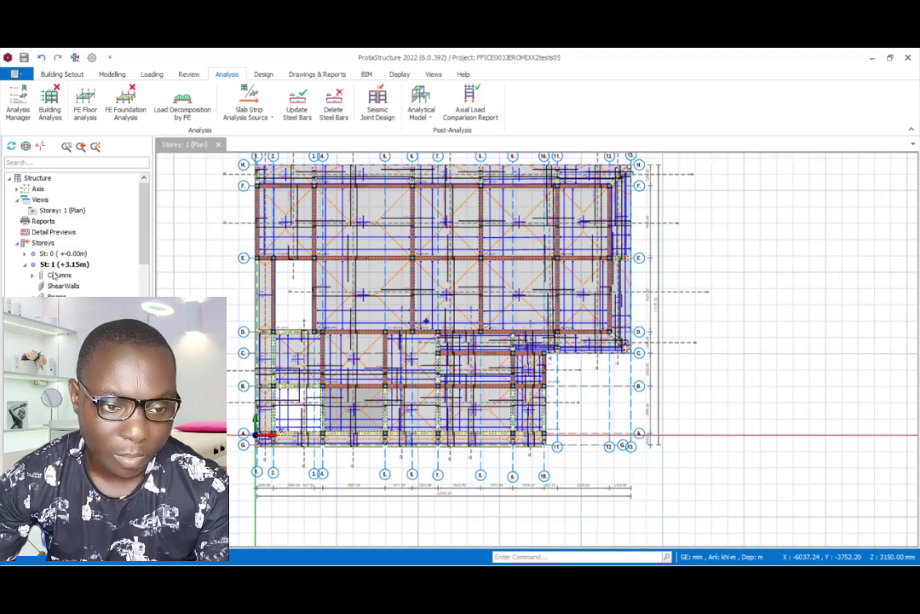
pyautogui.click(67, 209)
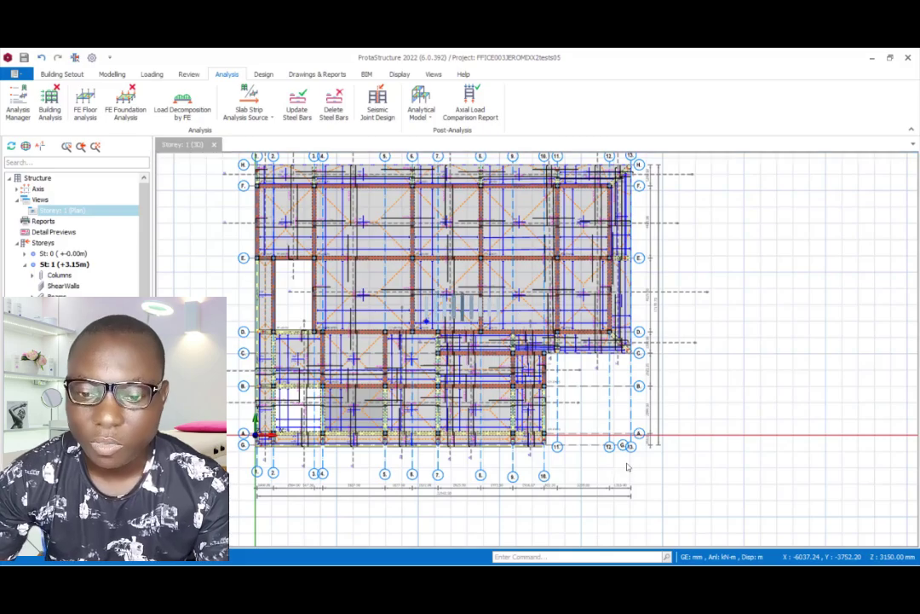
pyautogui.keyDown('shift'); pyautogui.moveTo(628, 469); pyautogui.dragTo(391, 331, button='middle'); pyautogui.keyUp('shift')
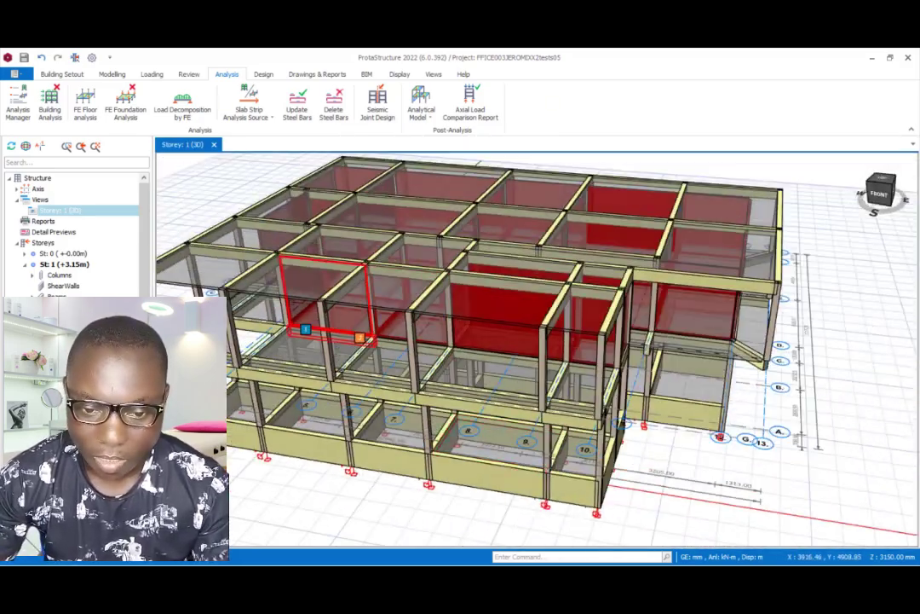
pyautogui.scroll(2, 621, 423)
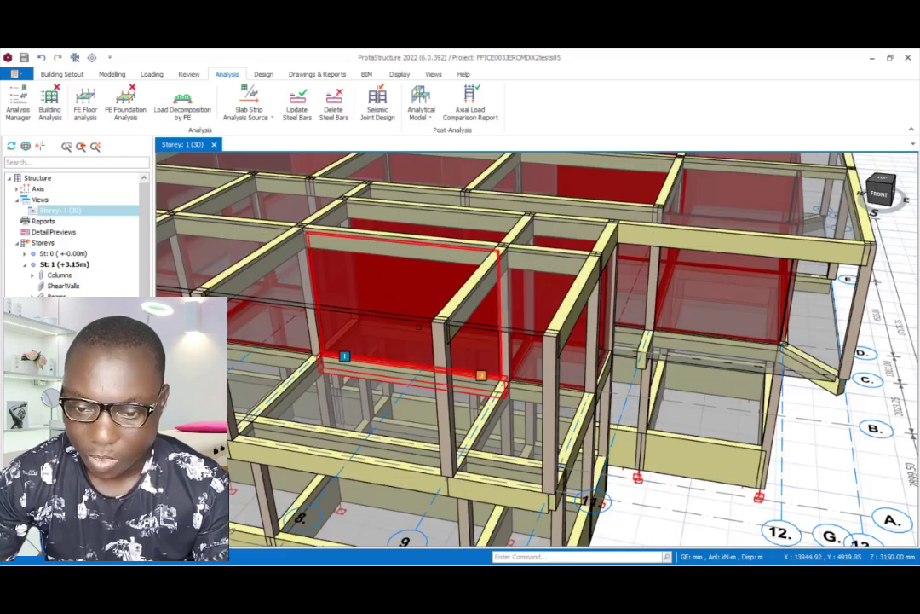
pyautogui.scroll(-4, 597, 421)
pyautogui.scroll(1, 528, 419)
pyautogui.keyDown('shift'); pyautogui.moveTo(529, 420); pyautogui.dragTo(611, 425, button='middle'); pyautogui.keyUp('shift')
pyautogui.scroll(-2, 611, 418)
pyautogui.scroll(1, 431, 420)
pyautogui.keyDown('shift'); pyautogui.moveTo(431, 420); pyautogui.dragTo(512, 375, button='middle'); pyautogui.keyUp('shift')
pyautogui.scroll(2, 443, 410)
pyautogui.scroll(-2, 449, 387)
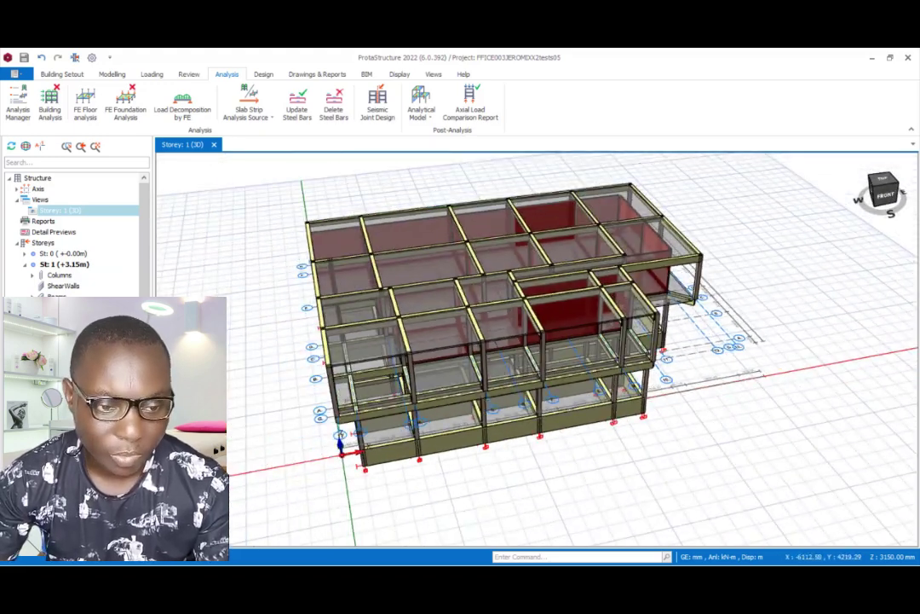
# Activate storey 2 in 3D and insert 225 × 450 mm edge beams along axis G from axis 1 to axis 10.
pyautogui.doubleClick(64, 332)
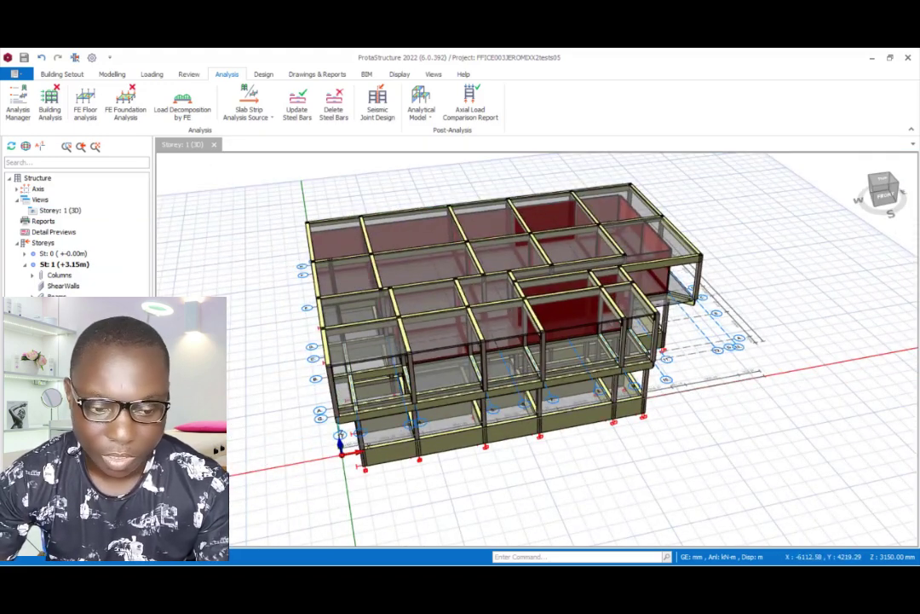
pyautogui.scroll(6, 383, 379)
pyautogui.scroll(2, 454, 303)
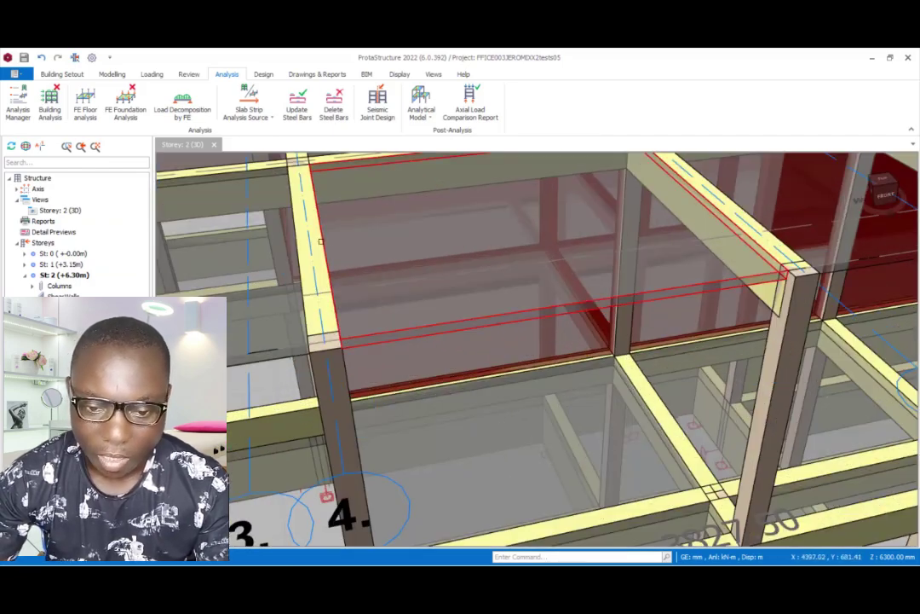
pyautogui.click(320, 239)
pyautogui.rightClick(320, 239)
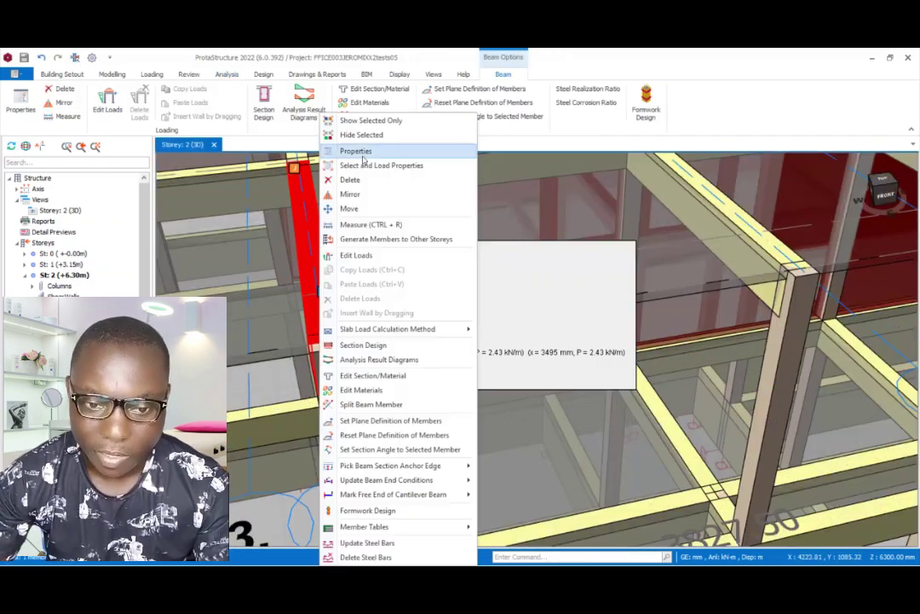
pyautogui.click(356, 150)
pyautogui.scroll(-8, 531, 340)
pyautogui.scroll(6, 379, 358)
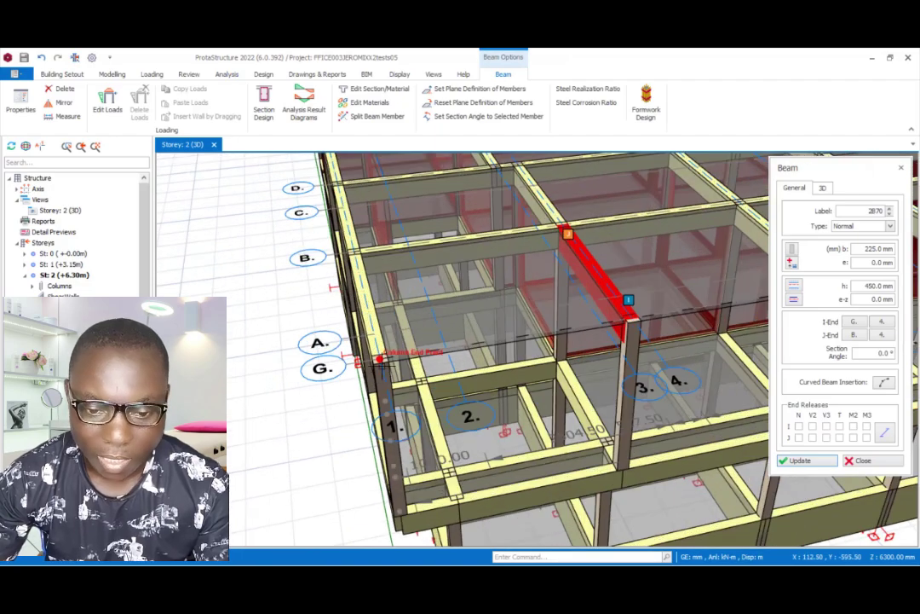
pyautogui.scroll(-6, 291, 370)
pyautogui.scroll(7, 546, 324)
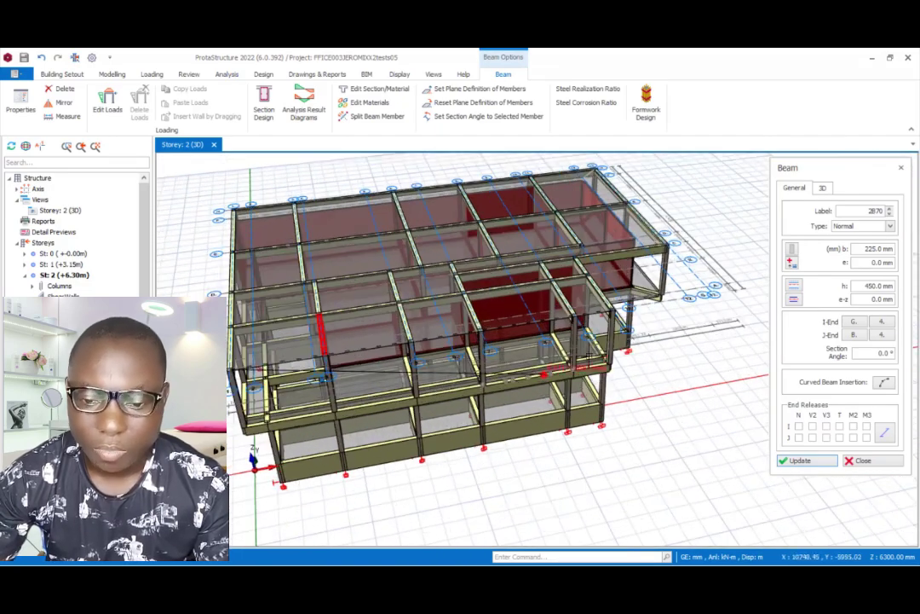
pyautogui.click(594, 272)
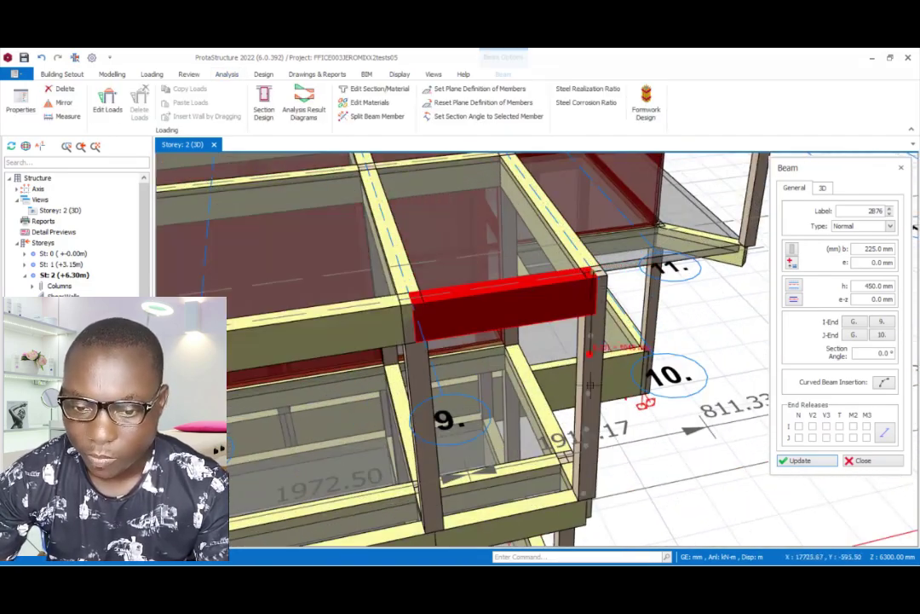
pyautogui.click(878, 461)
pyautogui.scroll(-6, 723, 471)
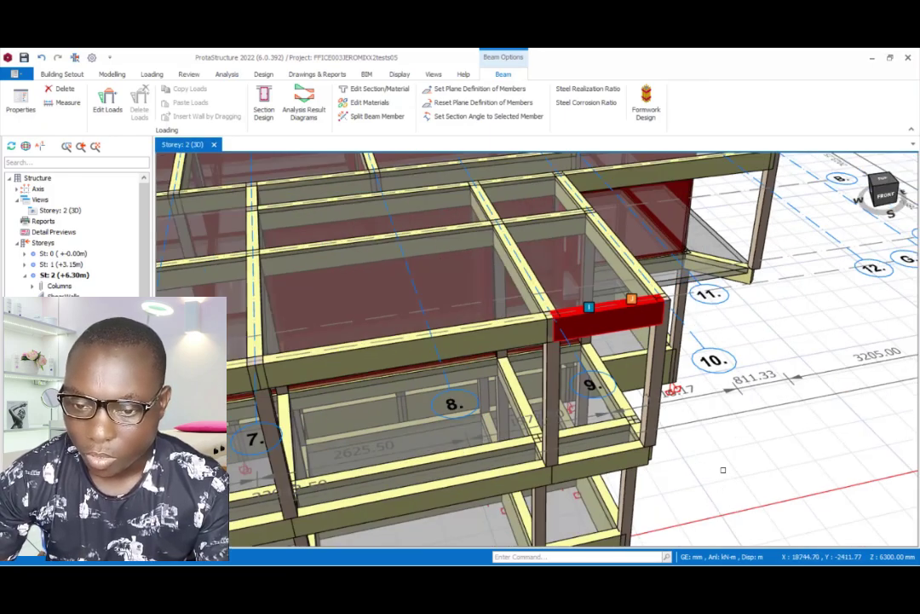
pyautogui.press('Escape')
# Examine the 3D model around all sides for missing beams, unsupported columns and overhang connections on storeys 1 and 2.
pyautogui.moveTo(497, 429); pyautogui.dragTo(571, 402, button='middle')
pyautogui.scroll(3, 478, 407)
pyautogui.scroll(-4, 482, 425)
pyautogui.moveTo(482, 425); pyautogui.dragTo(509, 459, button='middle')
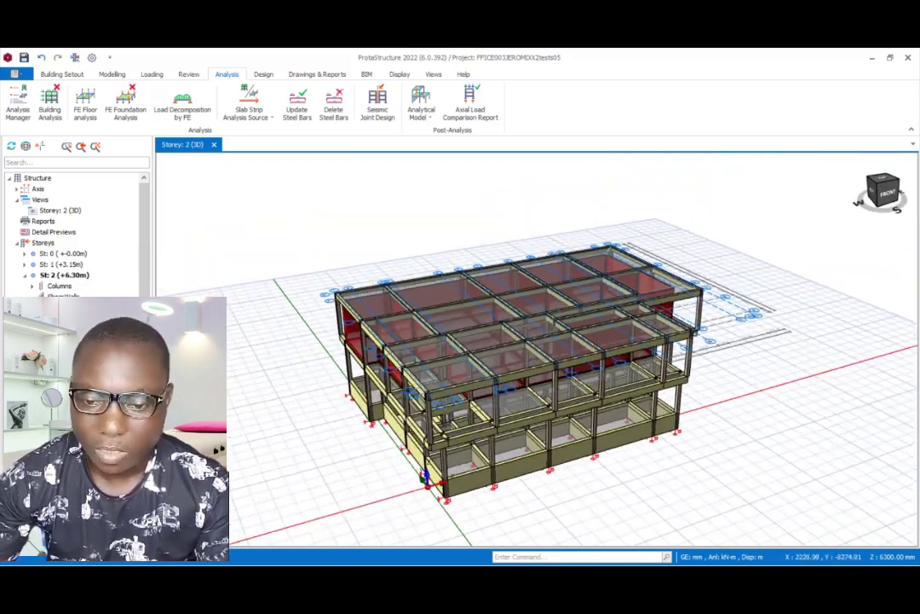
pyautogui.moveTo(736, 417); pyautogui.dragTo(638, 403, button='middle')
pyautogui.scroll(4, 638, 402)
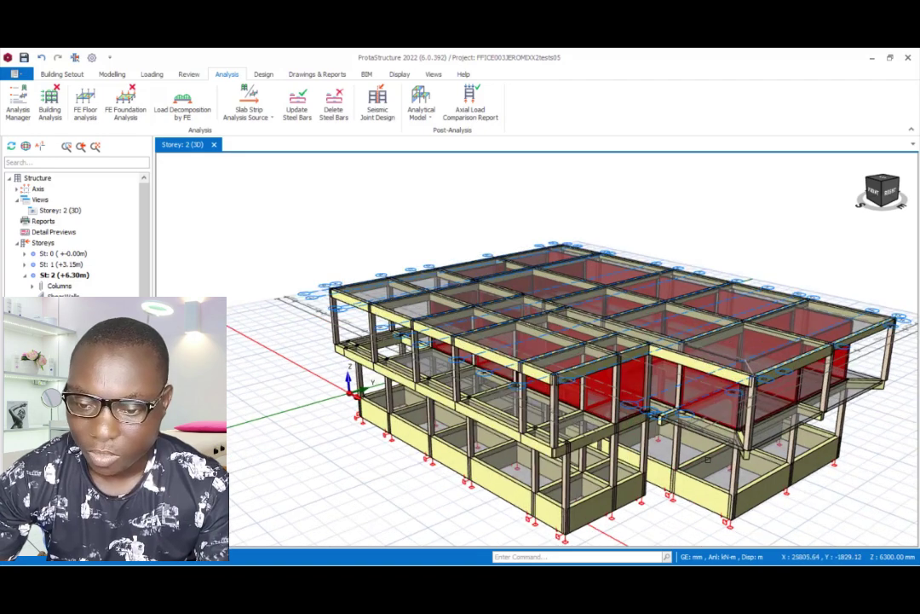
pyautogui.scroll(-3, 643, 471)
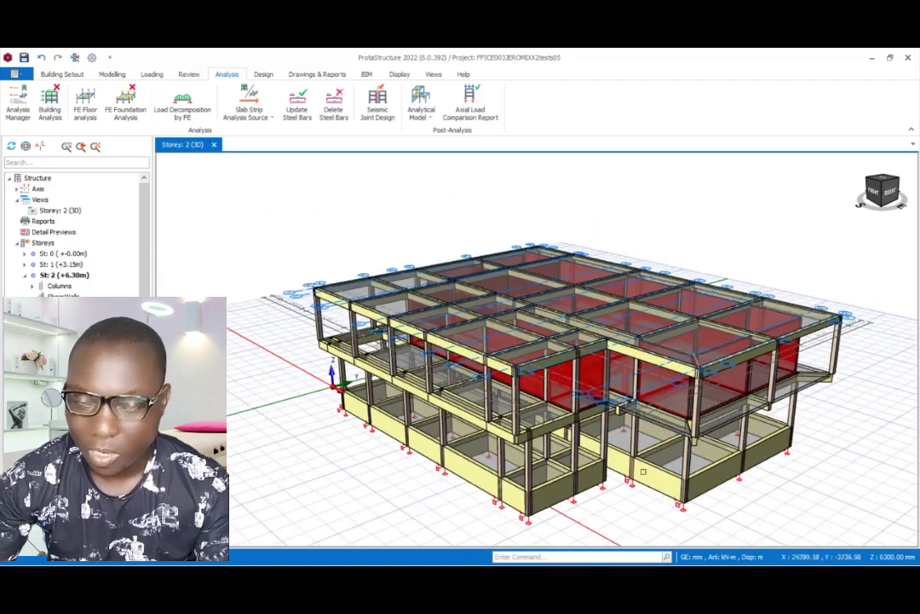
pyautogui.scroll(2, 820, 425)
pyautogui.scroll(-3, 569, 388)
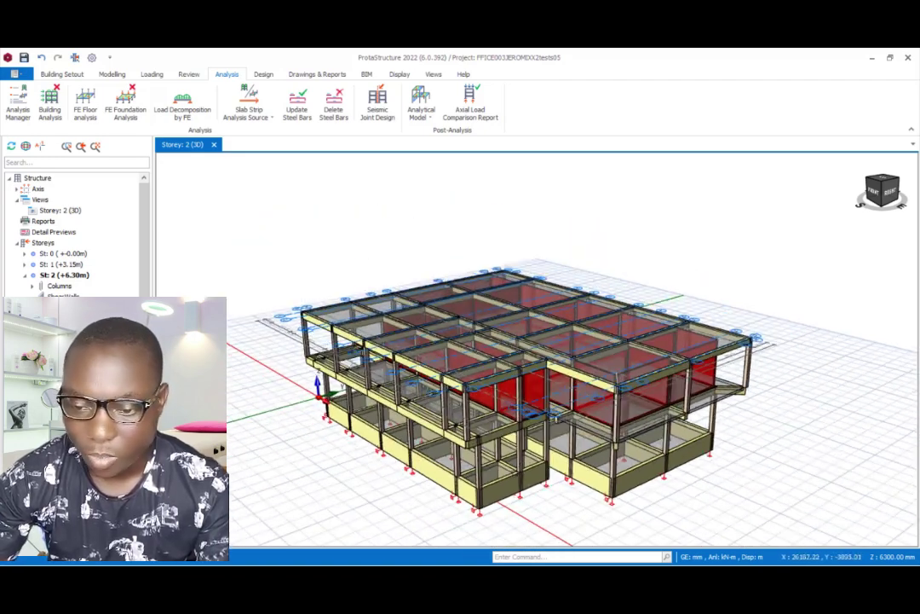
pyautogui.moveTo(558, 446); pyautogui.dragTo(556, 465, button='middle')
pyautogui.scroll(3, 556, 466)
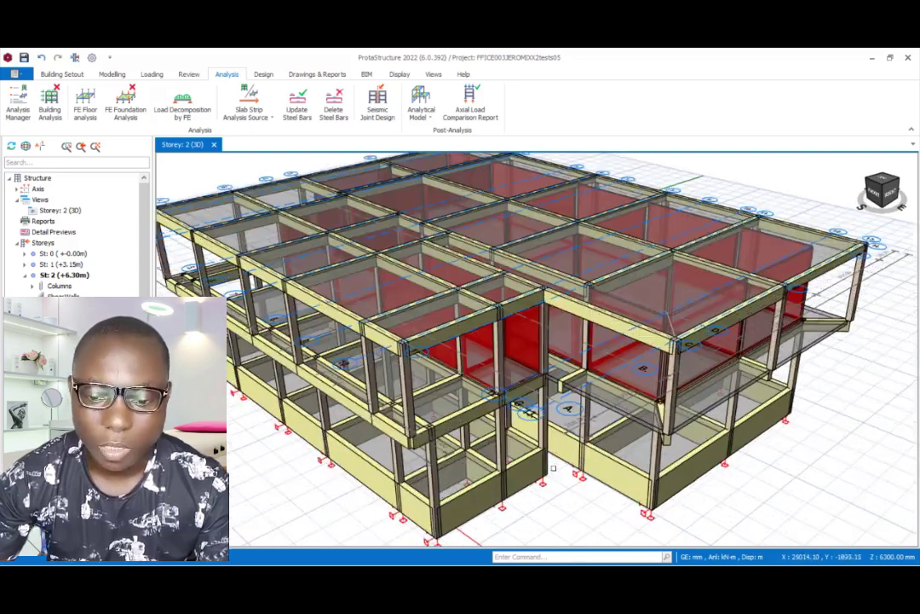
pyautogui.scroll(1, 528, 411)
pyautogui.scroll(-3, 528, 412)
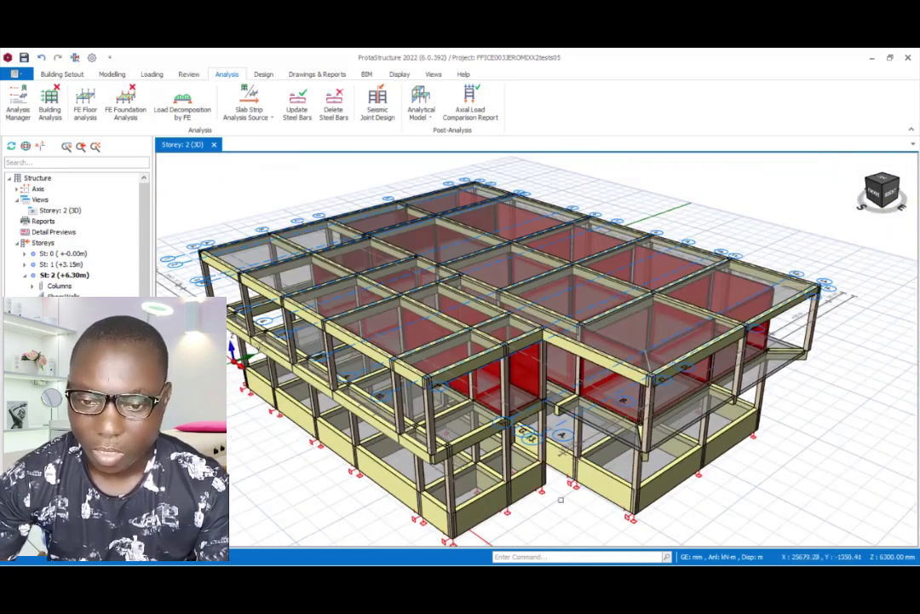
pyautogui.scroll(5, 528, 412)
pyautogui.scroll(-6, 566, 333)
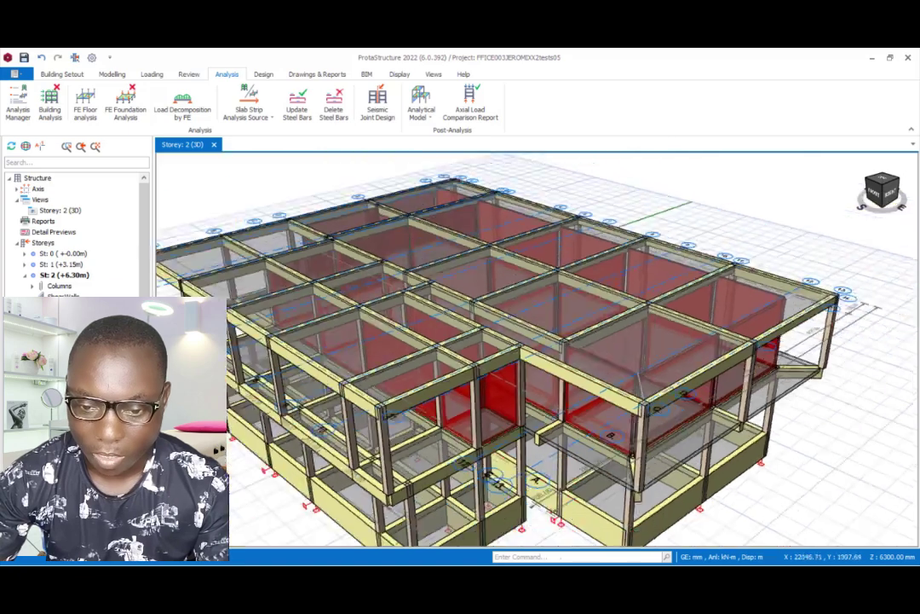
pyautogui.rightClick(516, 462)
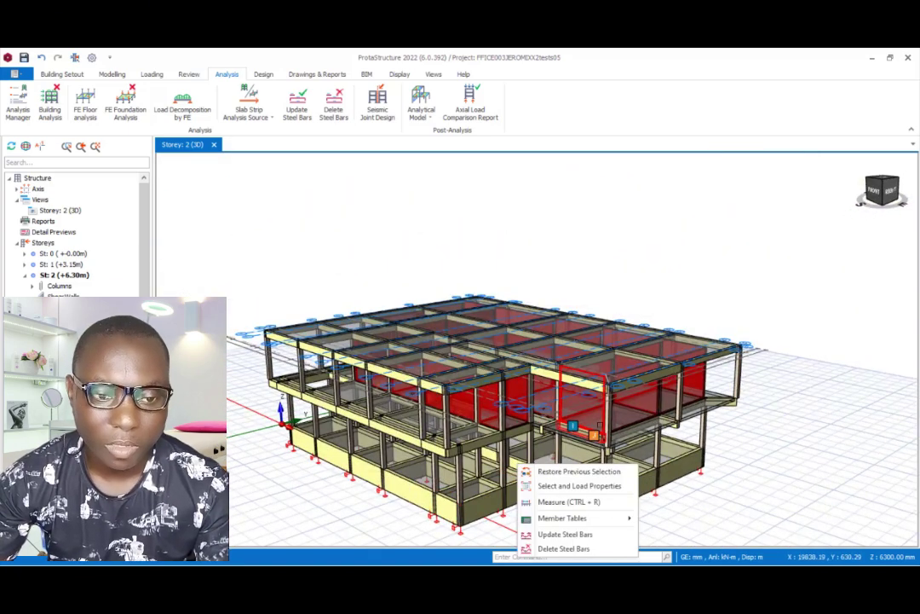
pyautogui.click(752, 477)
pyautogui.scroll(-2, 512, 386)
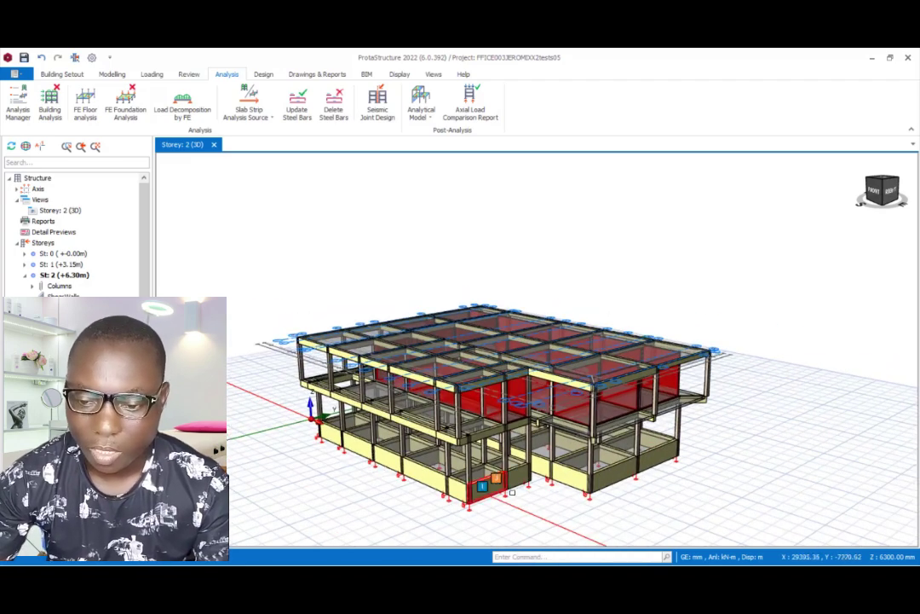
pyautogui.moveTo(512, 492); pyautogui.dragTo(512, 509, button='middle')
pyautogui.scroll(3, 460, 490)
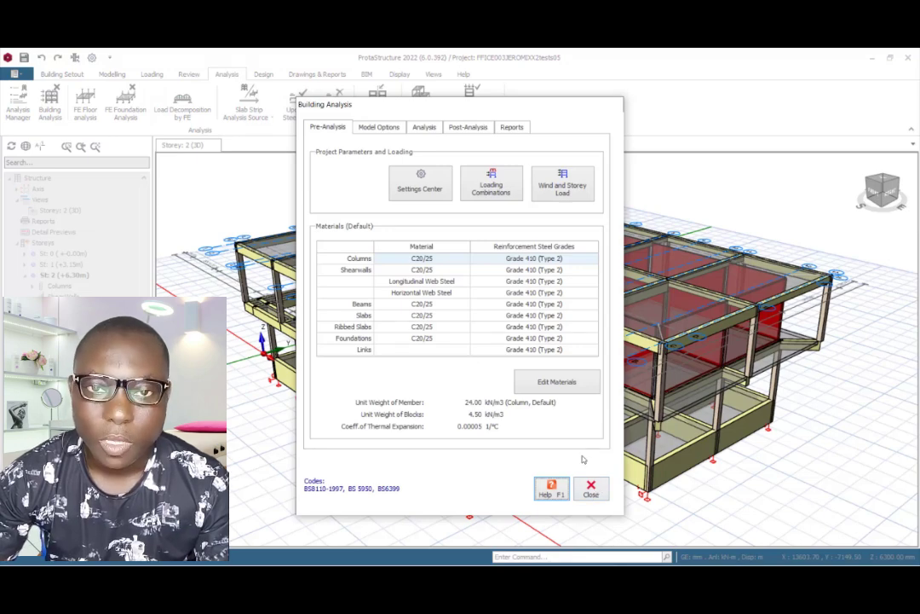
# Save the project and run the building analysis with no batch design options selected, accepting the storey drift check.
pyautogui.click(590, 489)
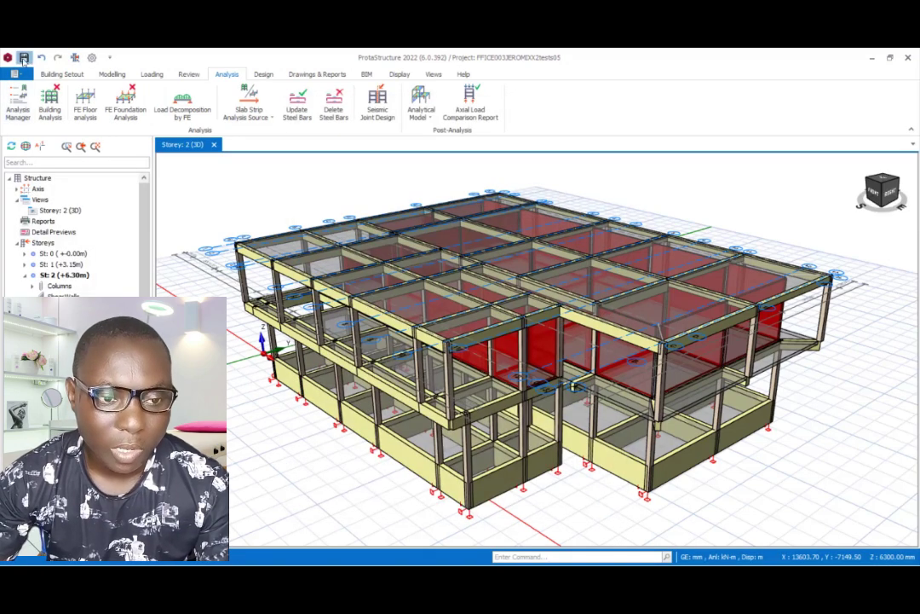
pyautogui.click(49, 104)
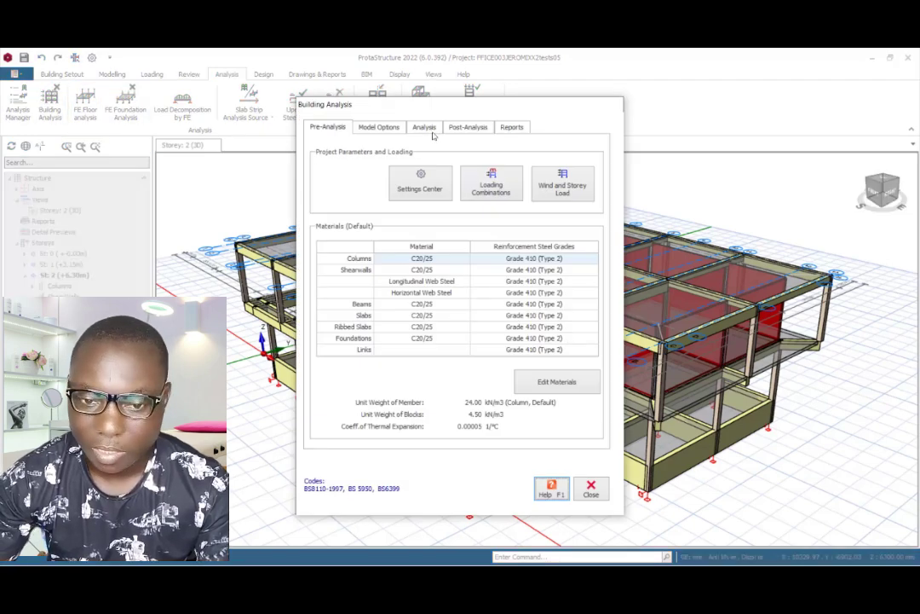
pyautogui.click(424, 127)
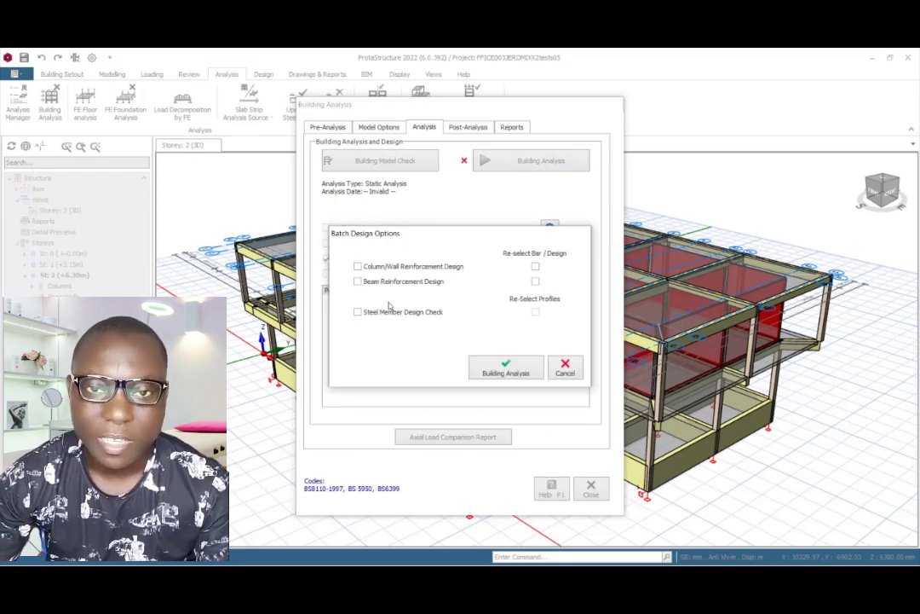
pyautogui.click(507, 371)
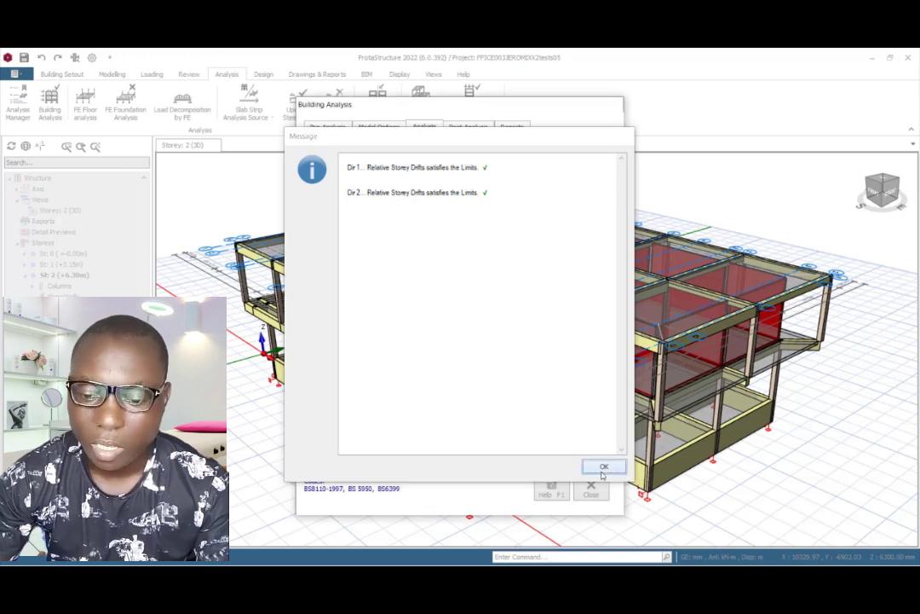
pyautogui.click(602, 467)
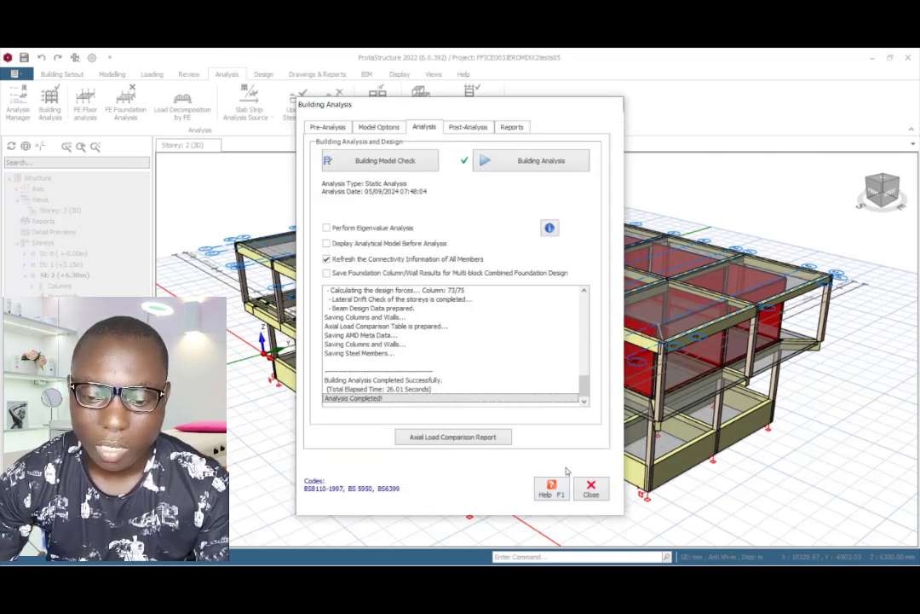
pyautogui.click(590, 488)
pyautogui.scroll(5, 512, 358)
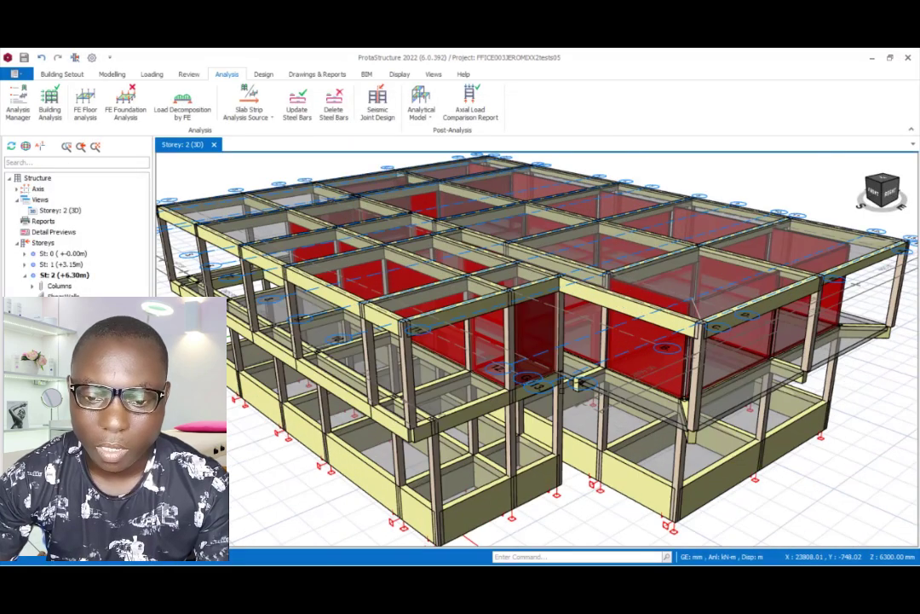
pyautogui.scroll(-5, 545, 349)
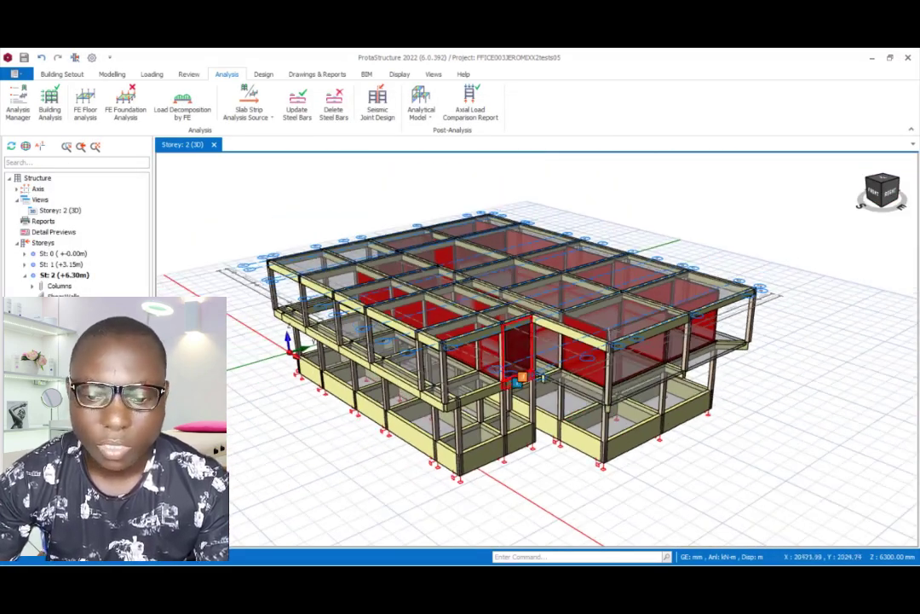
# Run the storey 0 floor mesh and FE foundation analysis, accepting the analytical model and the foundation beam design update.
pyautogui.scroll(3, 546, 349)
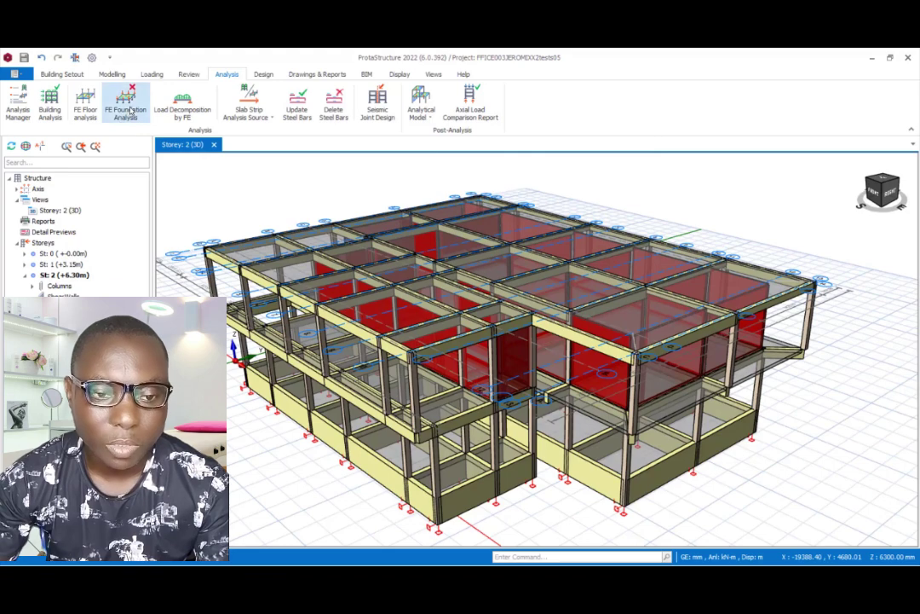
pyautogui.scroll(3, 494, 281)
pyautogui.scroll(-1, 473, 324)
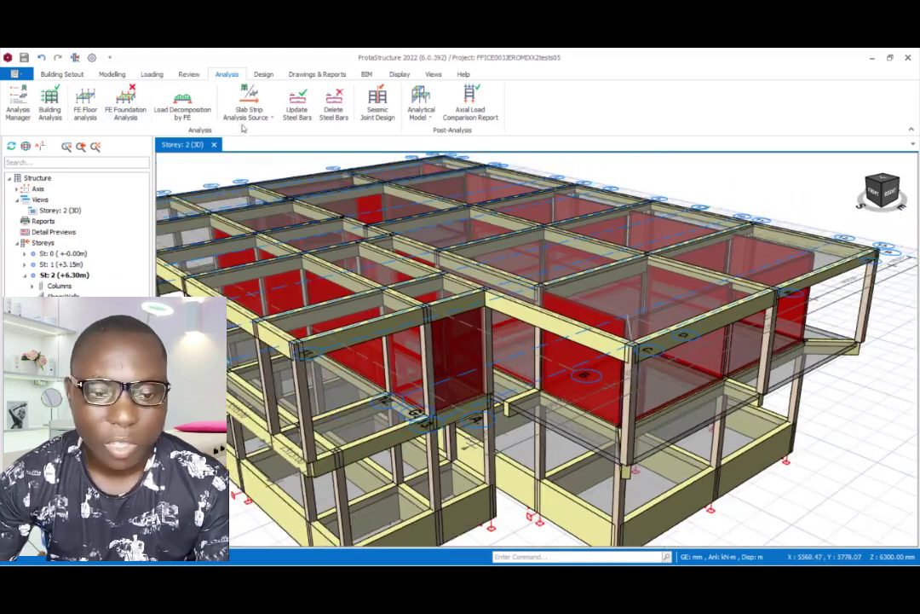
pyautogui.click(136, 105)
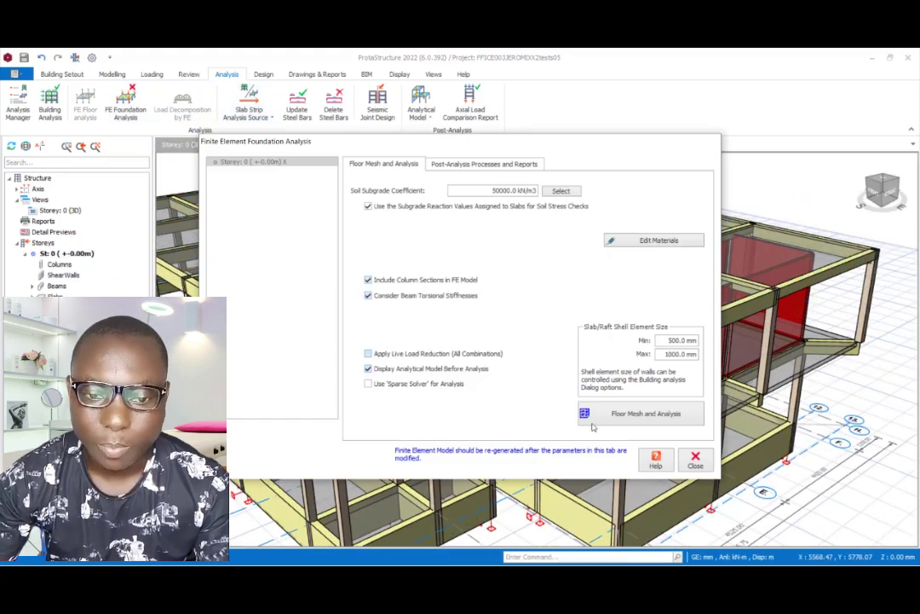
pyautogui.click(662, 414)
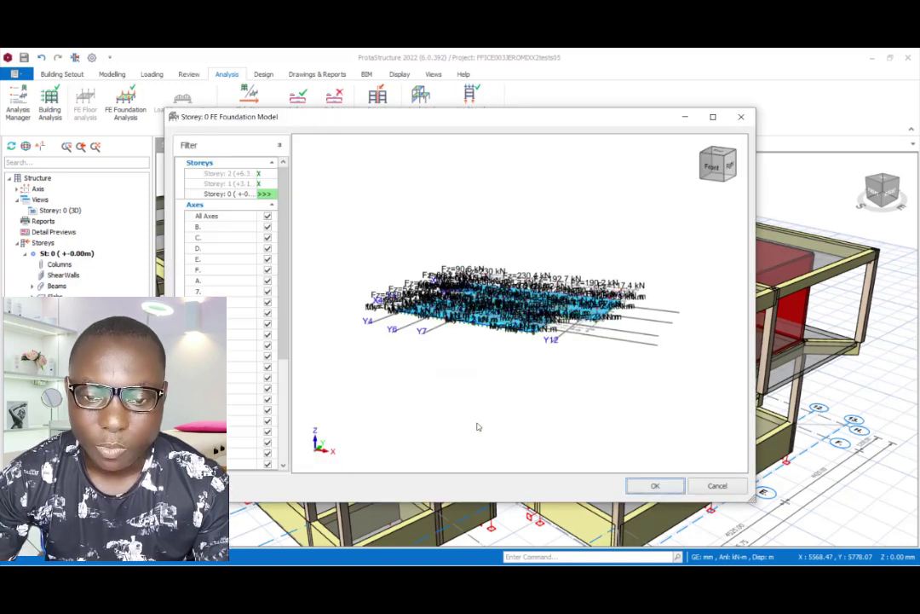
pyautogui.moveTo(504, 122); pyautogui.dragTo(492, 86)
pyautogui.click(643, 444)
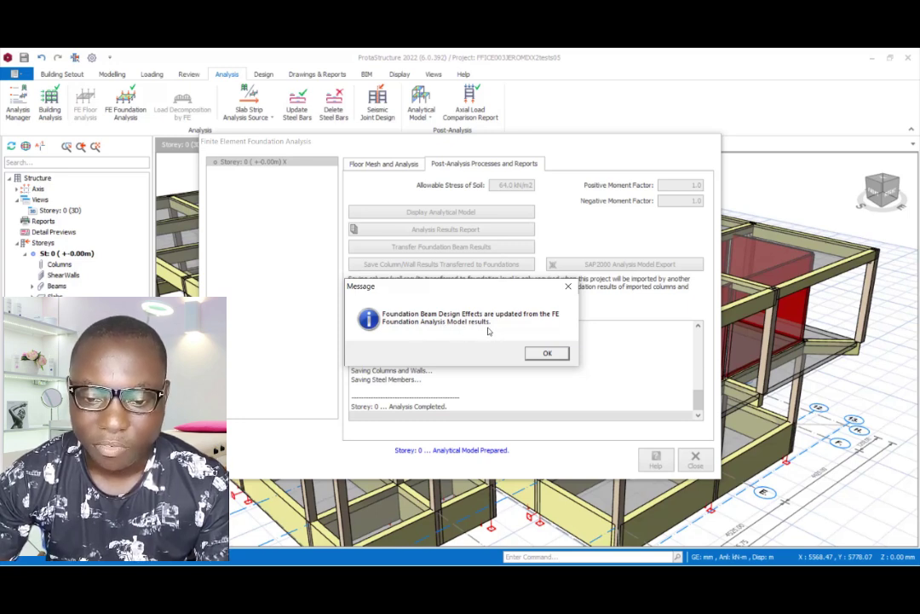
pyautogui.moveTo(475, 295); pyautogui.dragTo(472, 270)
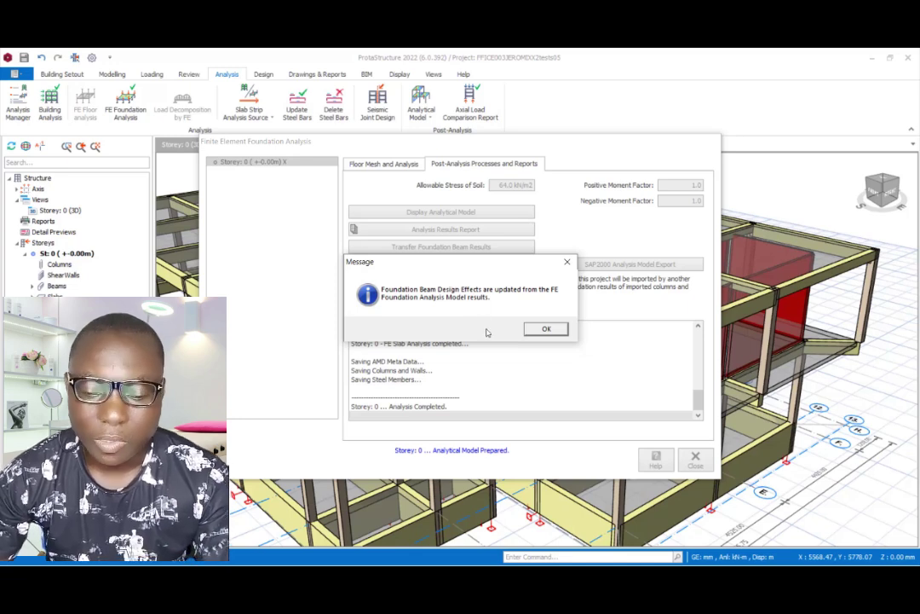
pyautogui.click(546, 329)
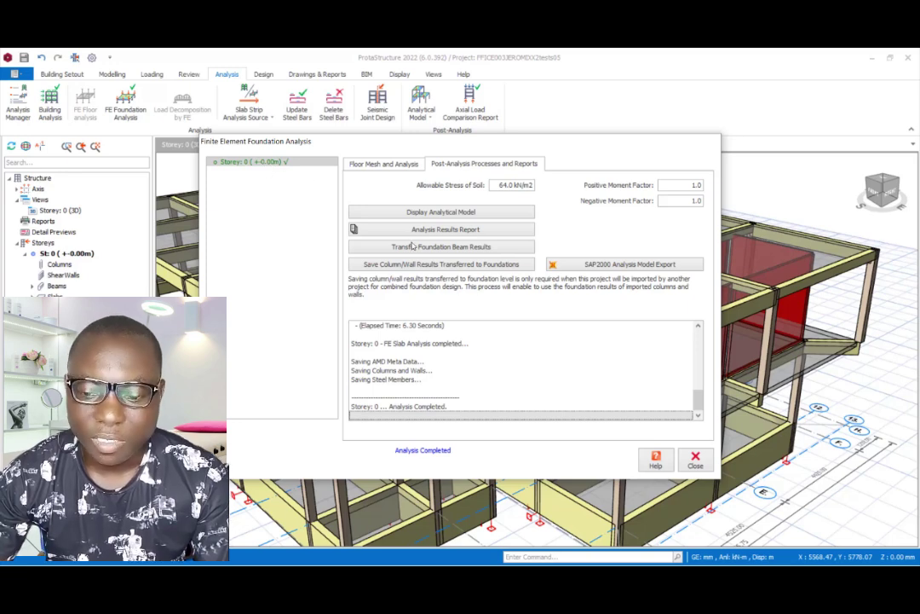
pyautogui.click(696, 461)
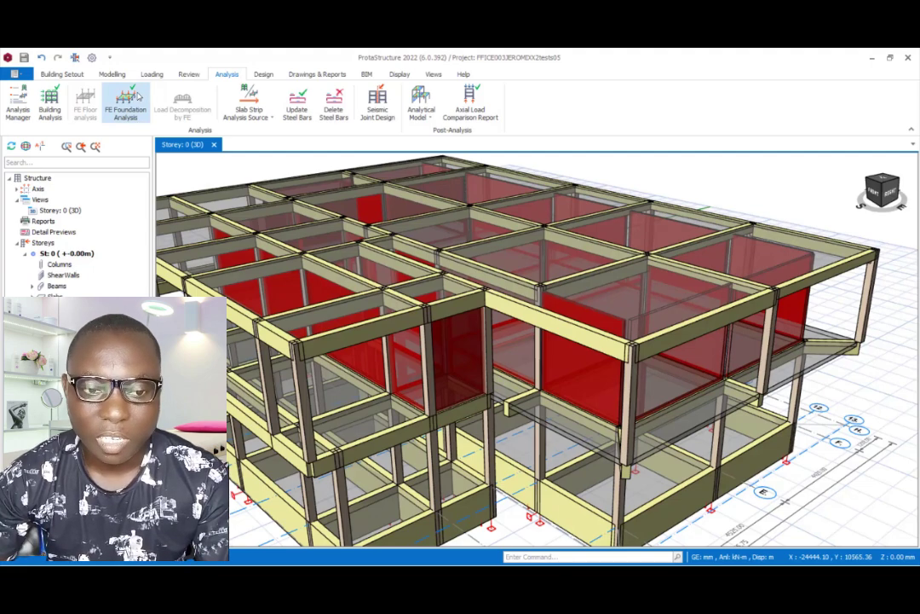
# Examine the 3D model's foundation beams, ground columns and overhangs around the building's front and right sides.
pyautogui.scroll(-3, 400, 260)
pyautogui.scroll(2, 594, 375)
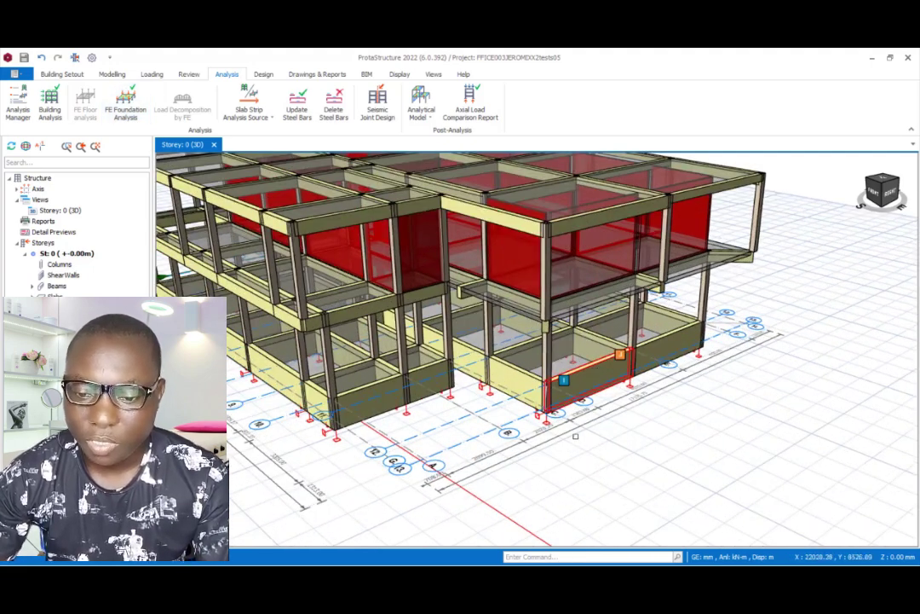
pyautogui.scroll(-3, 575, 435)
pyautogui.scroll(4, 471, 413)
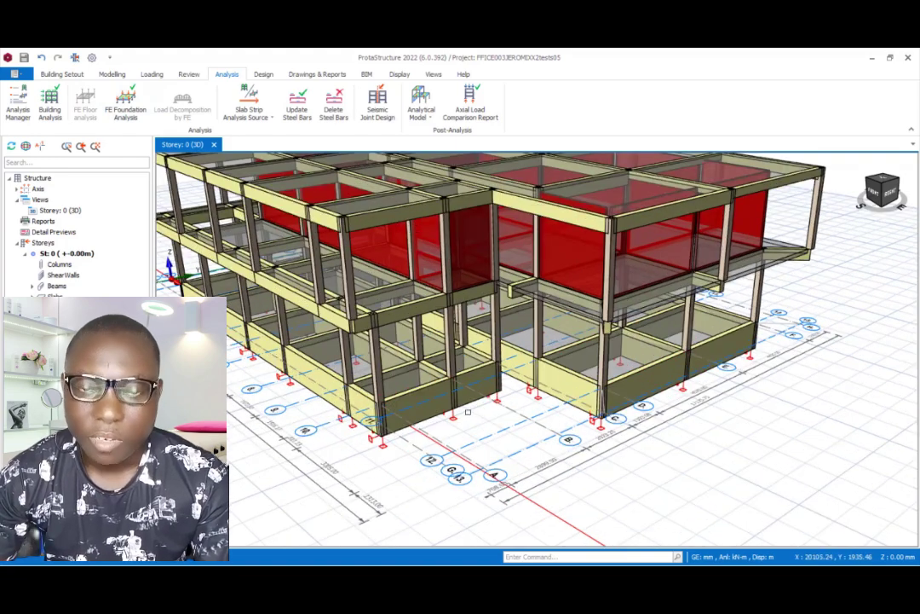
pyautogui.scroll(3, 468, 412)
pyautogui.scroll(-3, 597, 383)
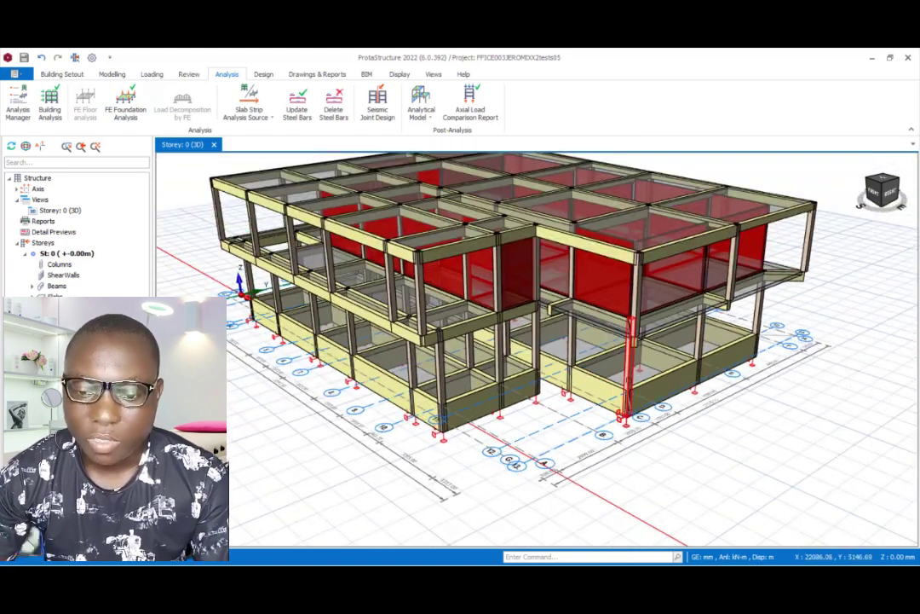
pyautogui.scroll(3, 443, 384)
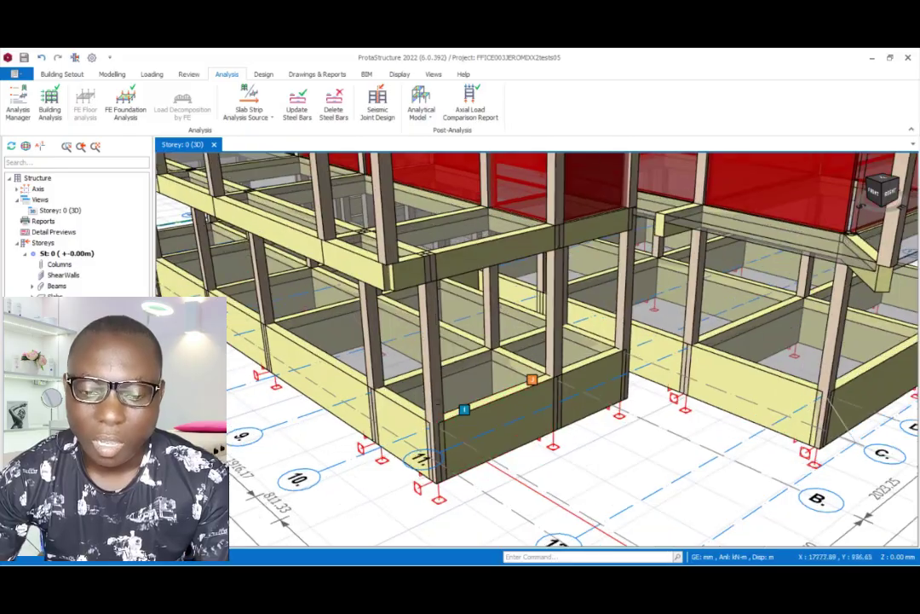
pyautogui.scroll(-2, 438, 401)
pyautogui.keyDown('shift'); pyautogui.moveTo(419, 444); pyautogui.dragTo(495, 429, button='middle'); pyautogui.keyUp('shift')
pyautogui.scroll(-3, 496, 421)
pyautogui.scroll(2, 490, 427)
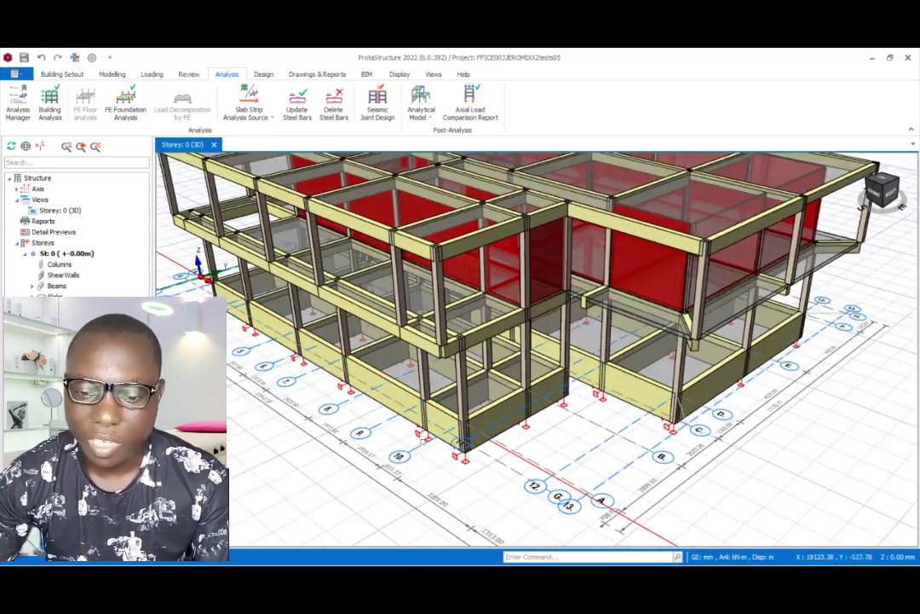
pyautogui.scroll(2, 423, 440)
pyautogui.scroll(2, 512, 460)
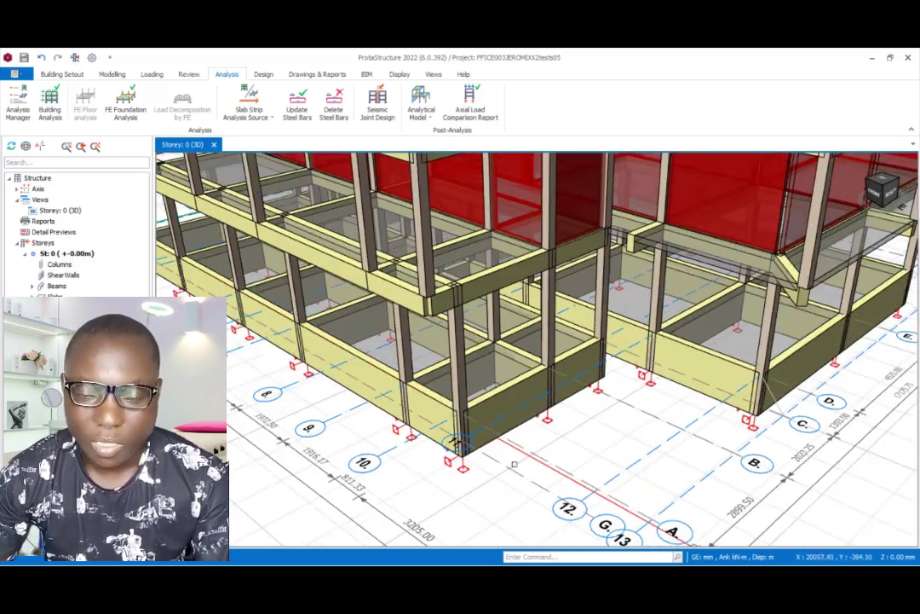
pyautogui.scroll(-5, 509, 464)
pyautogui.moveTo(510, 464)
pyautogui.mouseDown(button='middle')
pyautogui.moveTo(395, 446)
pyautogui.moveTo(468, 430)
pyautogui.moveTo(511, 464)
pyautogui.mouseUp(button='middle')
pyautogui.scroll(3, 512, 464)
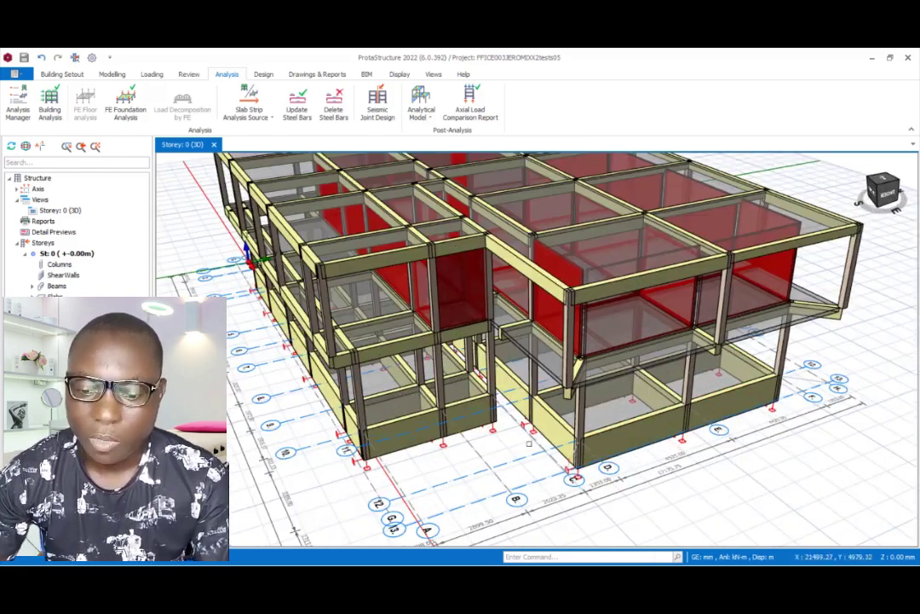
pyautogui.scroll(-4, 528, 443)
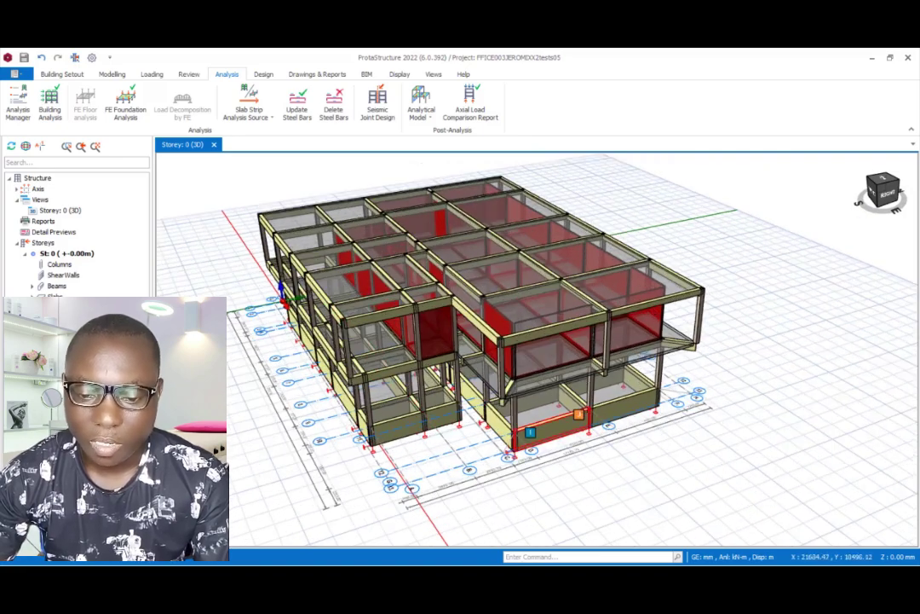
pyautogui.scroll(6, 477, 451)
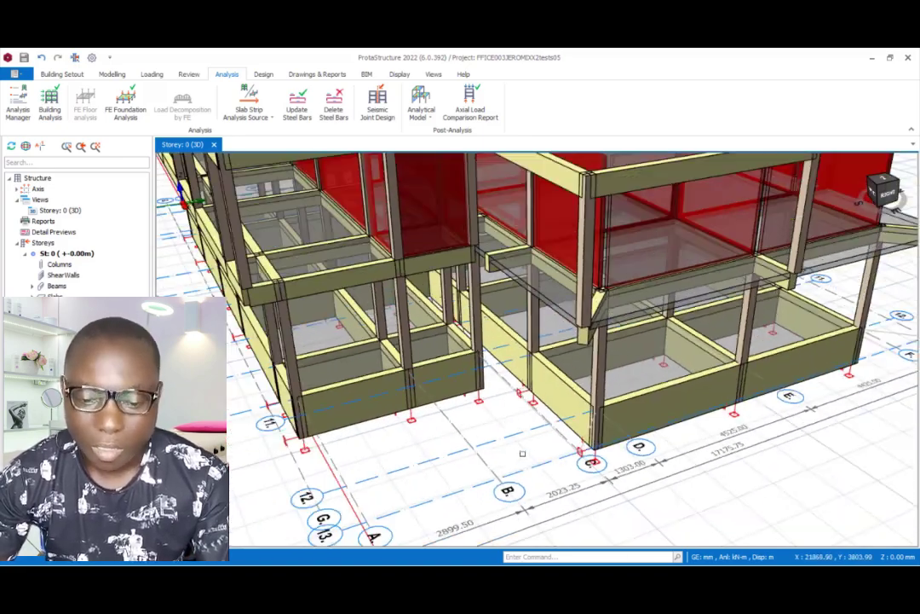
pyautogui.moveTo(523, 452); pyautogui.dragTo(476, 449, button='middle')
pyautogui.scroll(-5, 516, 439)
pyautogui.scroll(4, 474, 444)
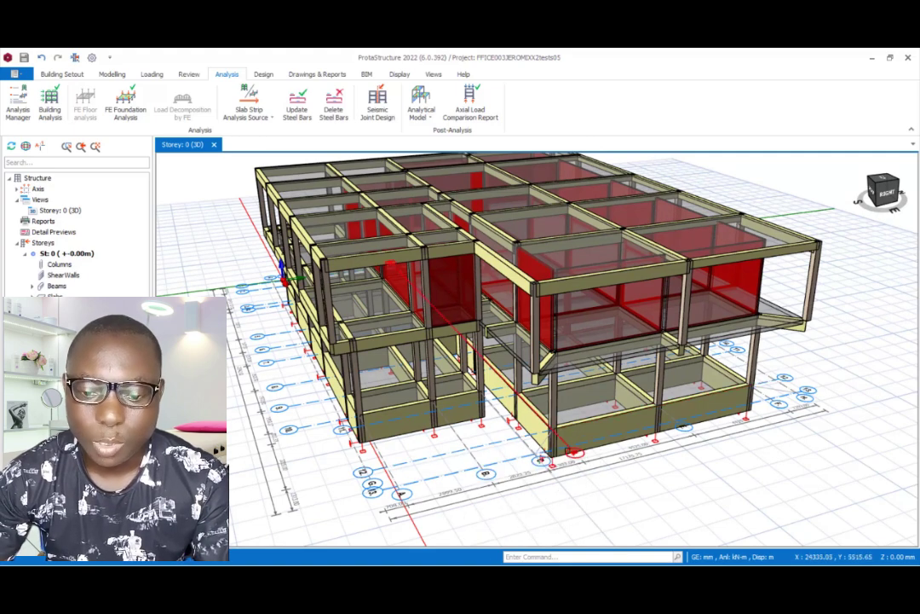
pyautogui.scroll(2, 485, 411)
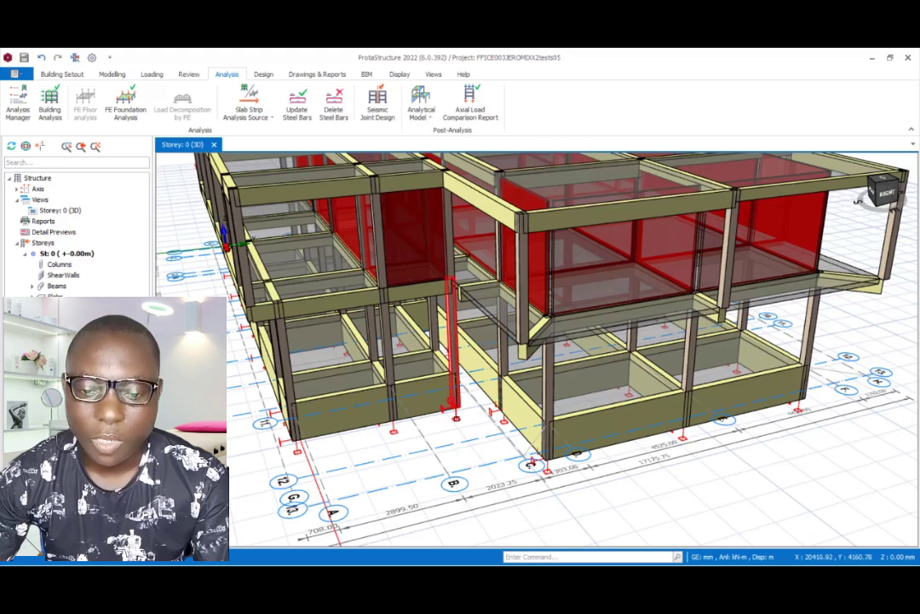
pyautogui.scroll(2, 448, 443)
pyautogui.scroll(-3, 449, 453)
pyautogui.scroll(-1, 448, 460)
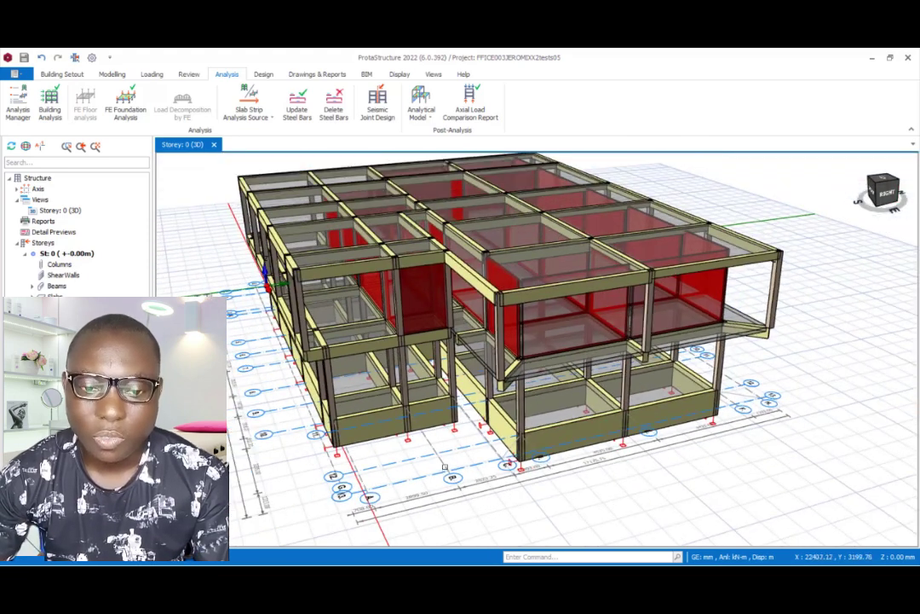
pyautogui.scroll(3, 443, 452)
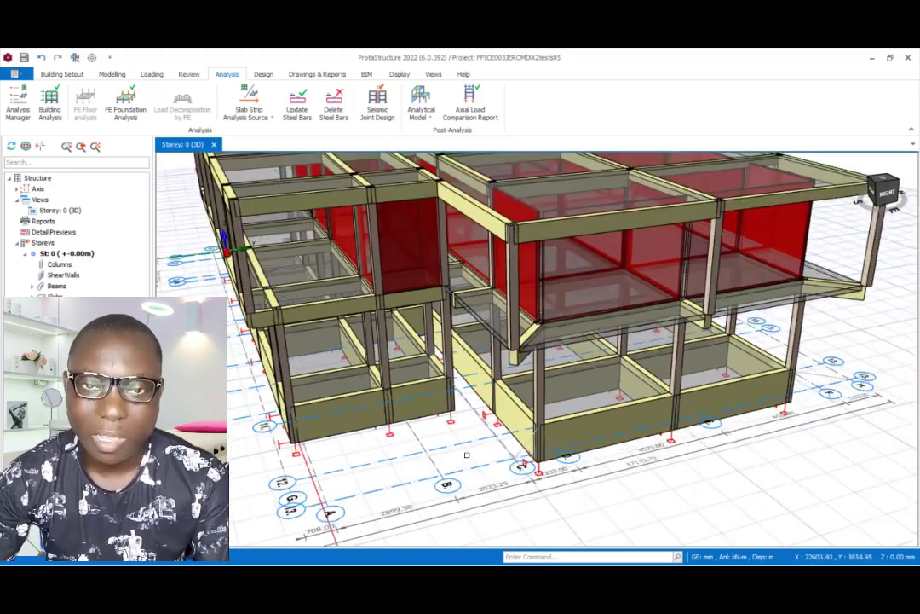
pyautogui.scroll(-3, 443, 451)
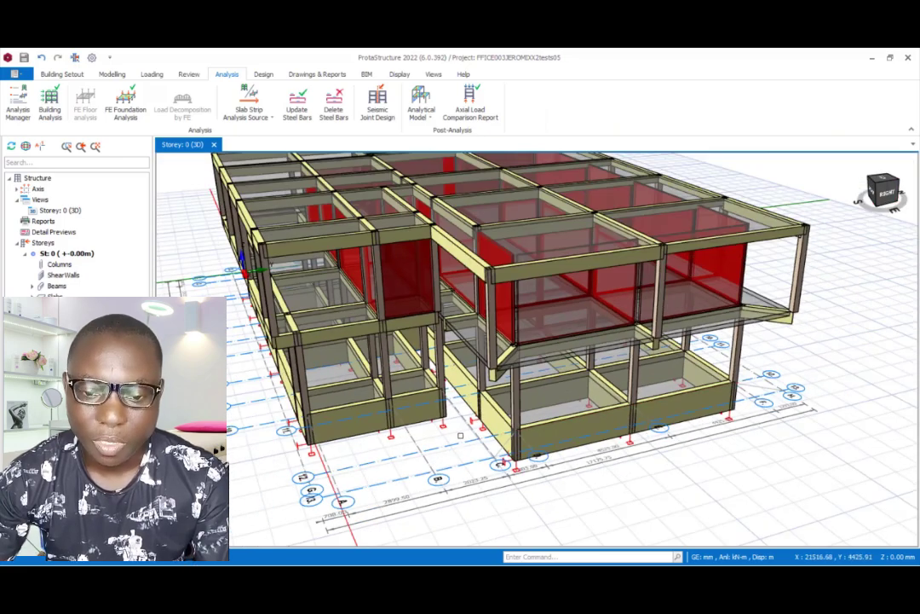
pyautogui.scroll(-2, 457, 450)
pyautogui.moveTo(459, 455)
pyautogui.mouseDown(button='middle')
pyautogui.moveTo(399, 448)
pyautogui.moveTo(399, 433)
pyautogui.moveTo(443, 454)
pyautogui.mouseUp(button='middle')
pyautogui.scroll(3, 442, 453)
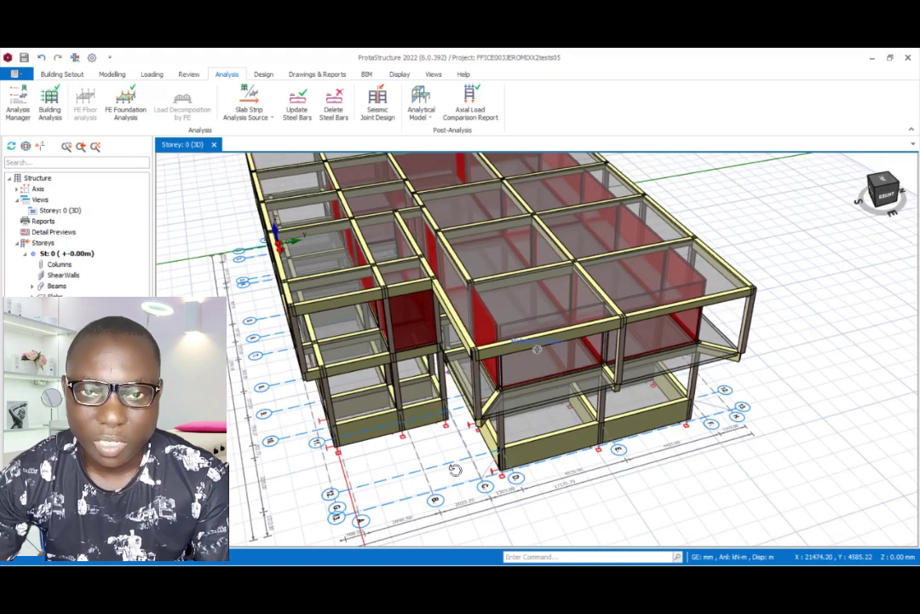